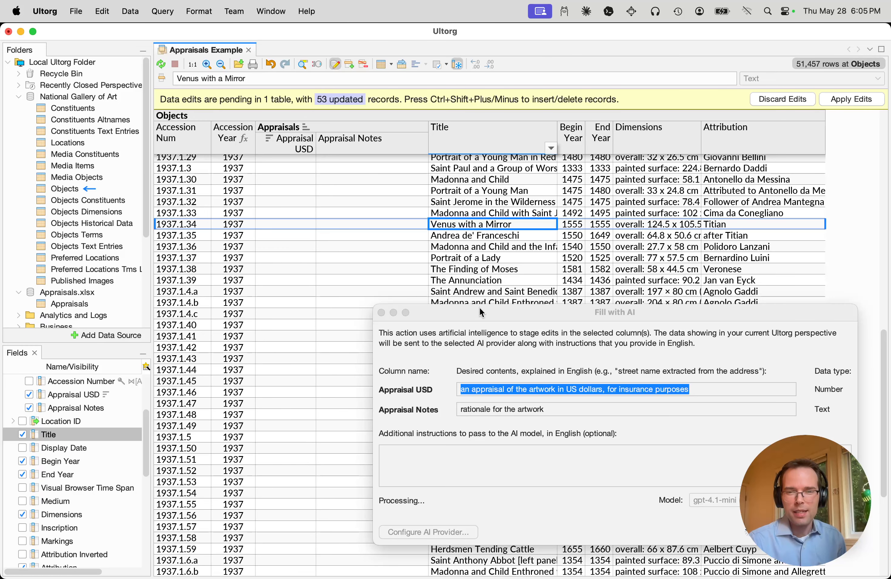
Move the Fill with AI dialog clear of the table and examine the appraisals being staged in the Objects rows
drag(480, 308, 510, 348)
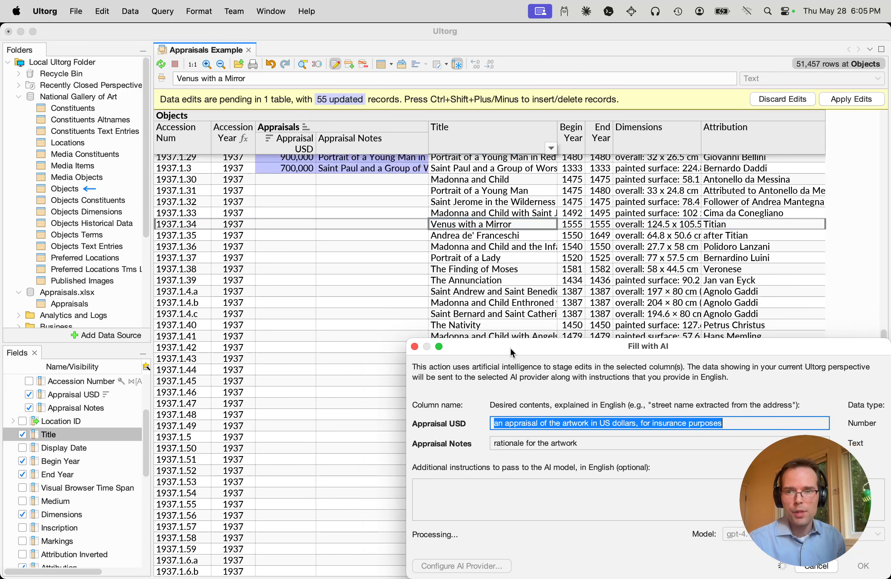
click(469, 262)
click(469, 247)
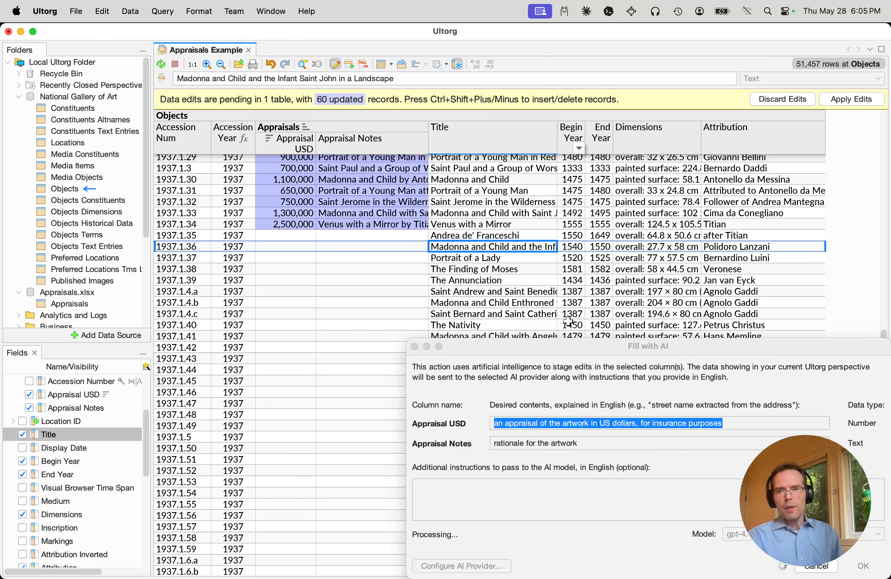
click(585, 361)
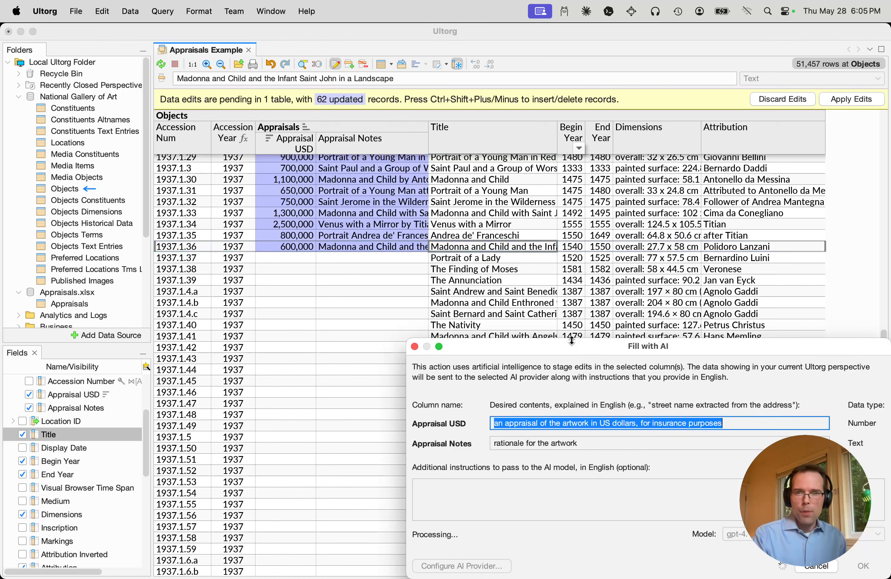
click(526, 291)
scroll(524, 263, down, 5)
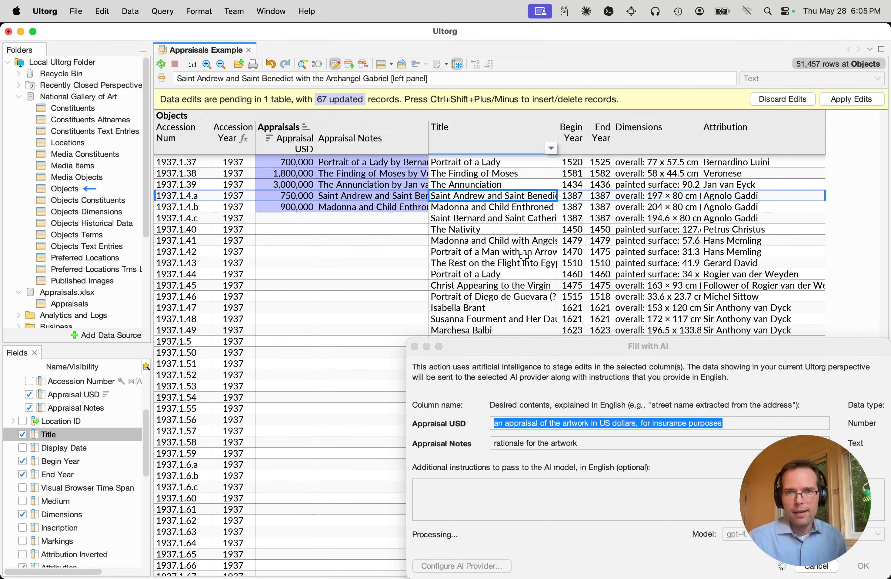
click(524, 274)
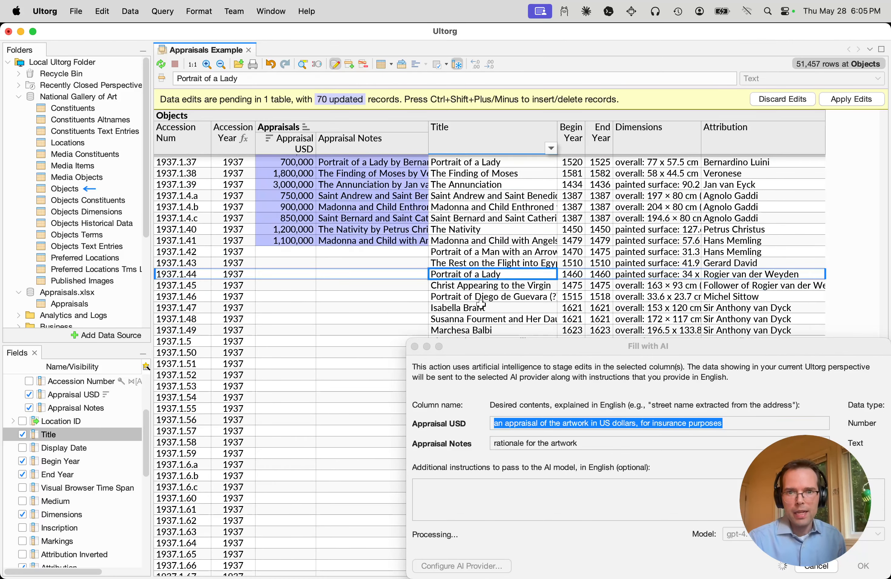
click(656, 273)
click(599, 274)
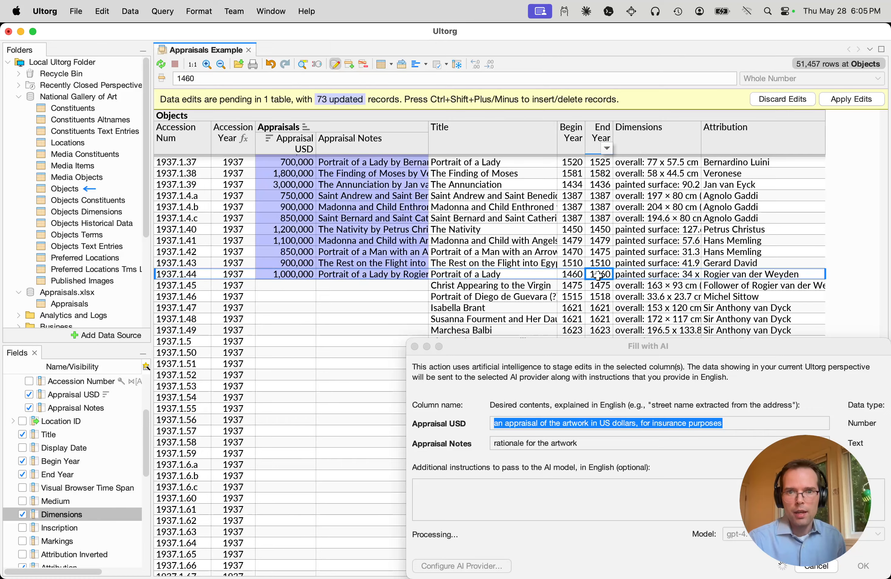
click(519, 277)
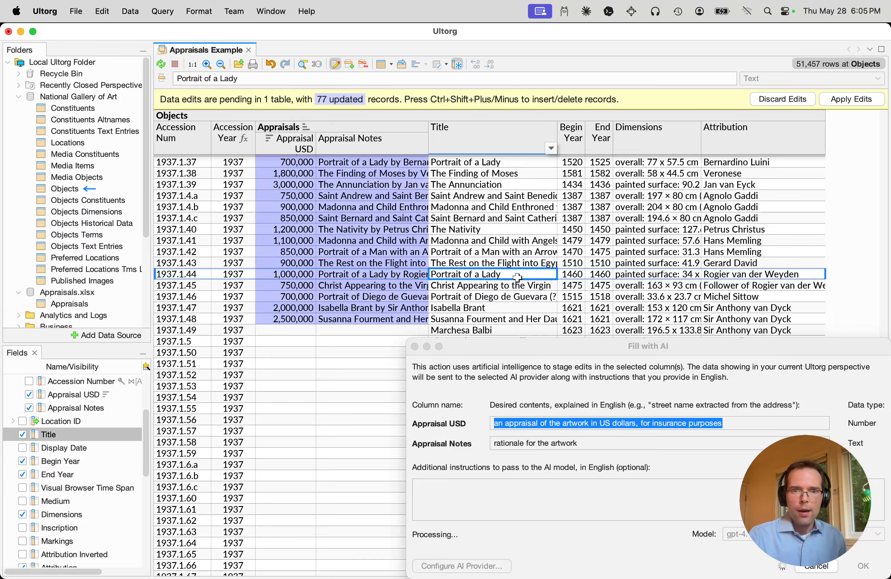
Follow the AI fill through the remaining loaded rows, read its closing notes and dismiss them
scroll(517, 277, down, 5)
click(515, 267)
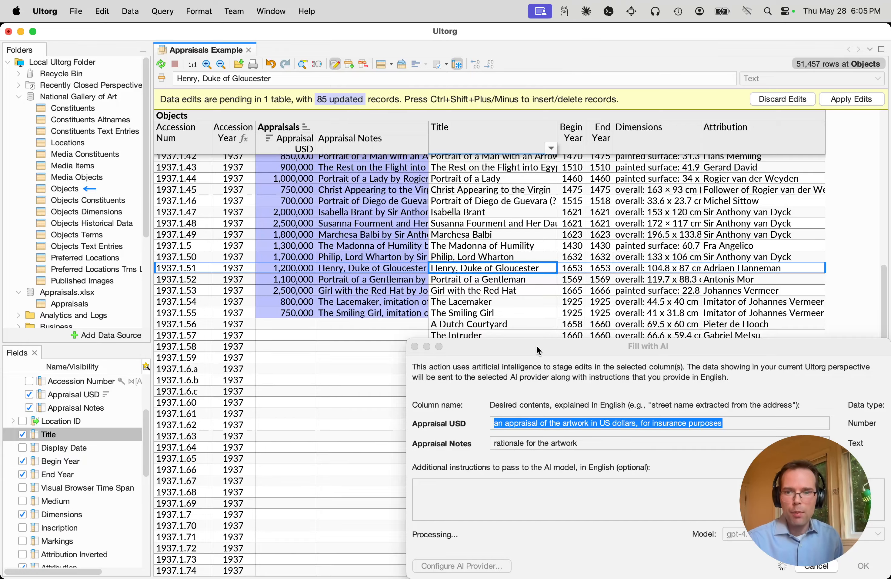
click(721, 535)
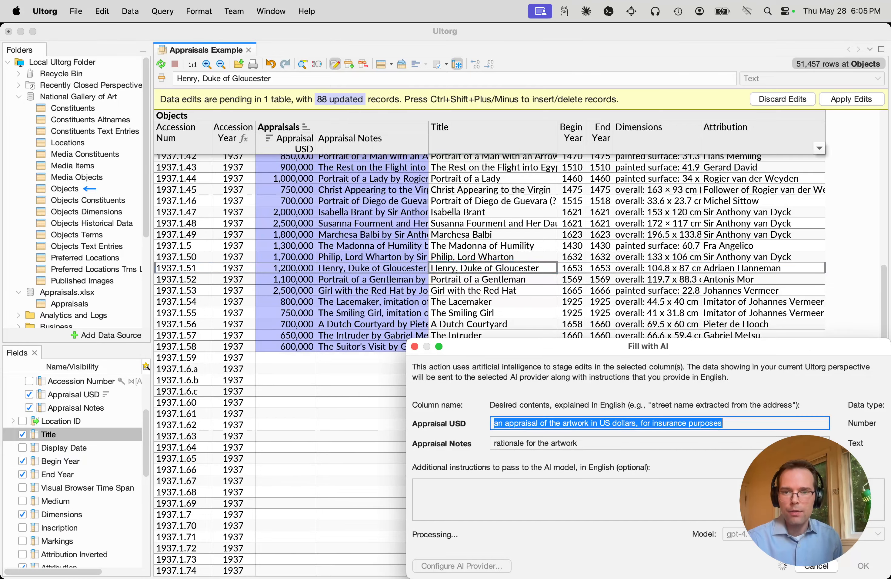
click(530, 299)
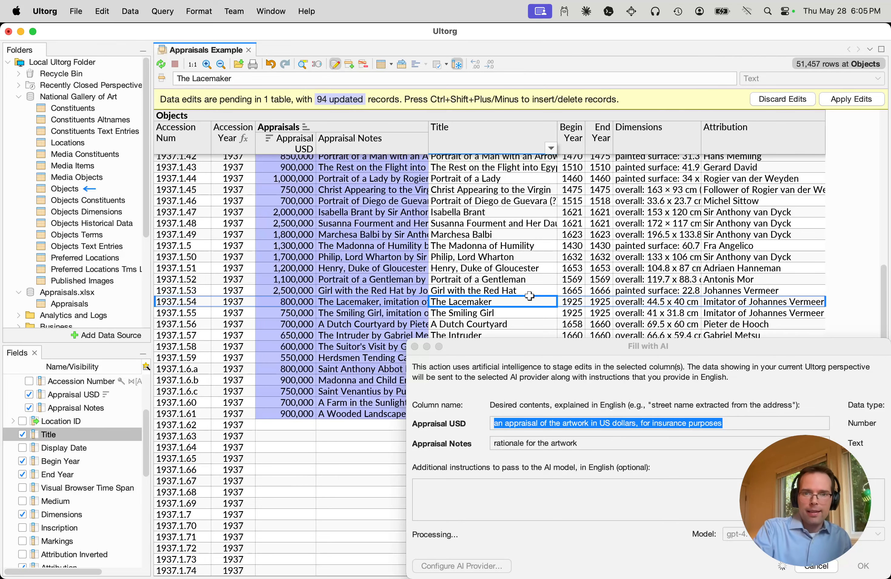
scroll(529, 296, down, 3)
click(520, 271)
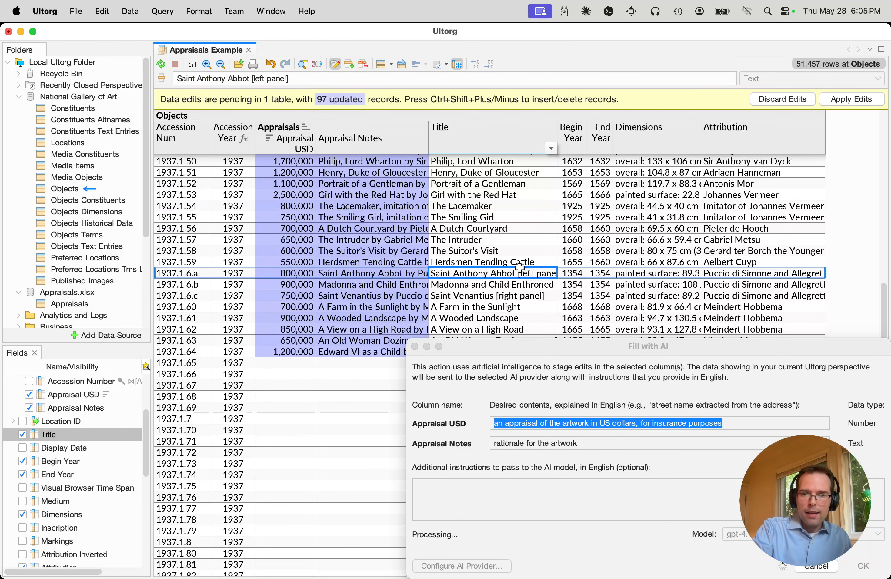
click(551, 352)
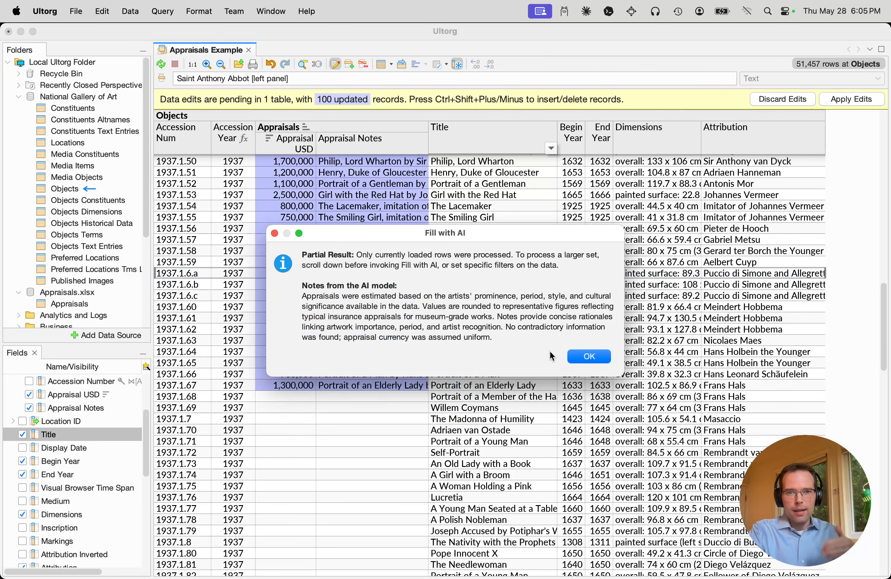
click(580, 359)
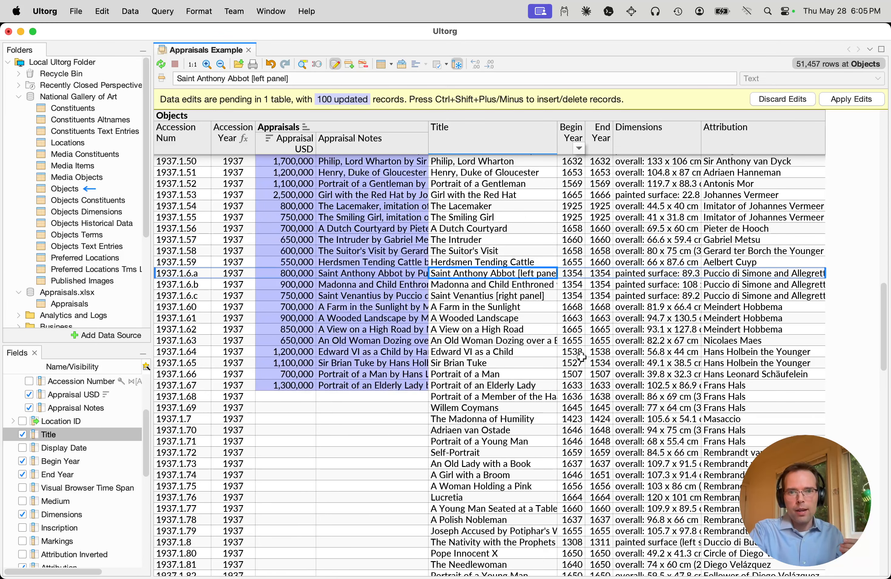
Widen the Appraisal Notes column and return to the first records of the Objects table
scroll(574, 357, up, 5)
scroll(573, 357, up, 10)
drag(428, 143, 526, 143)
scroll(366, 205, up, 8)
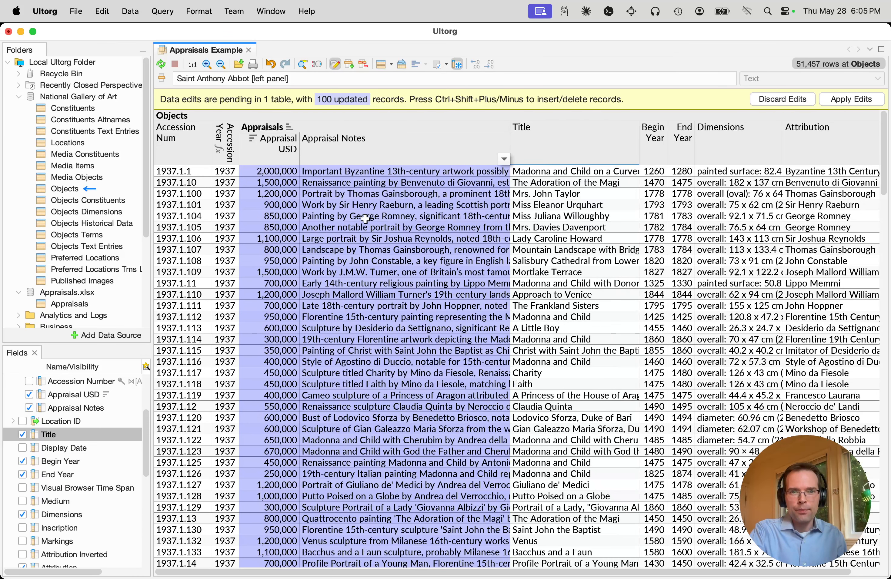
click(271, 194)
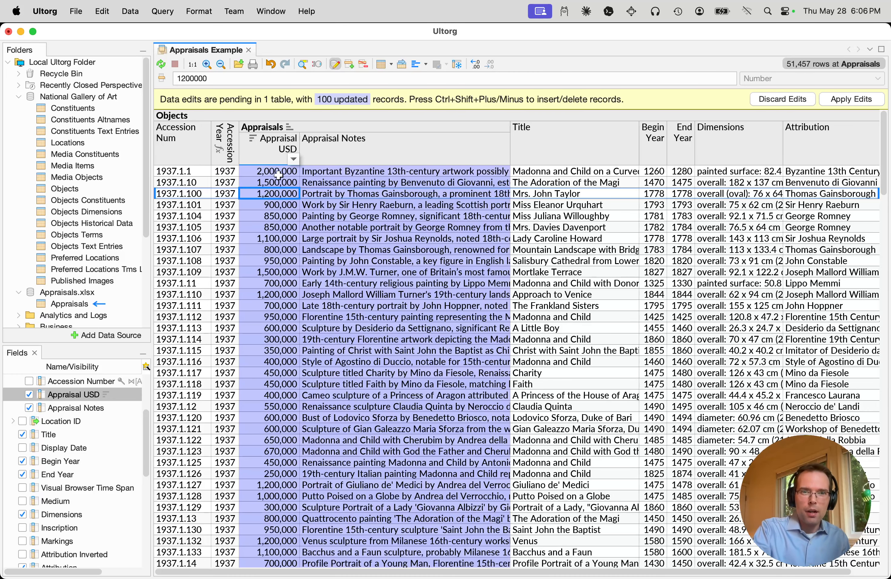
click(269, 153)
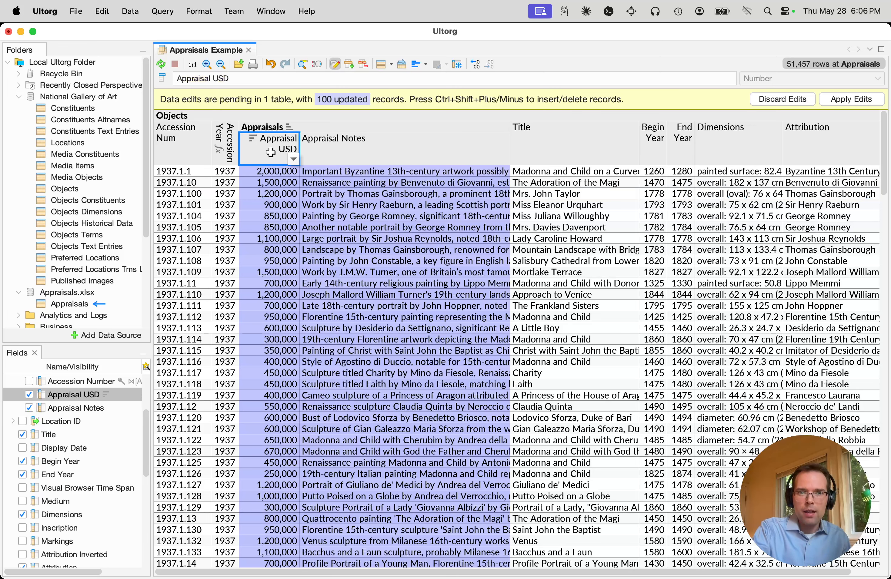
double_click(270, 152)
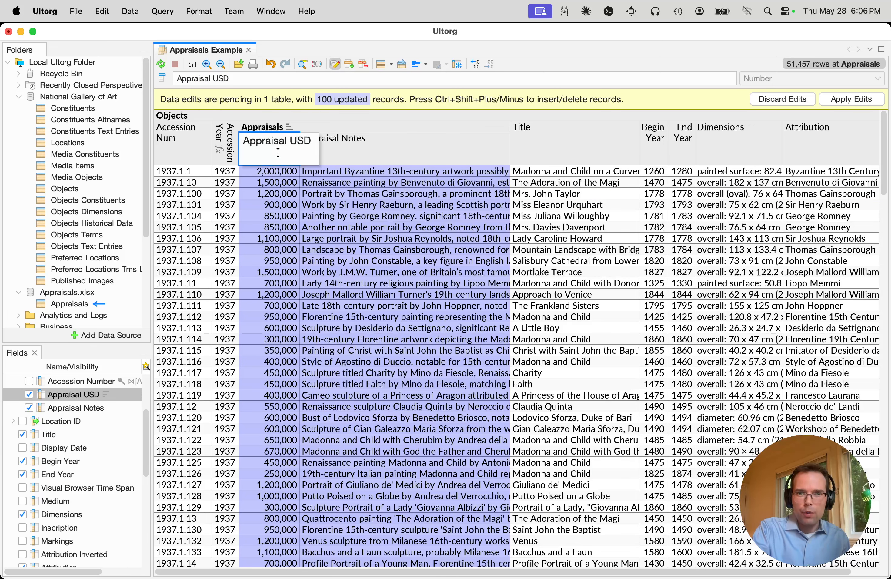
click(341, 216)
drag(258, 167, 314, 173)
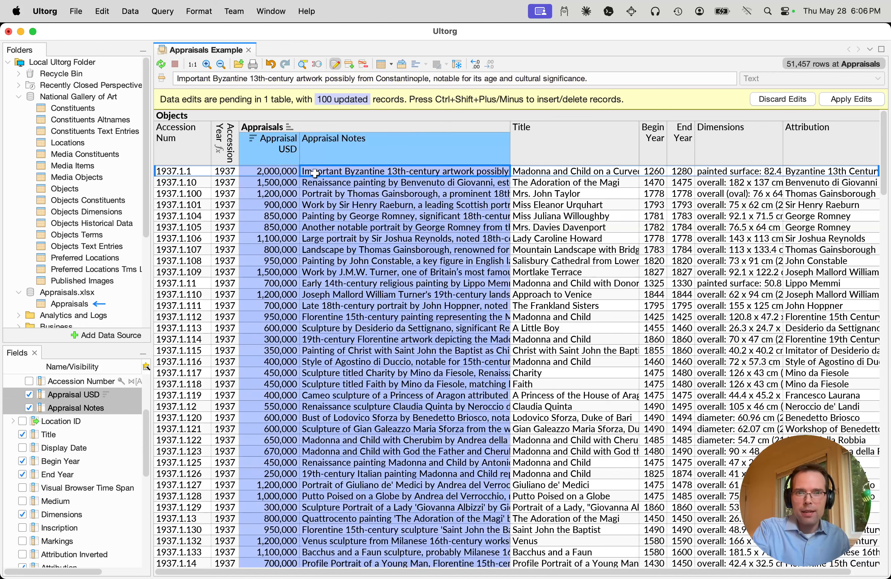
click(110, 12)
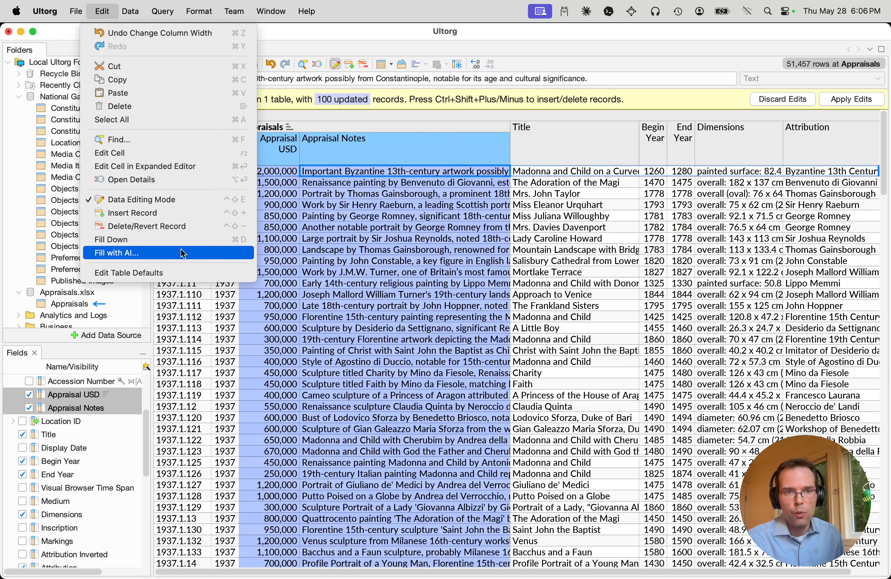
click(112, 253)
drag(301, 185, 493, 304)
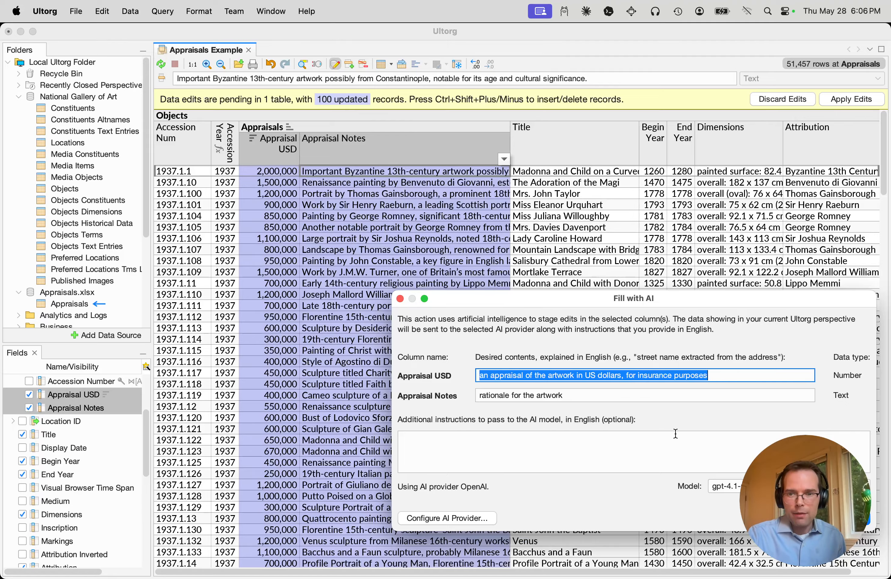
Select the Appraisal USD and Appraisal Notes column headers and open Fill with AI for both, placed clear of the upper rows
click(269, 163)
click(324, 159)
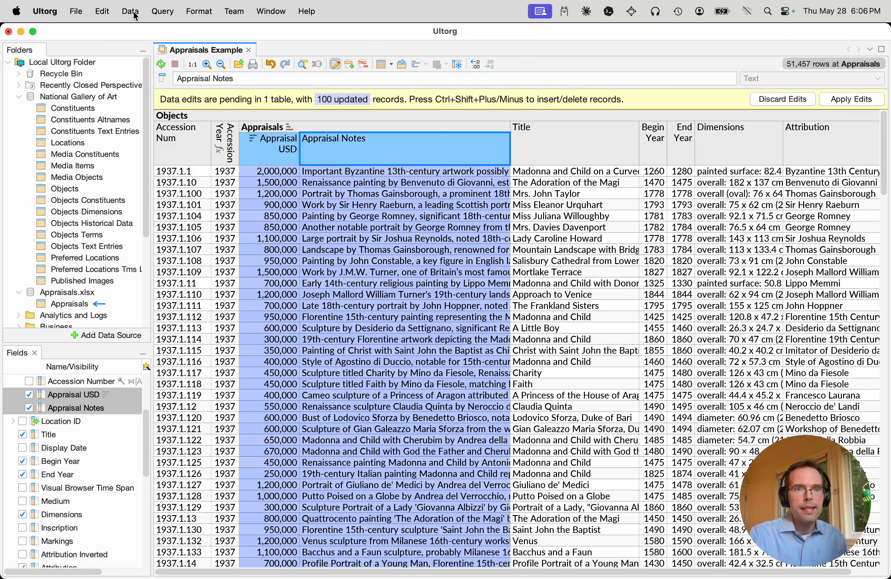
click(107, 11)
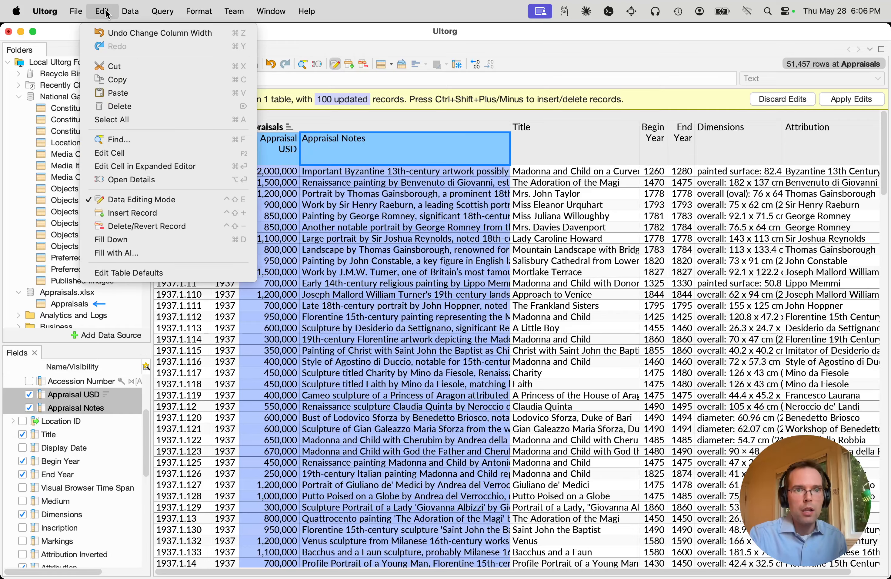
click(176, 254)
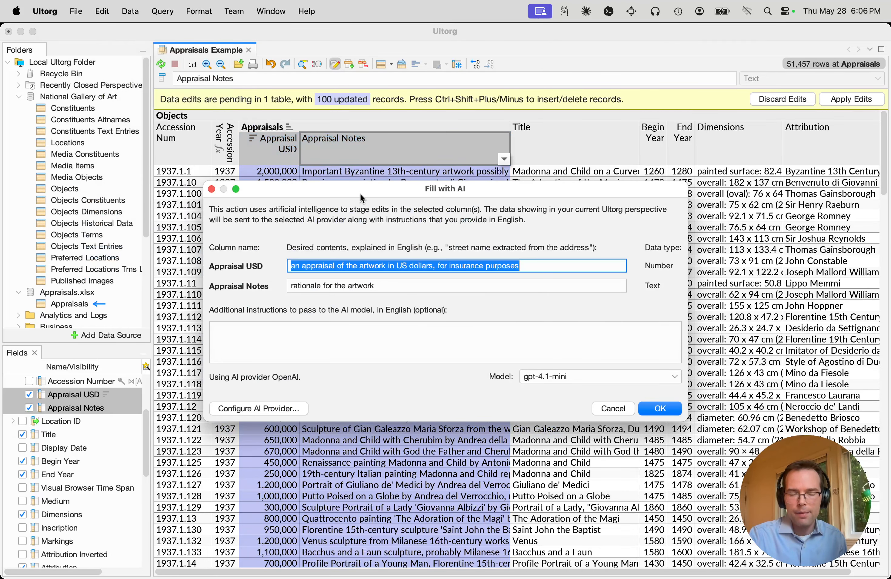
drag(363, 204, 505, 335)
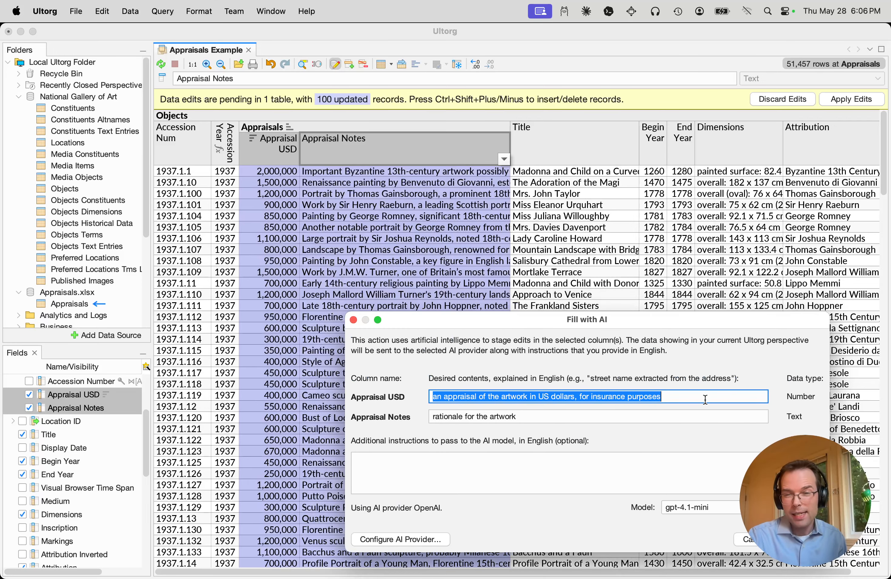
Examine the plain-English content descriptions for Appraisal USD and Appraisal Notes without changing them
click(709, 397)
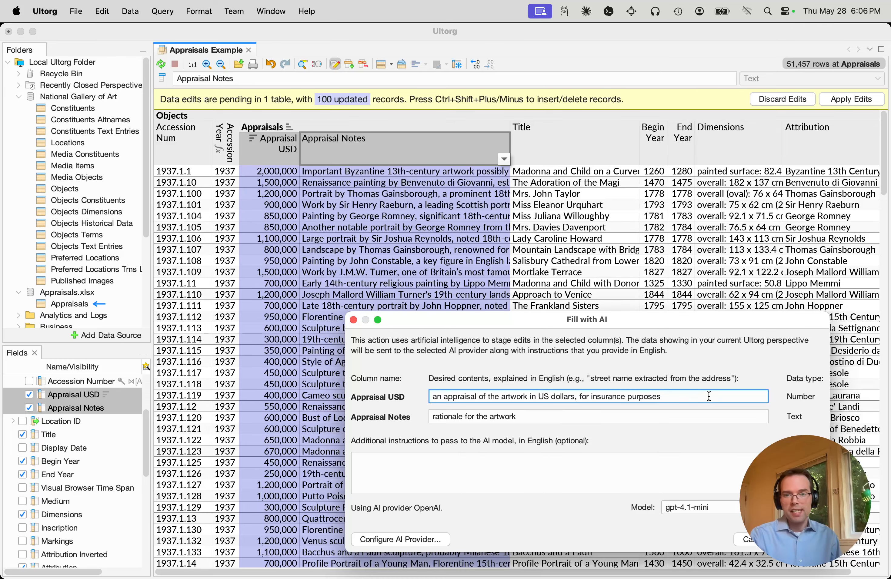
key(super+a)
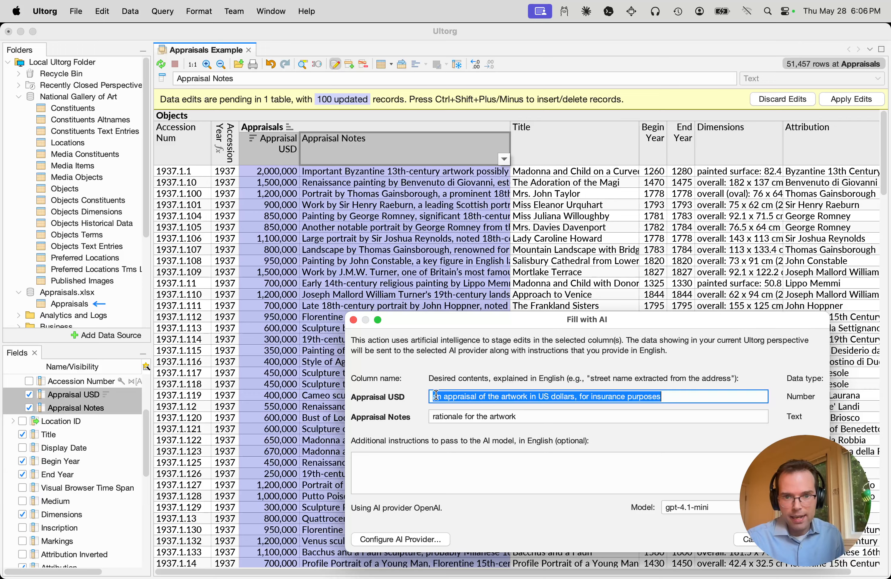
click(570, 398)
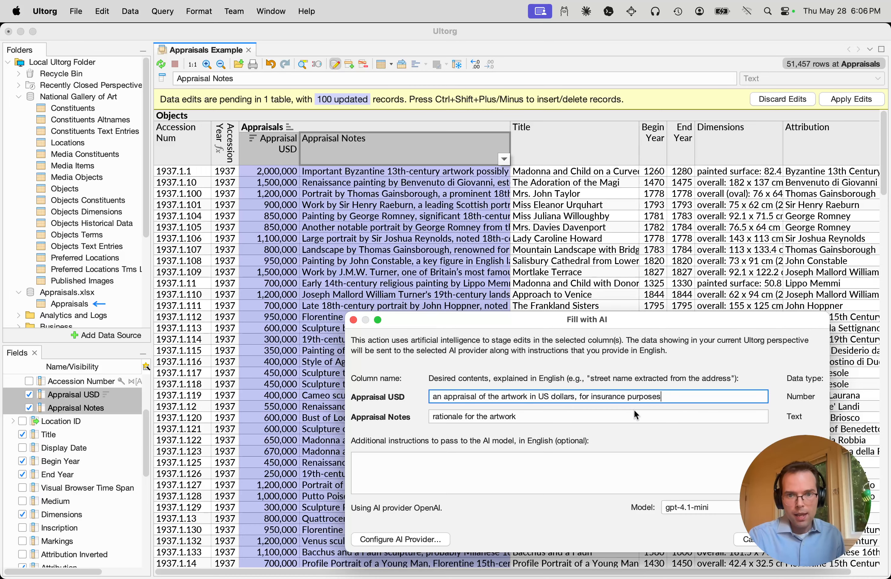
triple_click(462, 416)
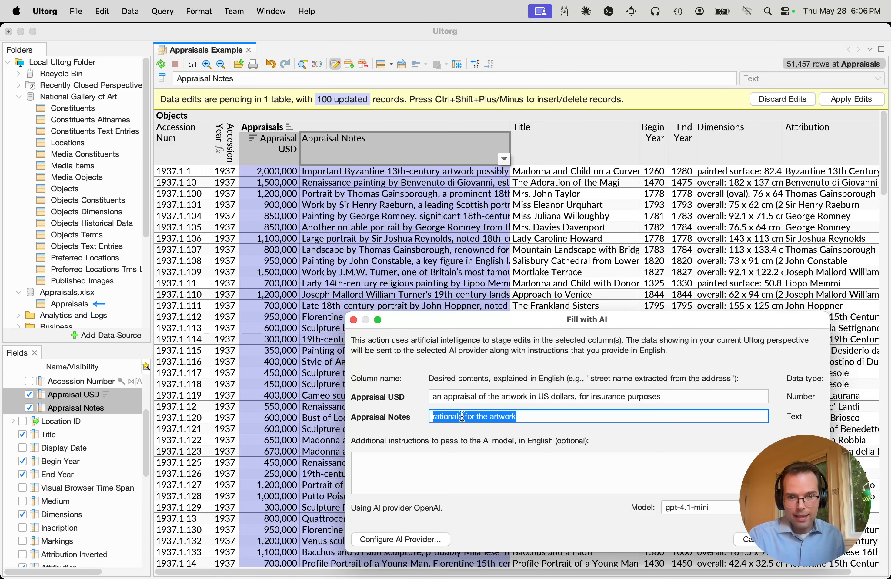
click(635, 416)
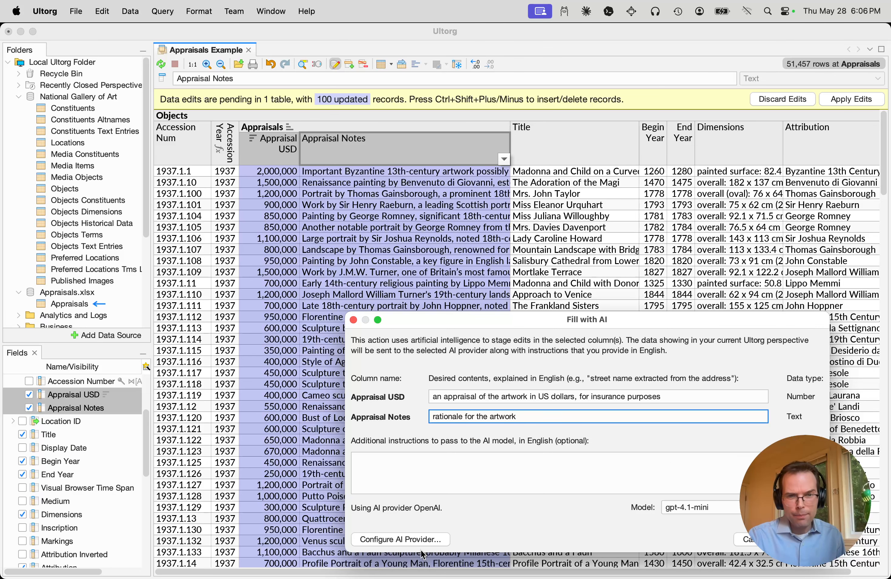
Check the available AI providers, test the connection with OpenAI selected, and leave the provider configuration without saving
click(400, 539)
click(424, 239)
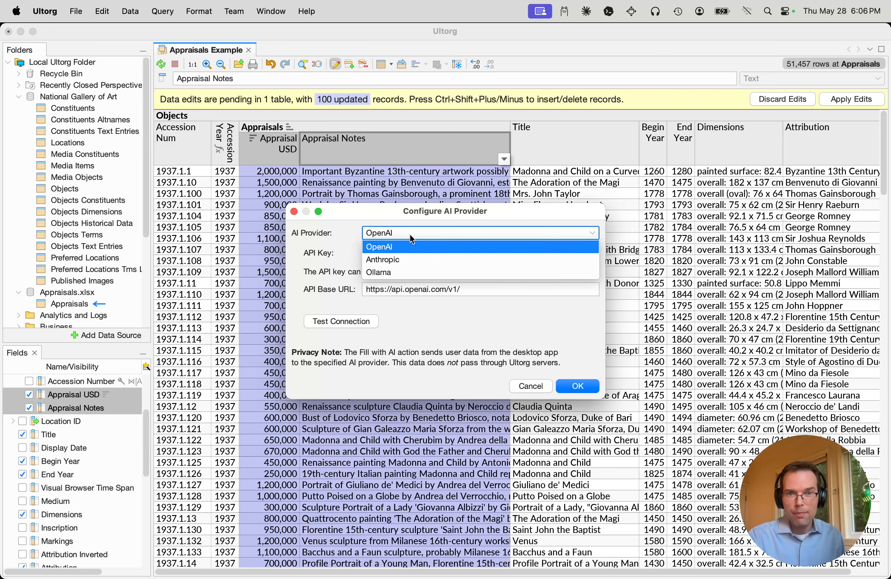
click(410, 247)
click(360, 321)
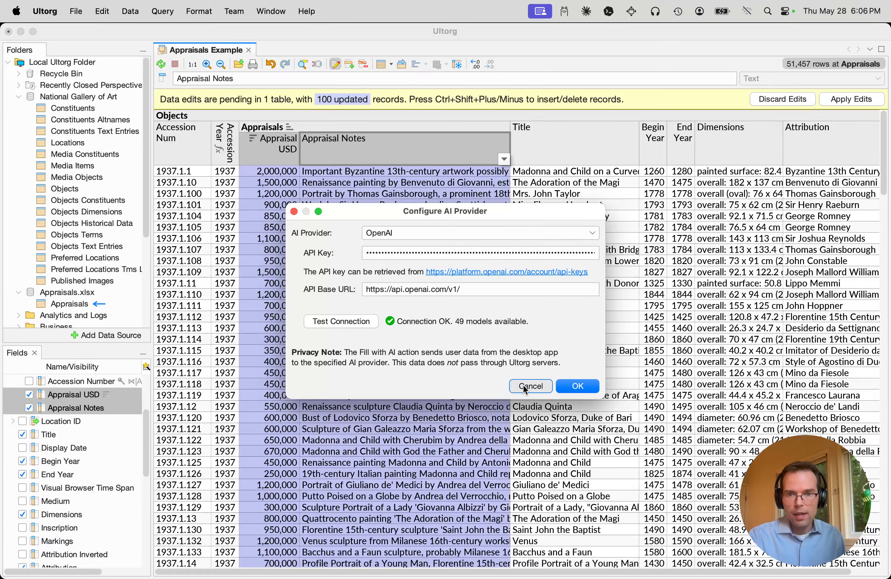
click(534, 388)
Look through the available AI models, keep gpt-4.1-mini, and cancel Fill with AI
click(730, 513)
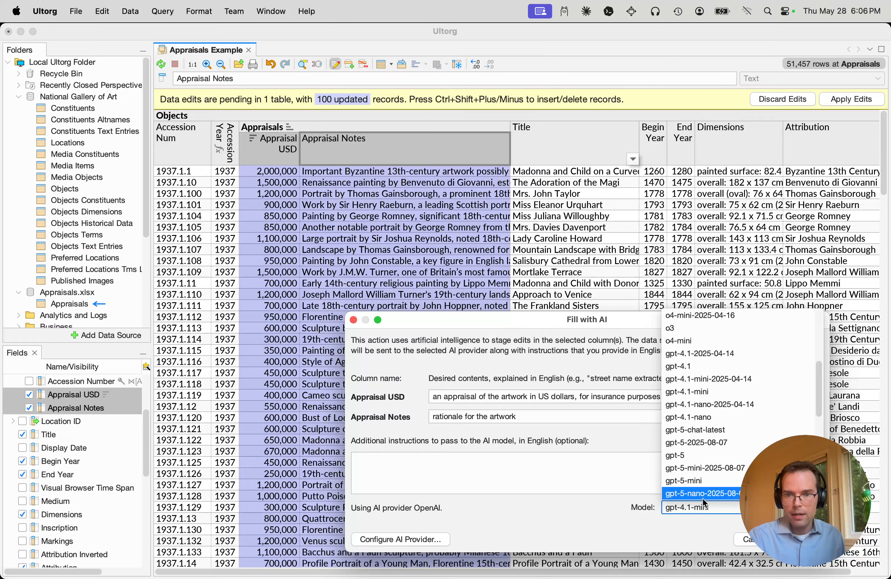
click(703, 509)
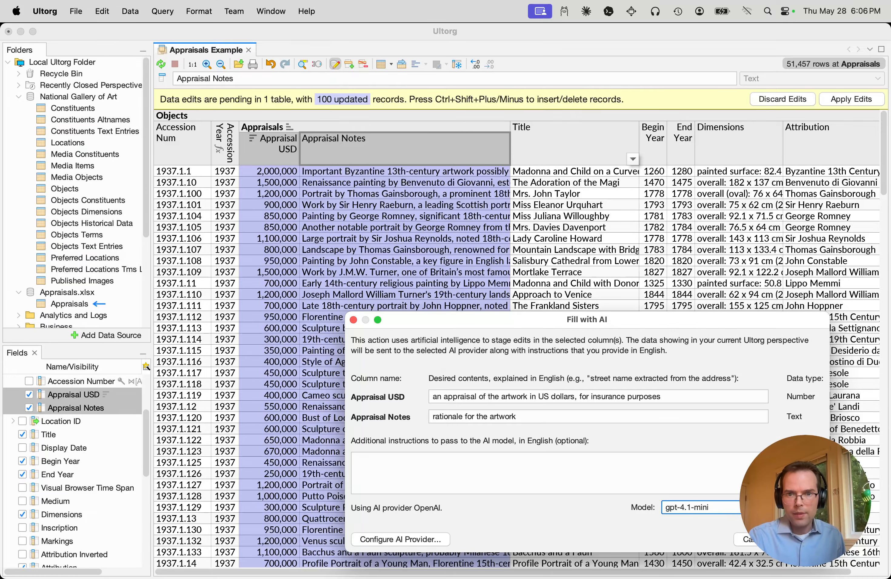
click(801, 539)
click(754, 539)
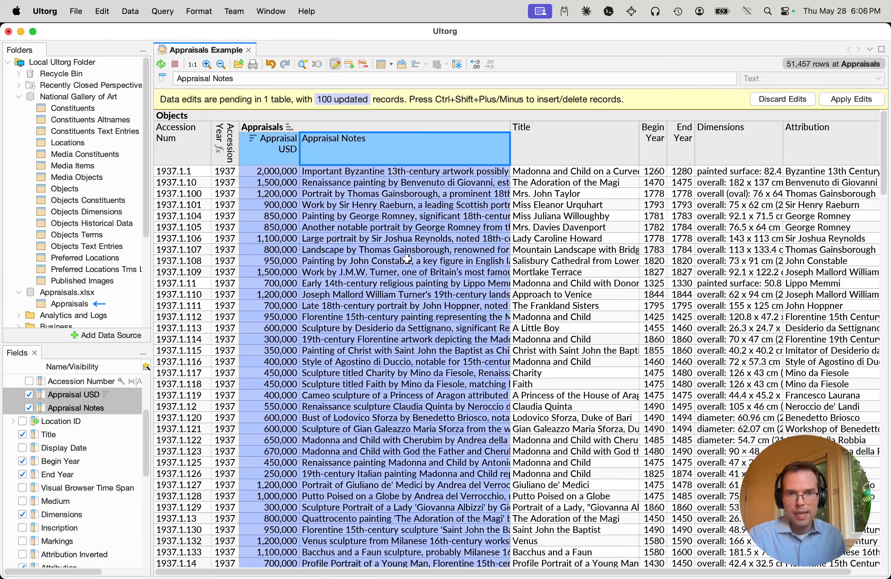
Replace the titles of objects 1937.1.100 and 1937.1.107 with the placeholder texts "adfhskdfasdfjsadfjk" and "asdfasdfsdaf"
scroll(391, 244, down, 20)
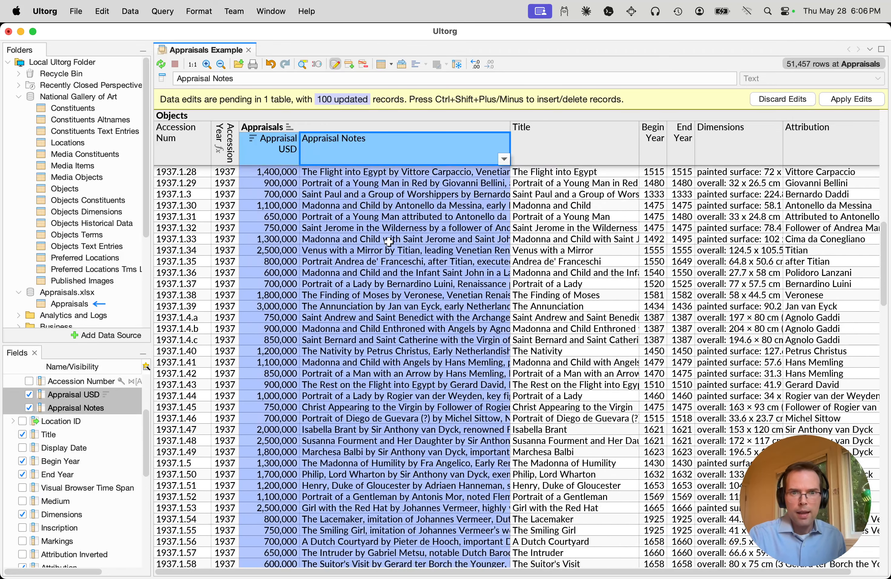
scroll(388, 242, up, 20)
click(593, 235)
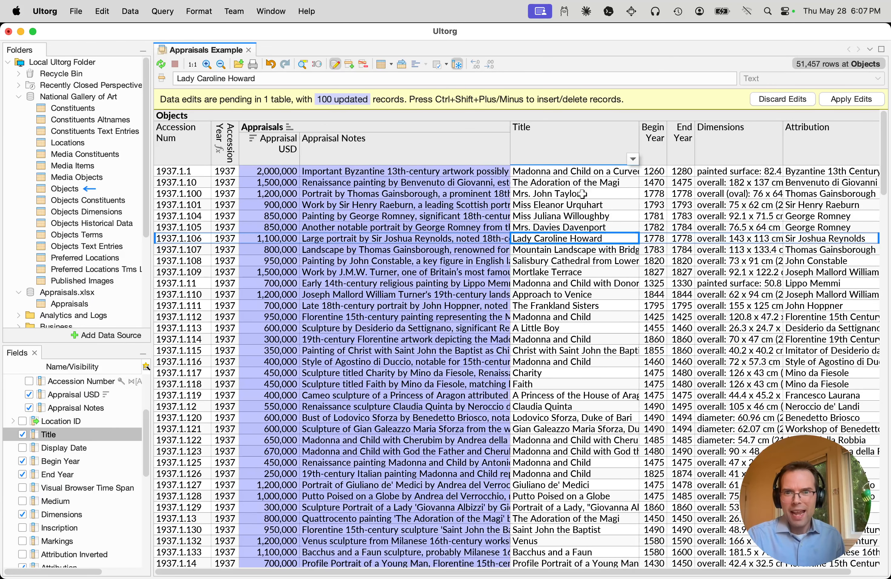
click(583, 192)
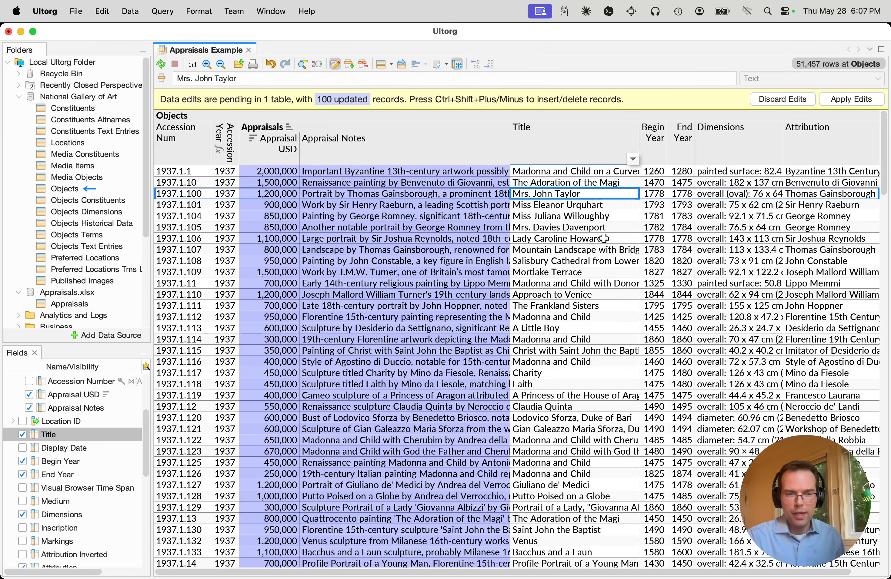
text(adfh)
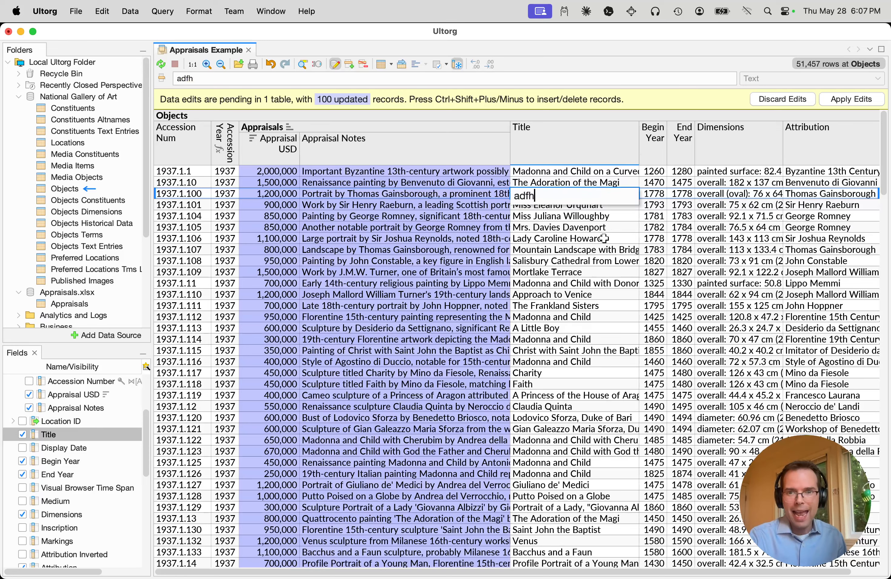
text(skdfasdfjsadfjk)
key(Return)
click(621, 247)
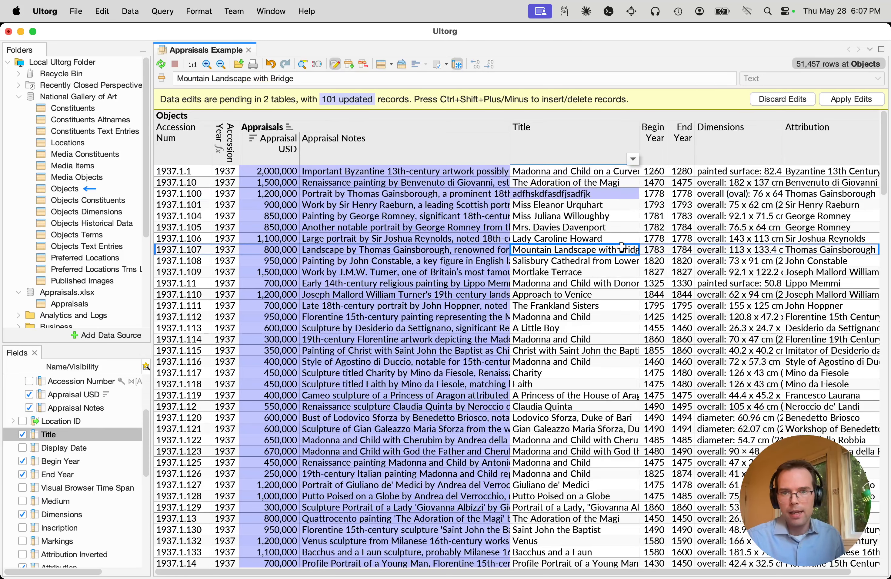
text(asdfasdfsdaf)
key(Return)
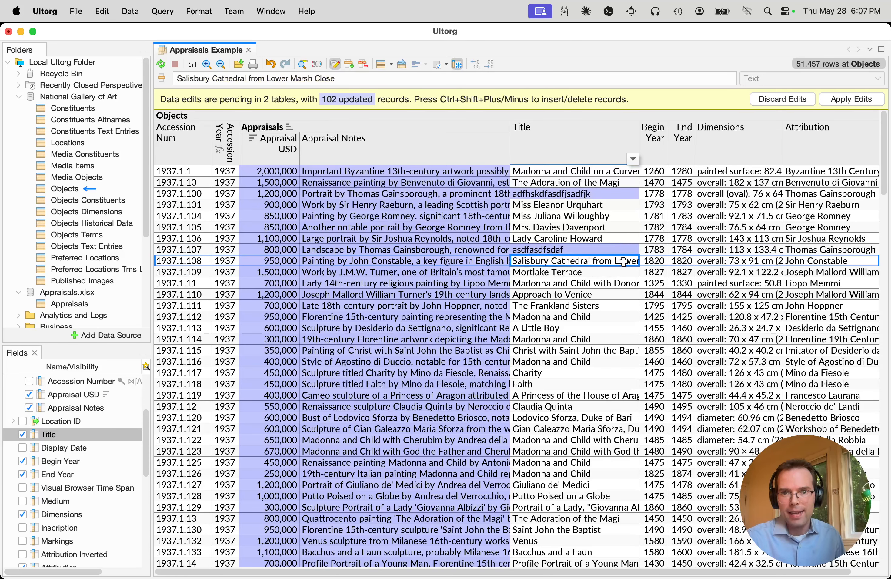
Undo both placeholder title edits so that only the AI-generated appraisal edits are pending
click(590, 228)
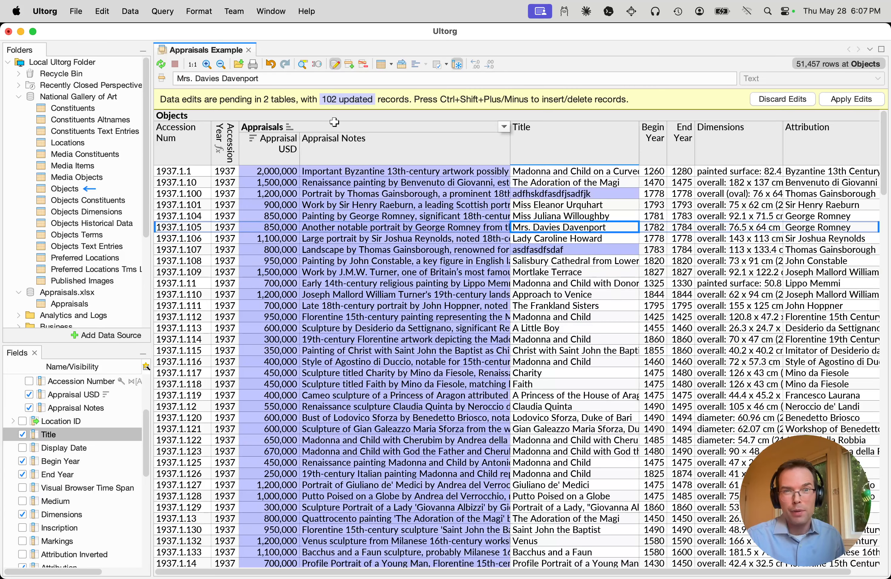
click(269, 63)
click(270, 64)
Examine the staged appraisal values and notes down to the last filled object and compare them with the object titles
click(622, 327)
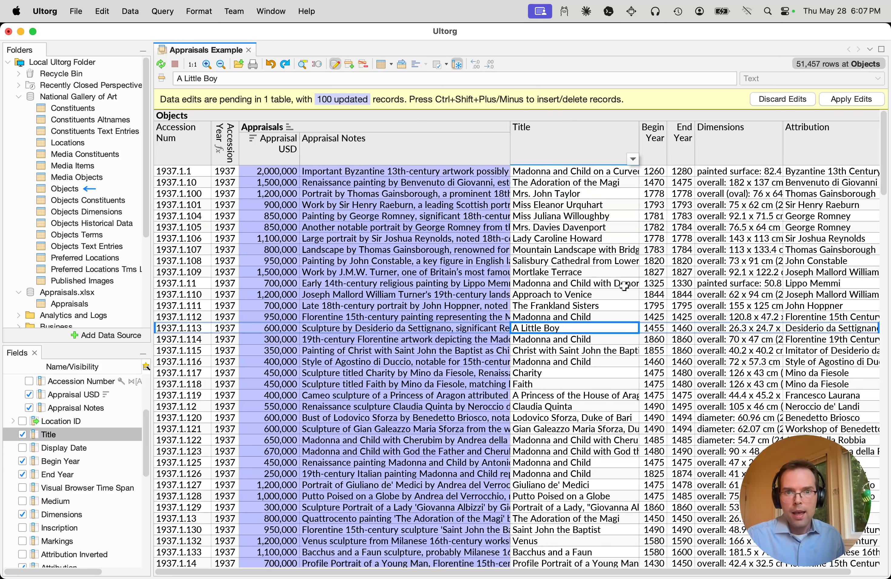
scroll(624, 287, down, 15)
click(324, 220)
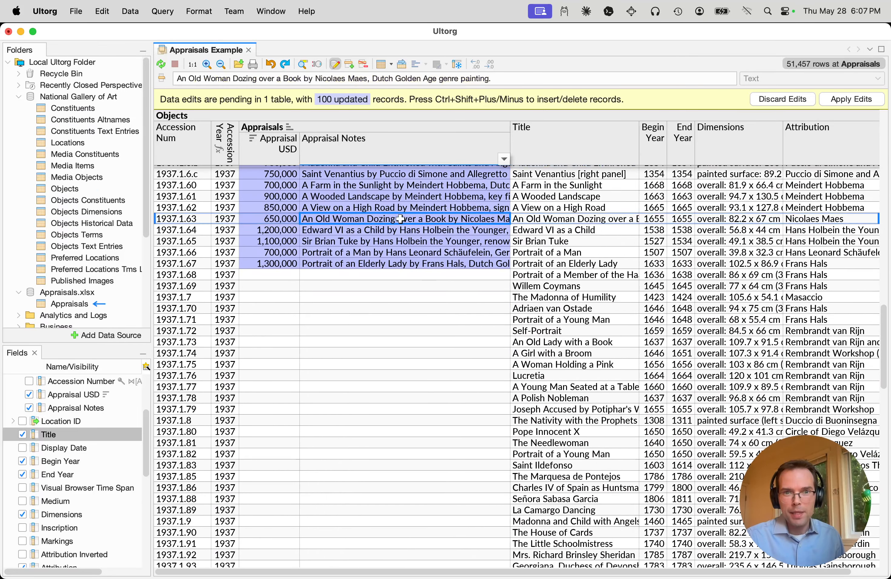
scroll(486, 251, up, 15)
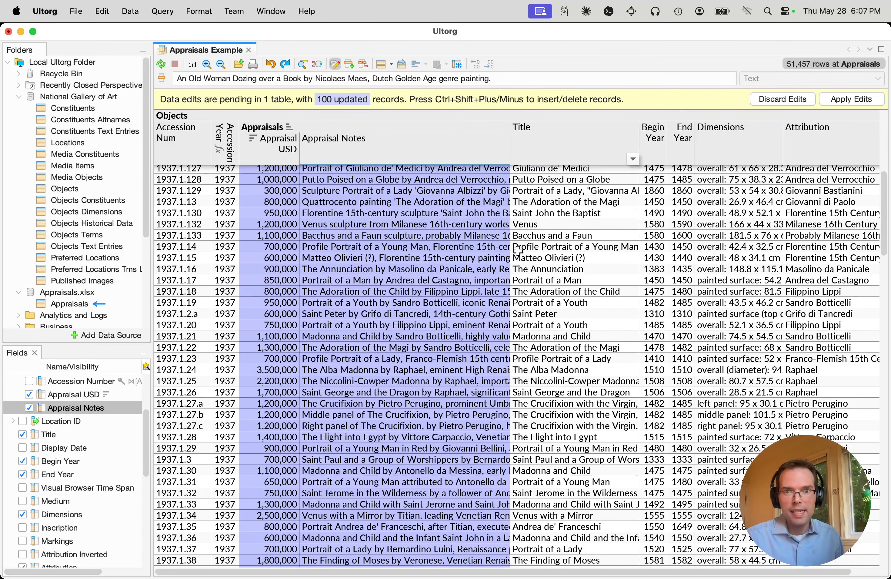
click(278, 228)
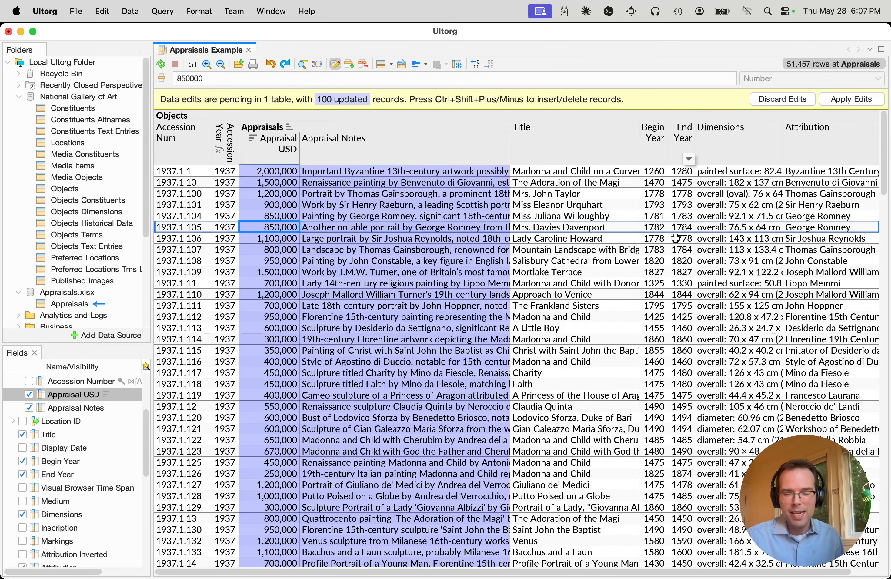
click(586, 216)
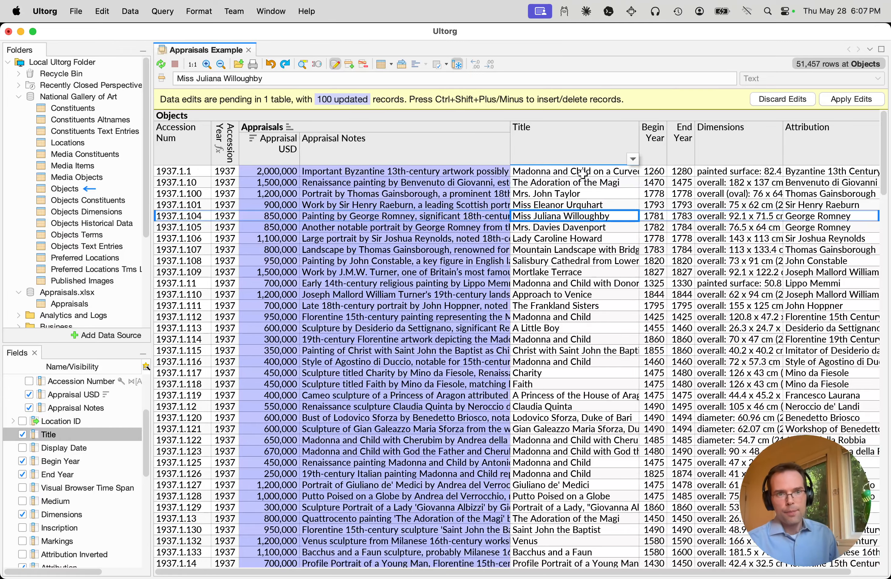
Check the National Gallery of Art and Appraisals.xlsx data sources and the options for adding another data source, without adding one
click(82, 97)
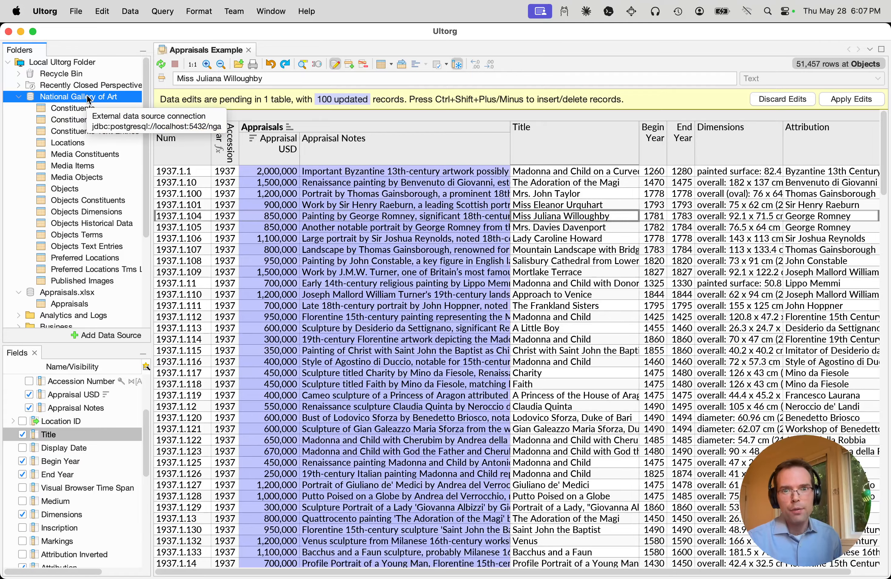
scroll(113, 150, down, 5)
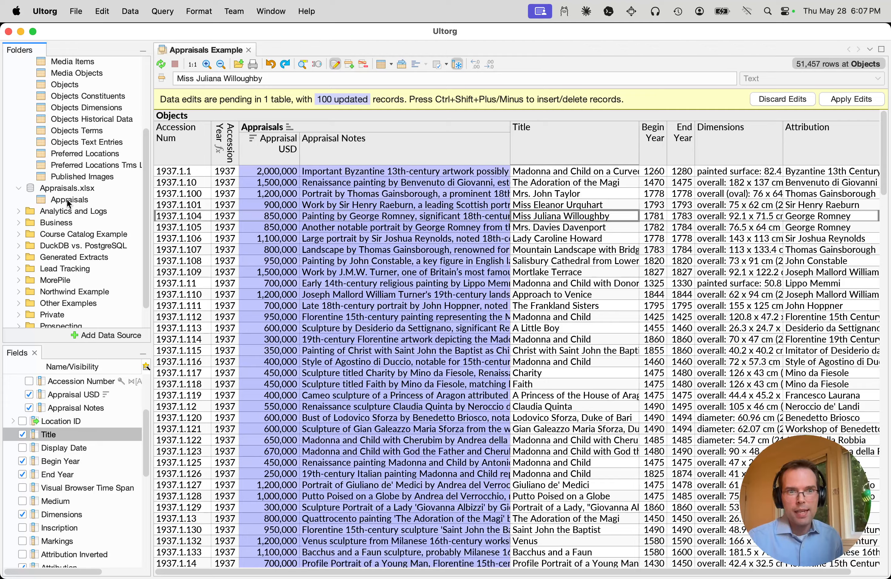
click(63, 189)
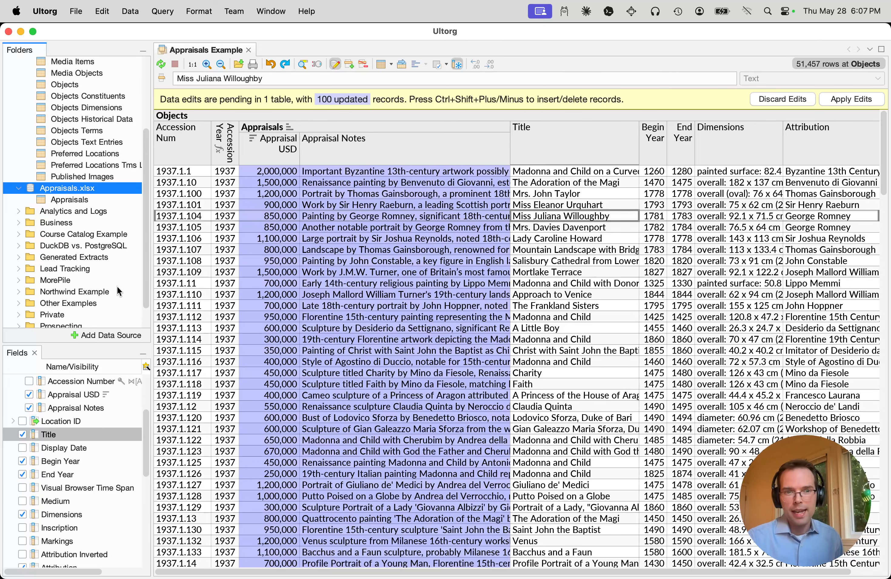
click(124, 336)
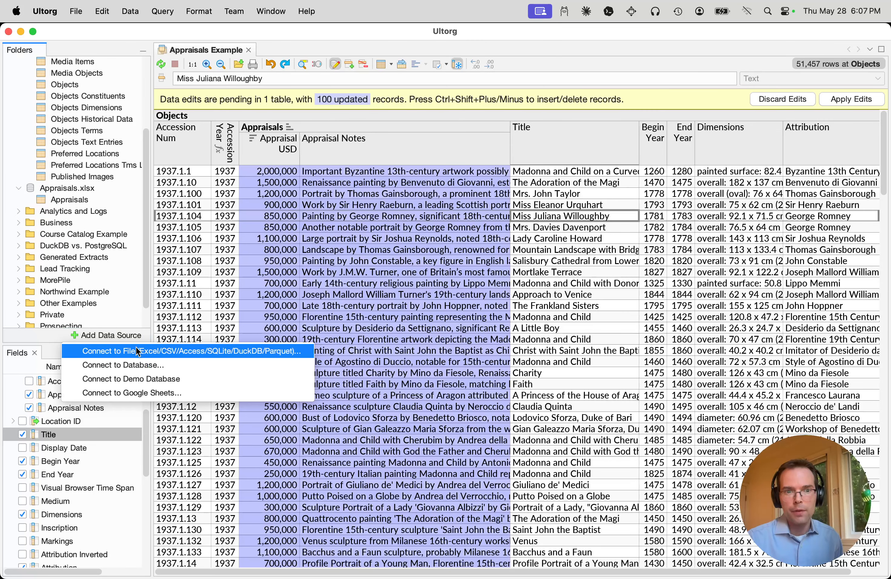
key(Escape)
click(285, 172)
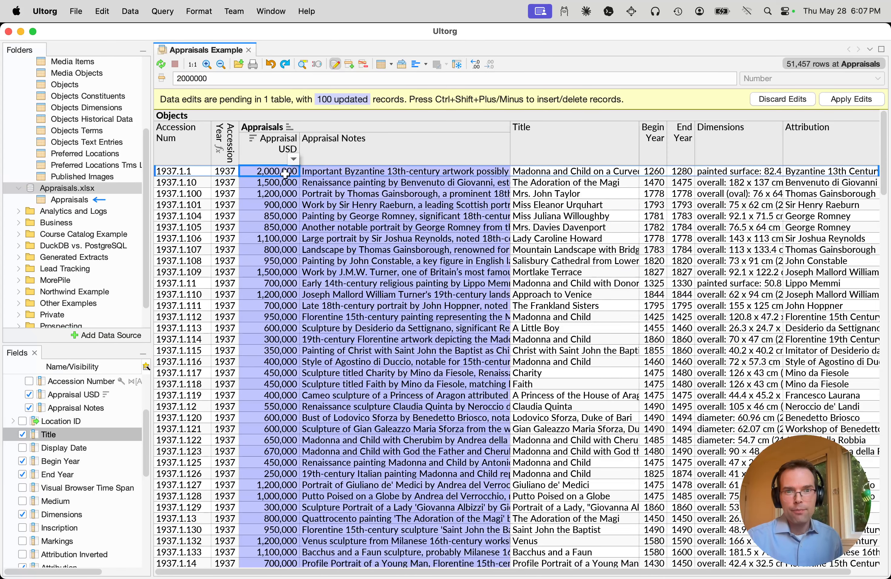
Open Appraisals.xlsx in Excel, examine its Accession Number, Appraisal USD and Appraisal Notes columns, and close the workbook
scroll(104, 213, up, 3)
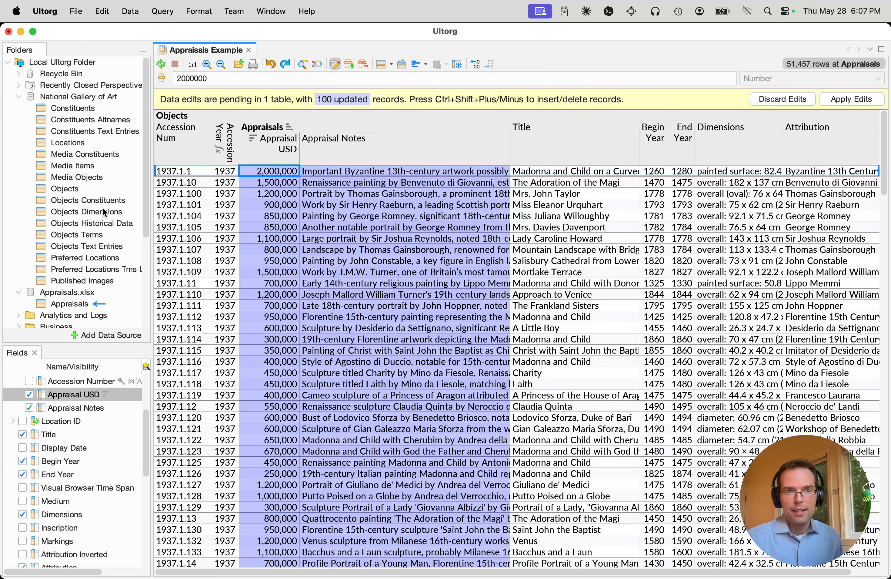
right_click(74, 293)
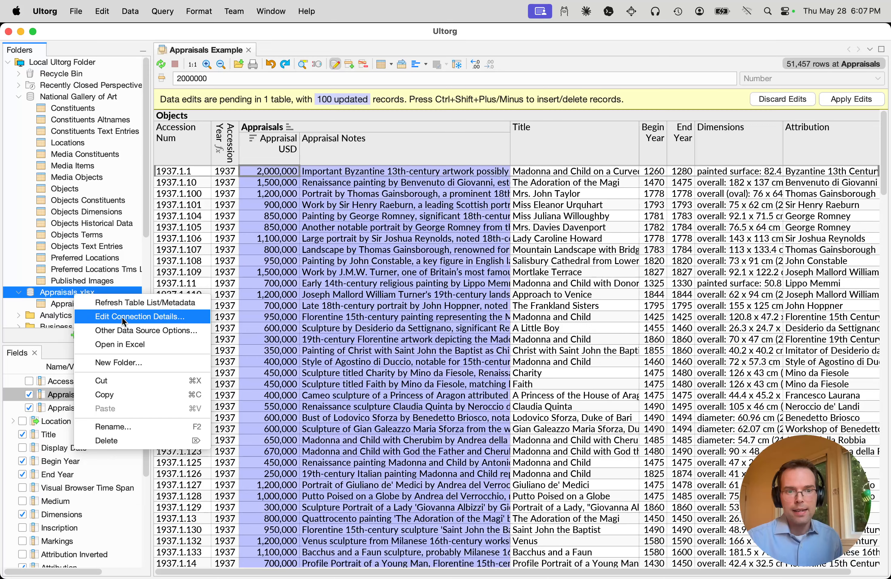
click(128, 345)
click(109, 184)
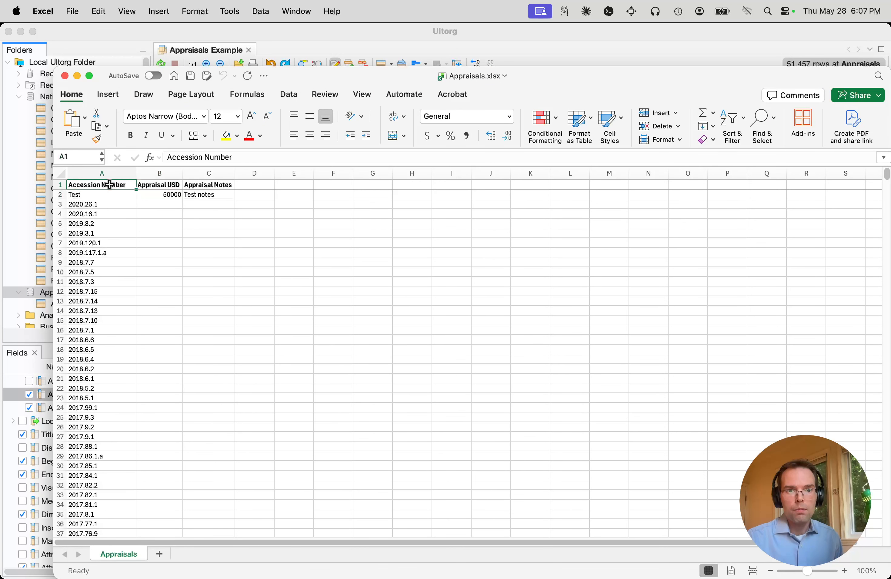
click(158, 188)
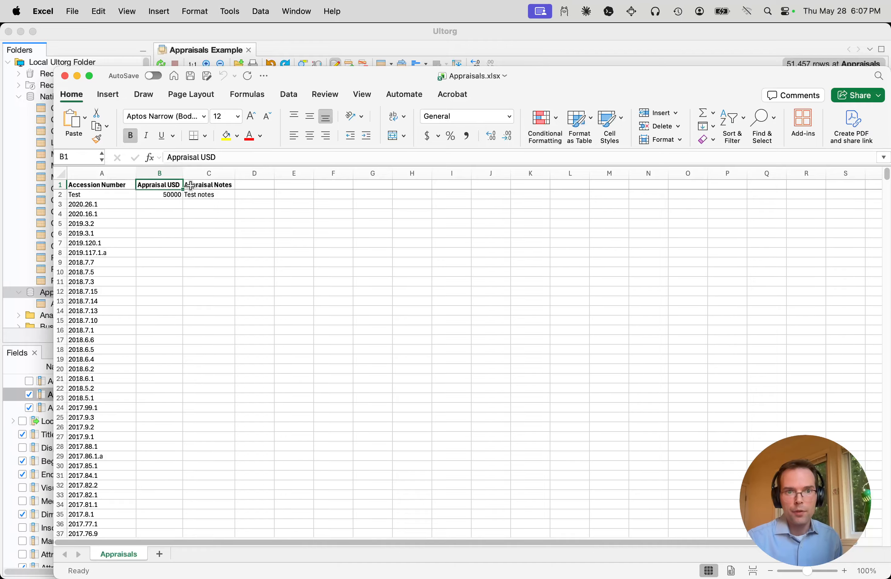
click(196, 188)
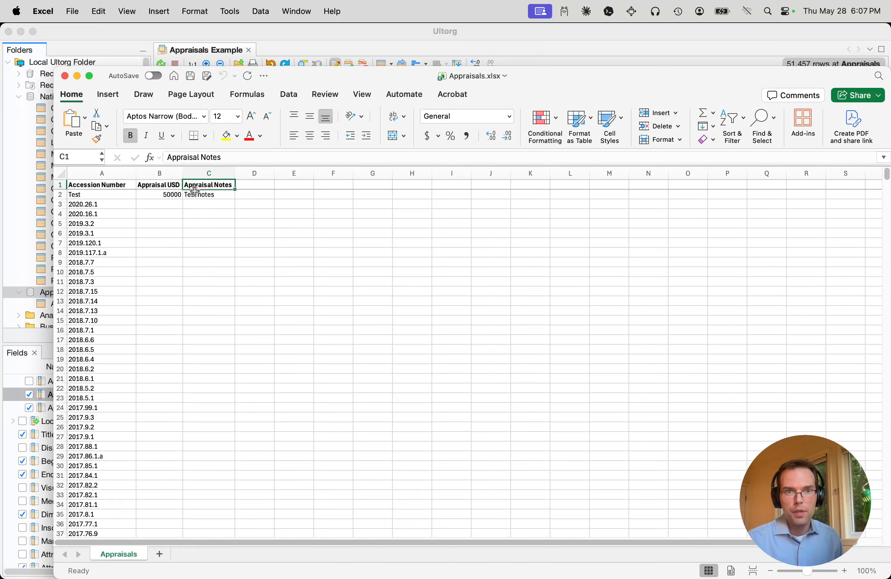
key(super+w)
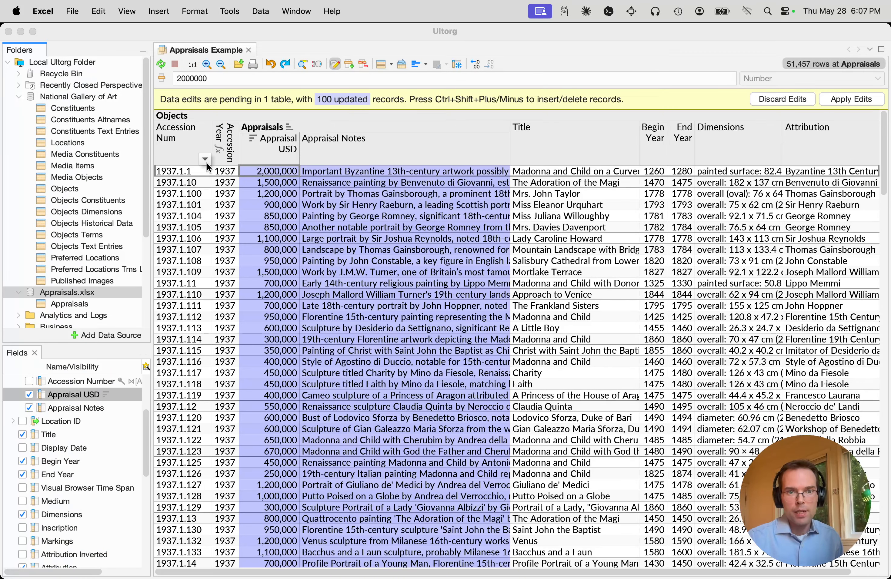
Set up a custom join matching Accession Num in Objects to Accession Number in the Appraisals table, and cancel it
right_click(207, 163)
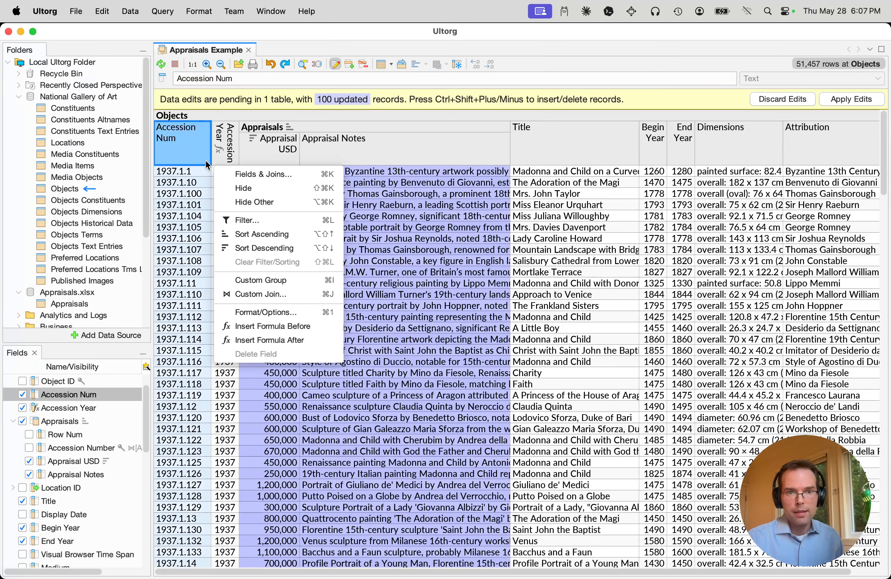
click(277, 294)
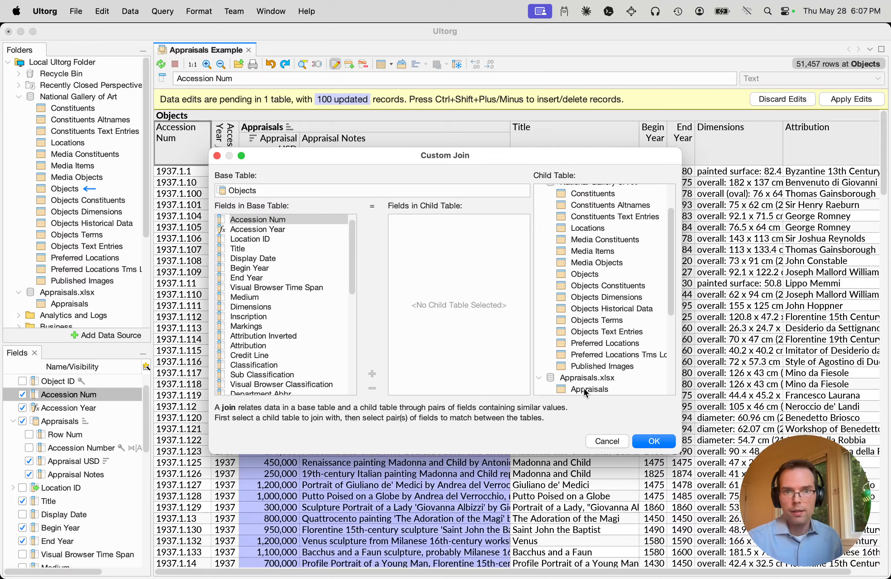
click(590, 389)
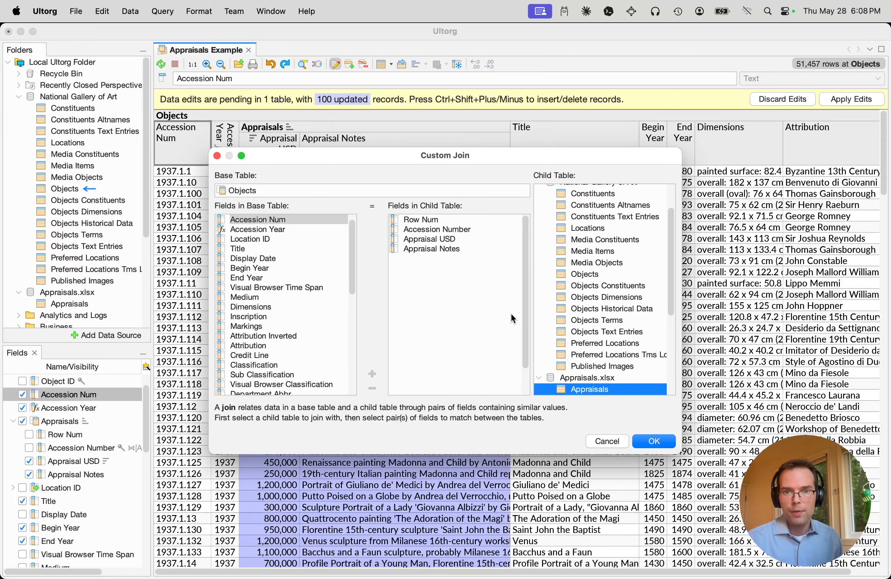
click(457, 231)
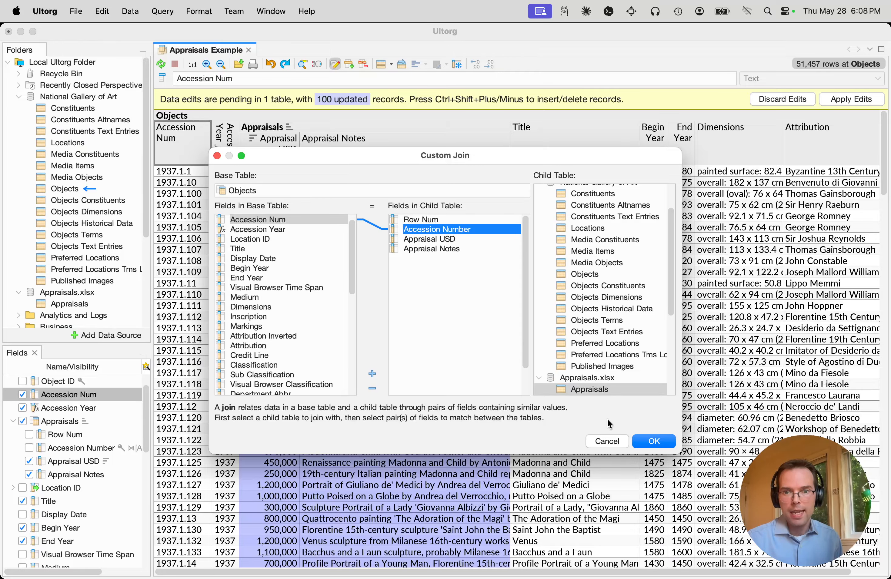
click(607, 440)
click(591, 340)
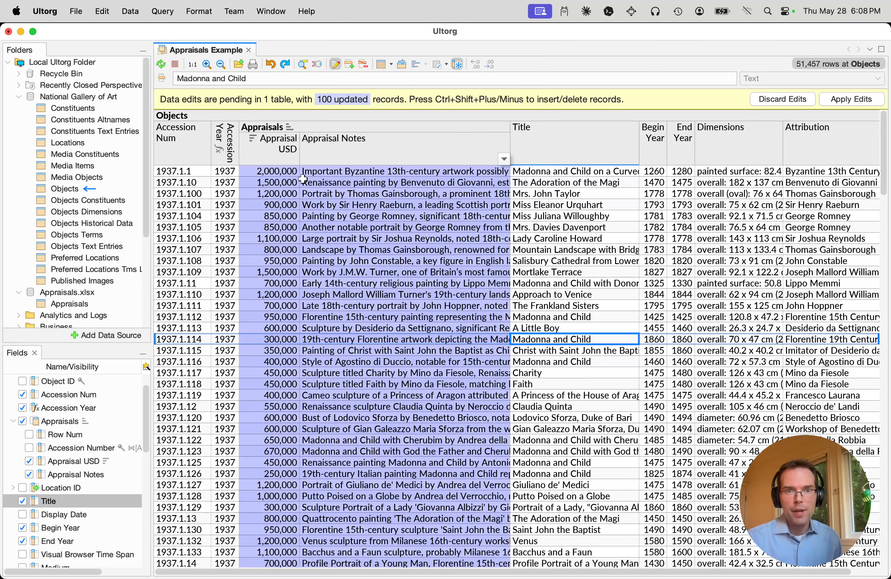
Apply the pending Appraisal USD and Appraisal Notes edits to the Appraisals table
drag(277, 145, 357, 141)
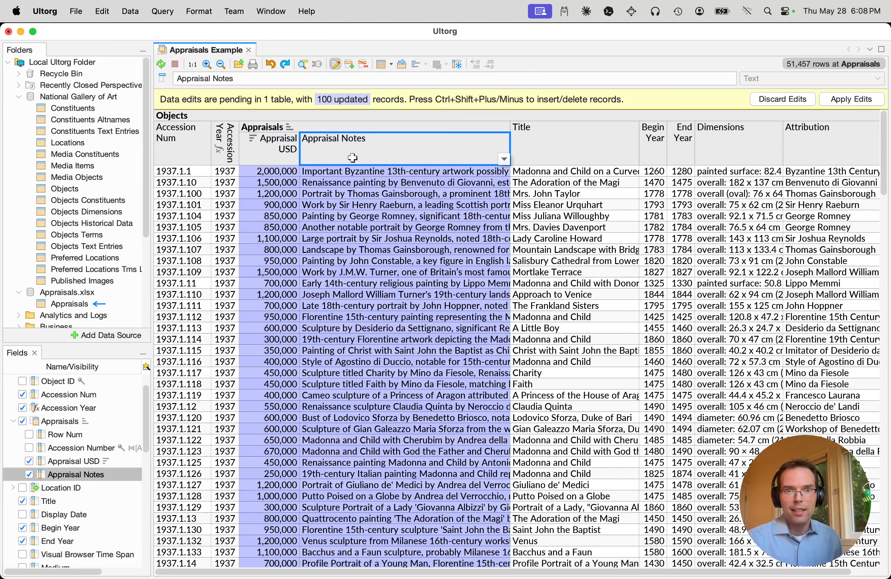
click(280, 151)
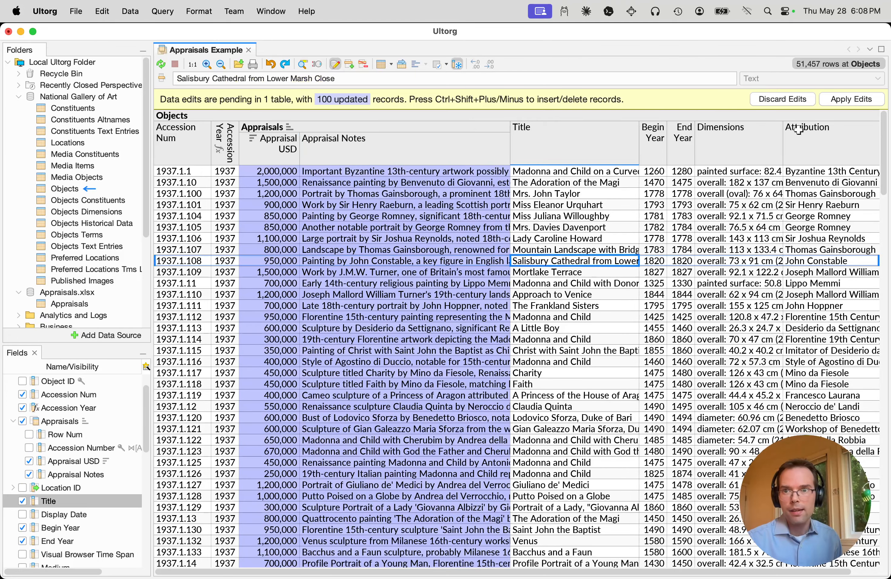
click(847, 107)
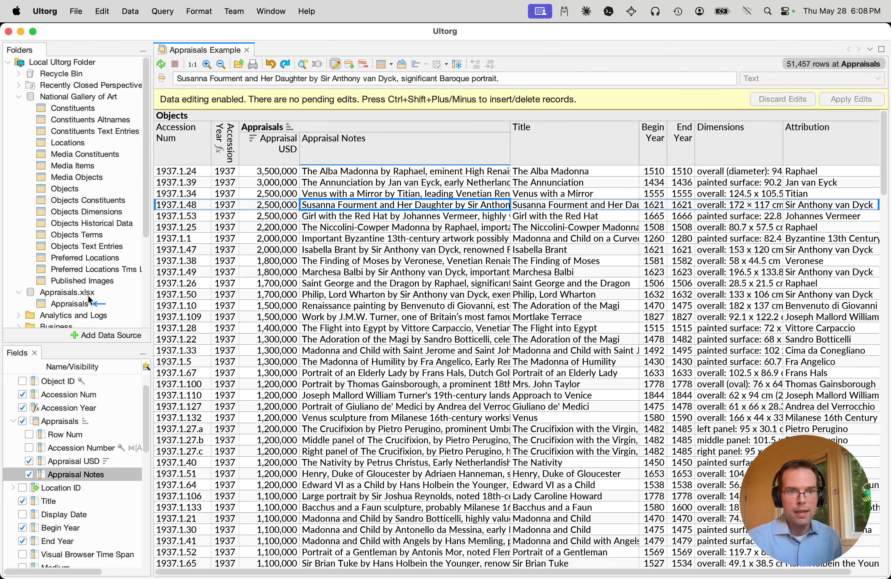
Open Appraisals.xlsx in Excel again and inspect the saved appraisal values and notes in the last rows of the sheet
right_click(89, 298)
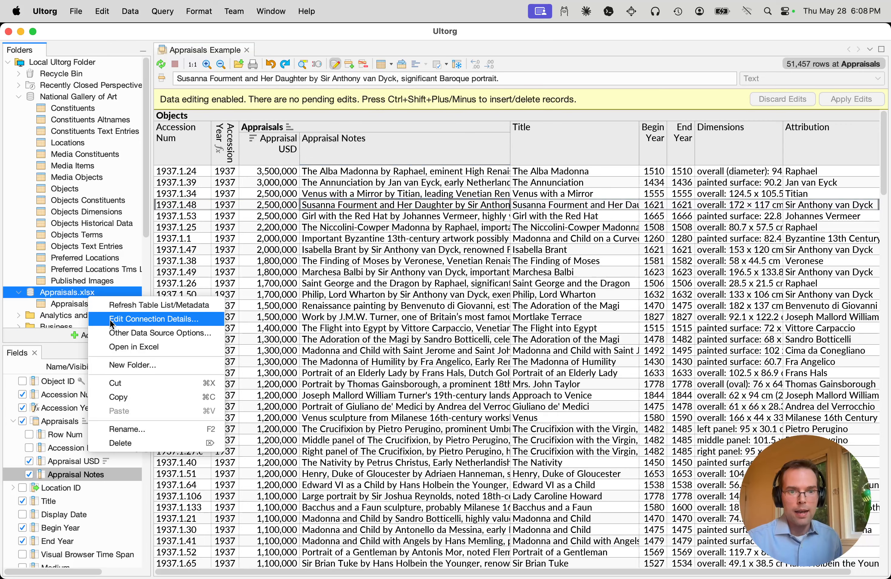
click(131, 349)
click(160, 281)
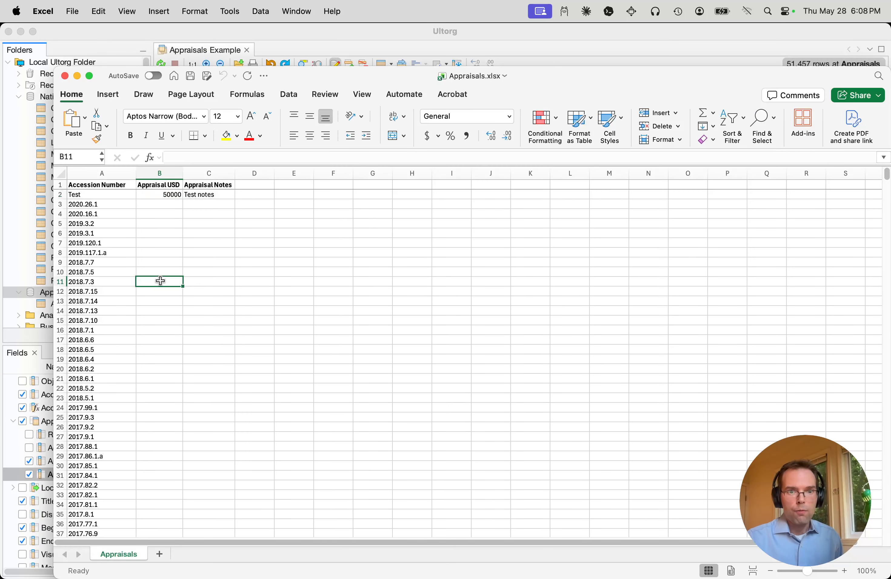
key(super+Down)
scroll(166, 286, down, 10)
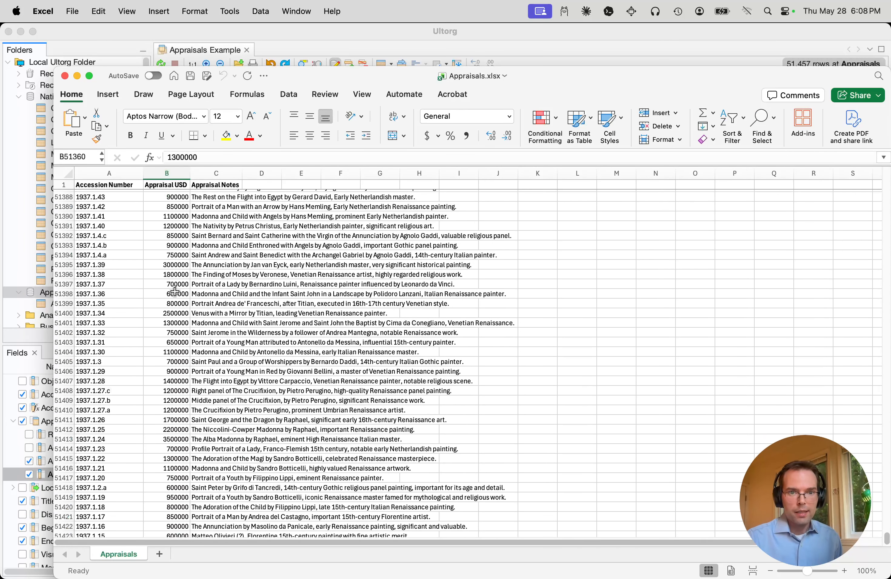
scroll(174, 291, down, 15)
click(217, 268)
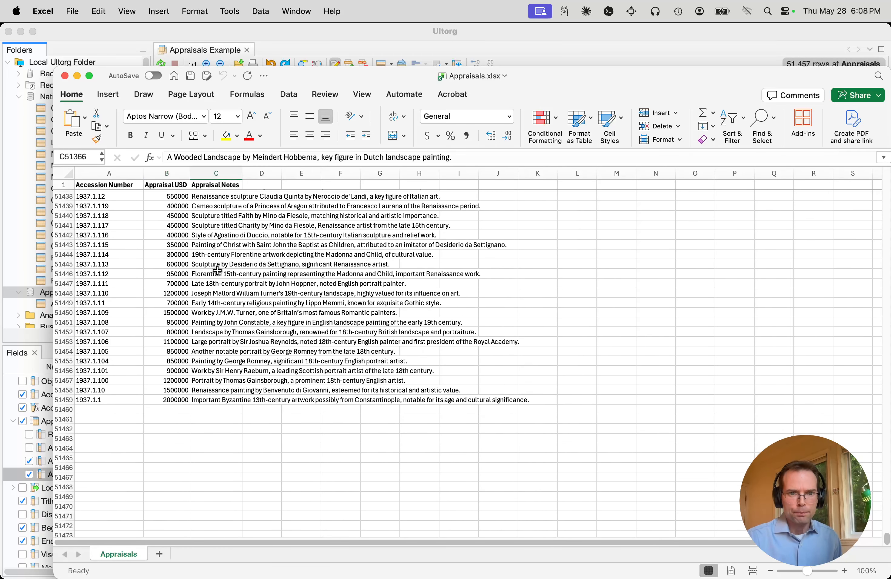
Review the saved appraisal values and notes further up in Appraisals.xlsx, close the workbook and return to Ultorg
scroll(215, 278, up, 6)
scroll(214, 279, up, 15)
click(203, 327)
key(super+w)
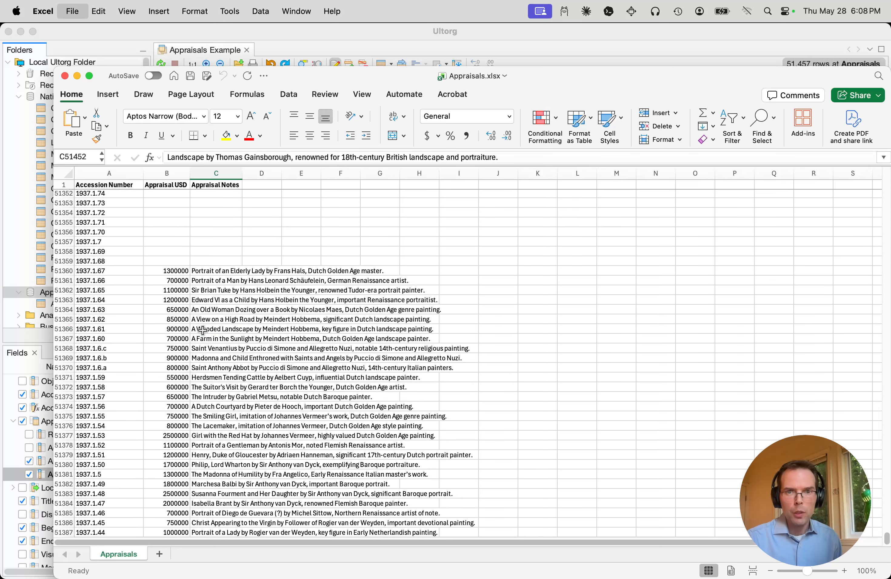
click(496, 228)
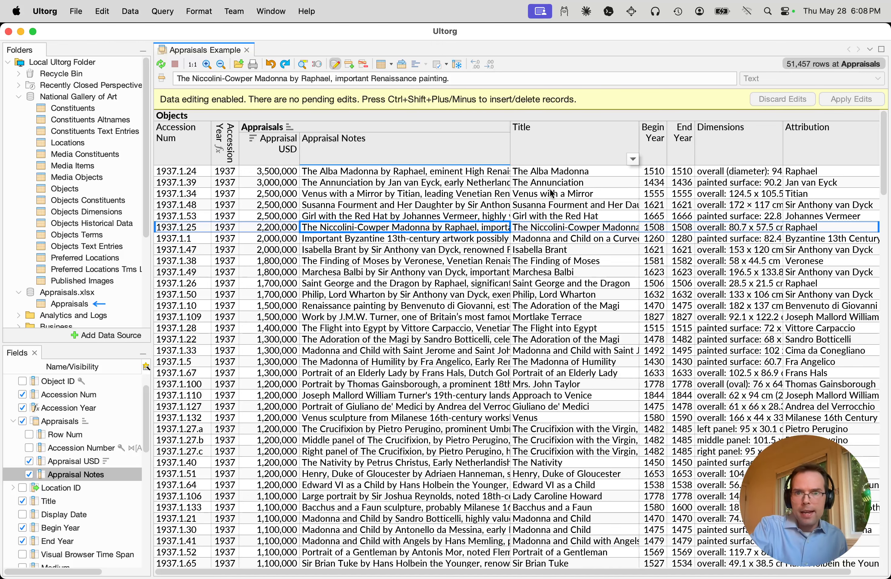
Narrow the Appraisal Notes column in the Objects table of the Appraisals Example
click(746, 216)
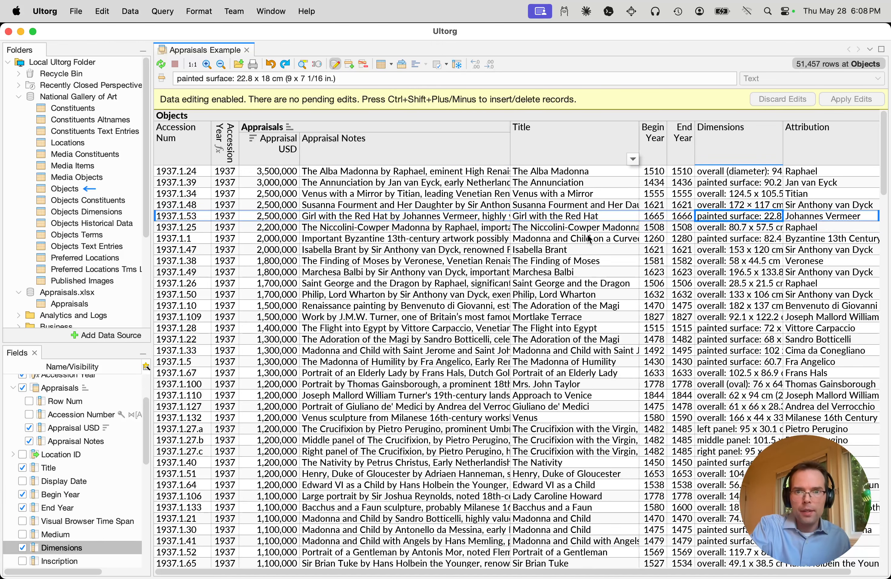
drag(517, 139, 413, 152)
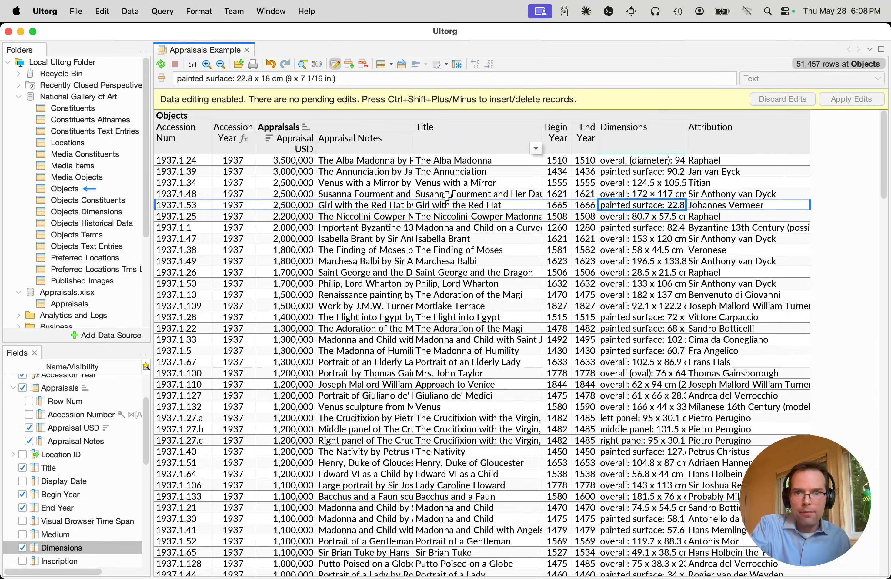
click(485, 190)
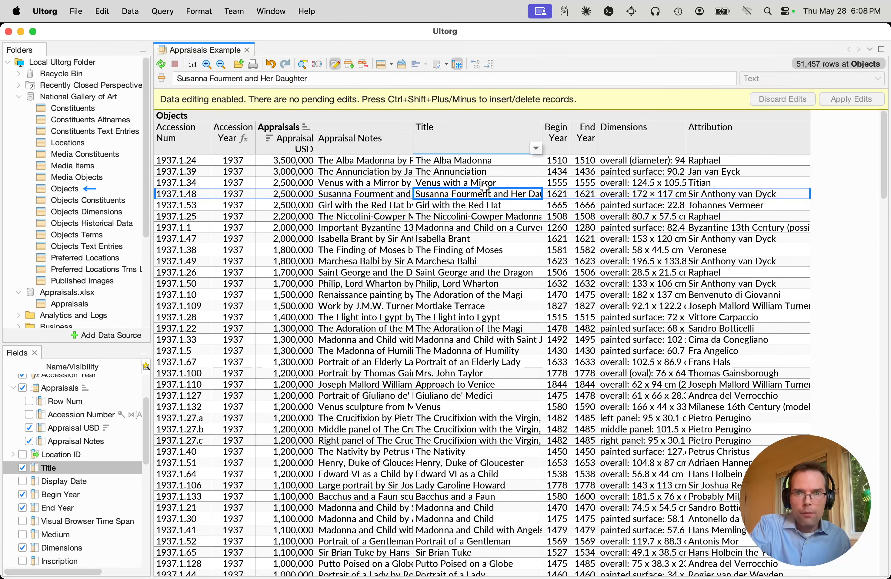
click(220, 116)
click(297, 127)
click(457, 182)
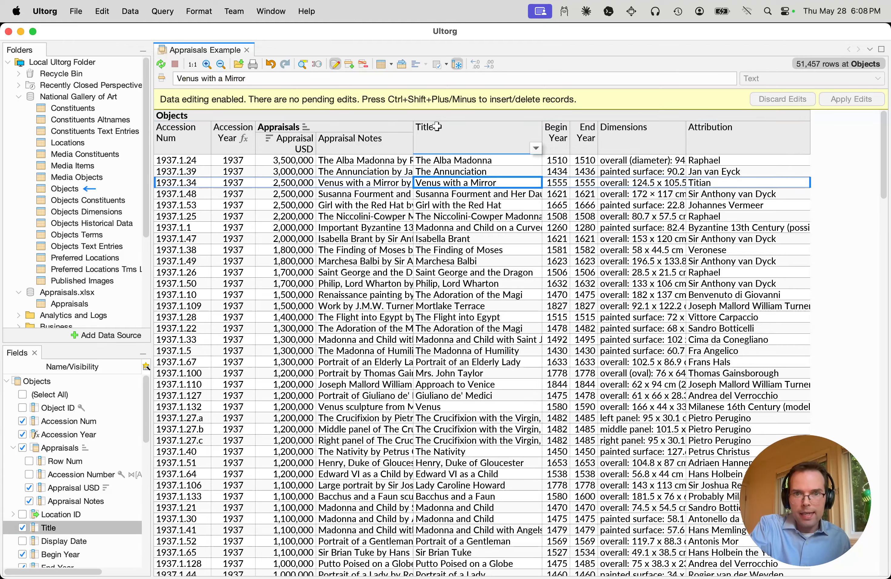
Show the related Objects Text Entries in the Objects table and look through the entries for The Alba Madonna
right_click(431, 116)
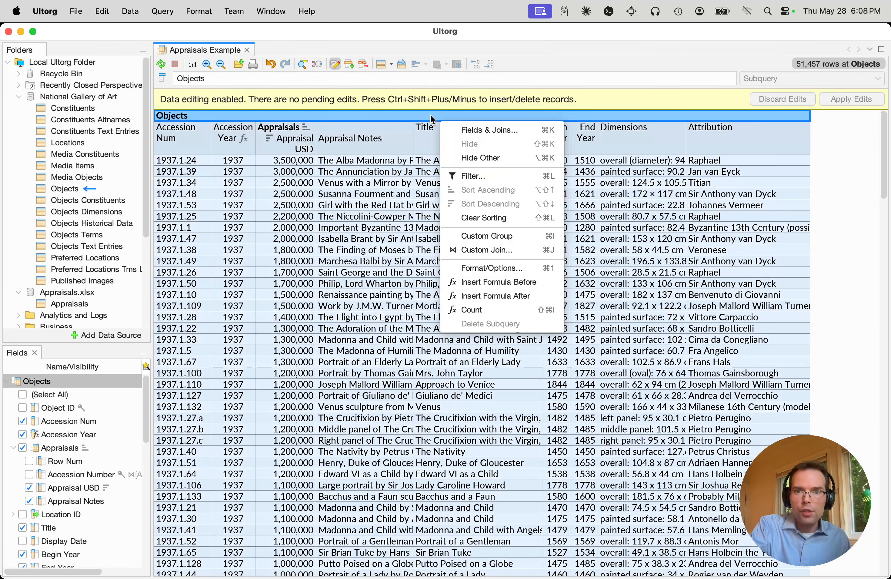
click(480, 131)
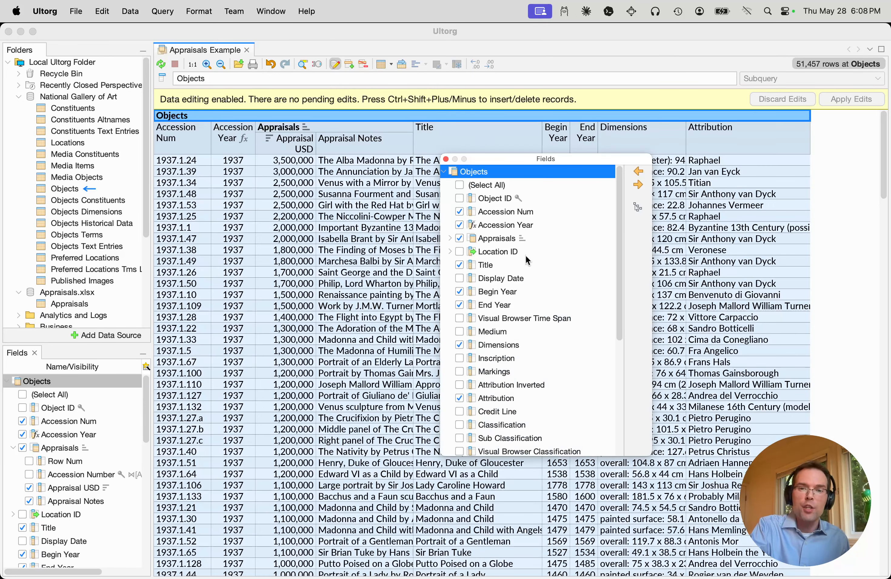
scroll(525, 254, down, 5)
drag(526, 162, 547, 214)
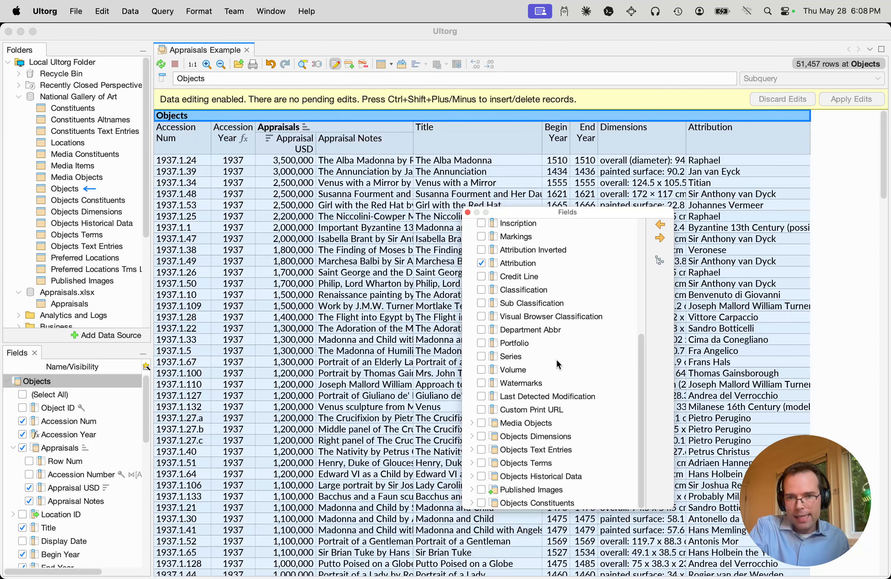
click(542, 451)
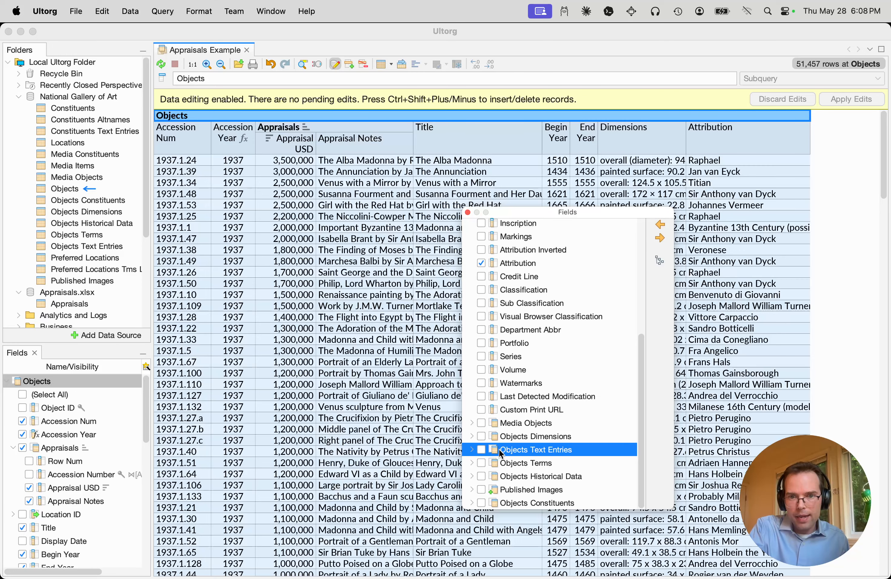
click(483, 450)
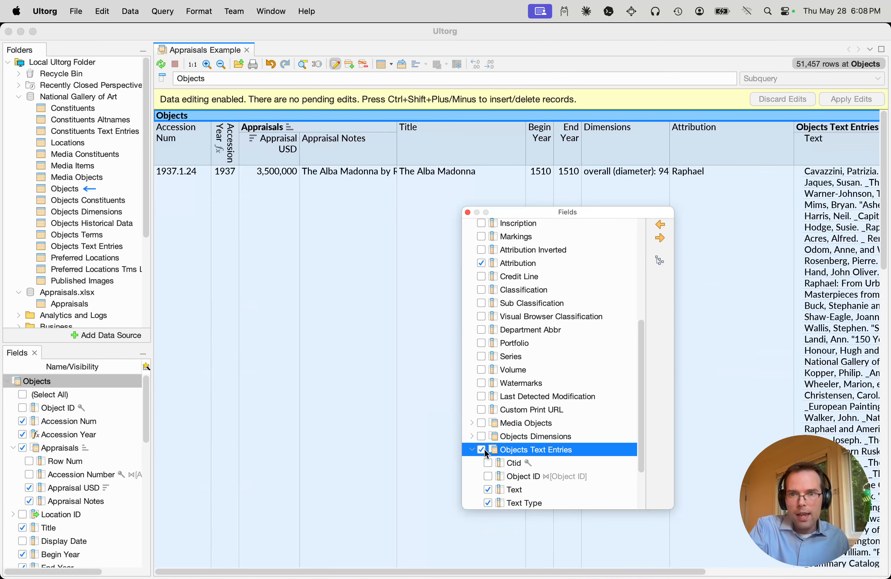
click(704, 245)
scroll(703, 244, right, 5)
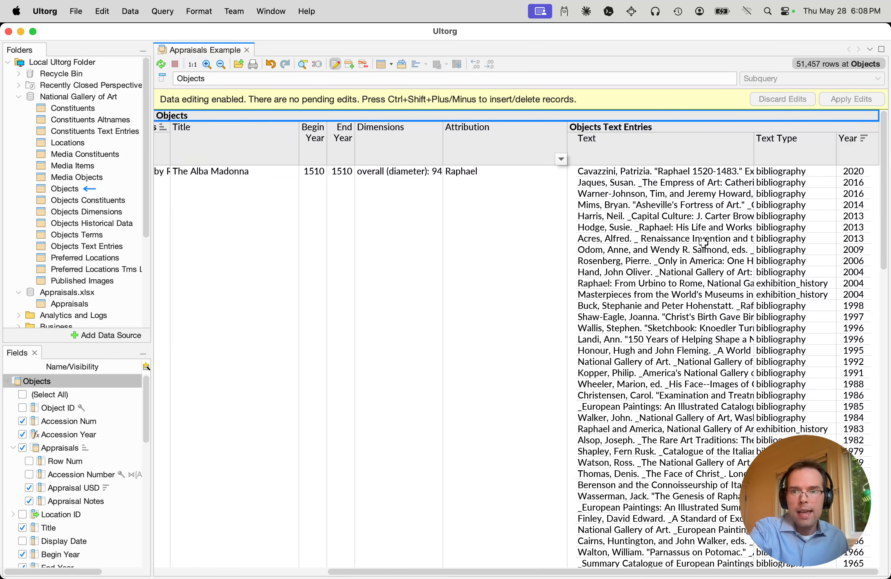
scroll(703, 243, down, 5)
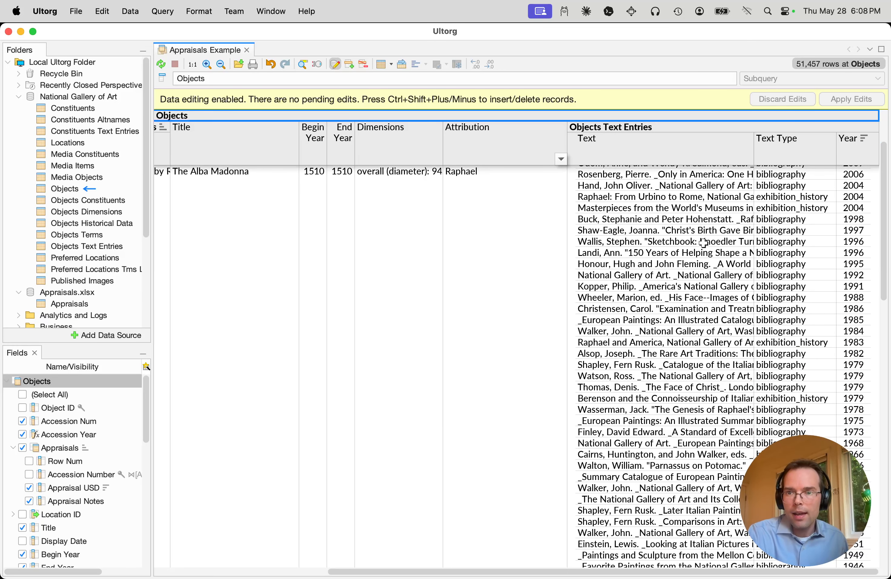
click(710, 227)
scroll(846, 227, up, 5)
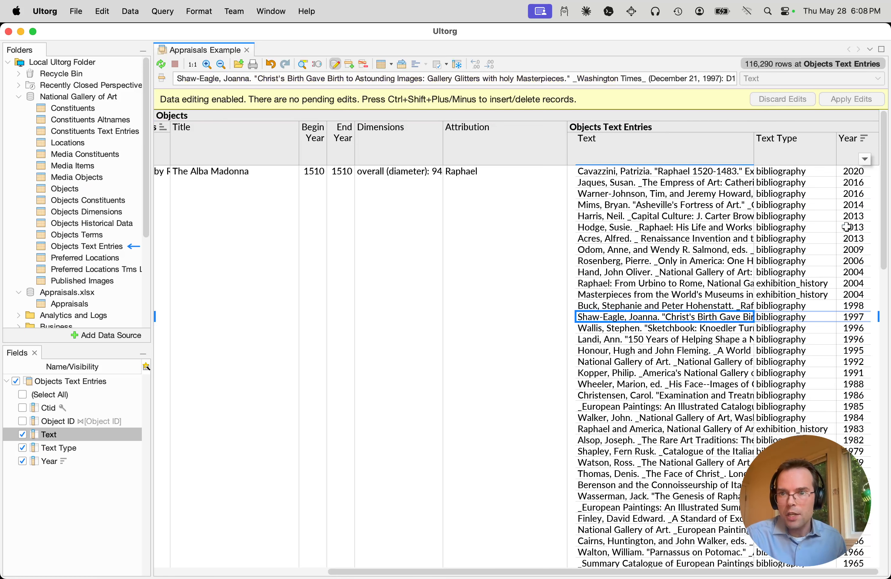
Clear the sorting on Year in Objects Text Entries and sort Year in descending order again
right_click(848, 227)
click(836, 337)
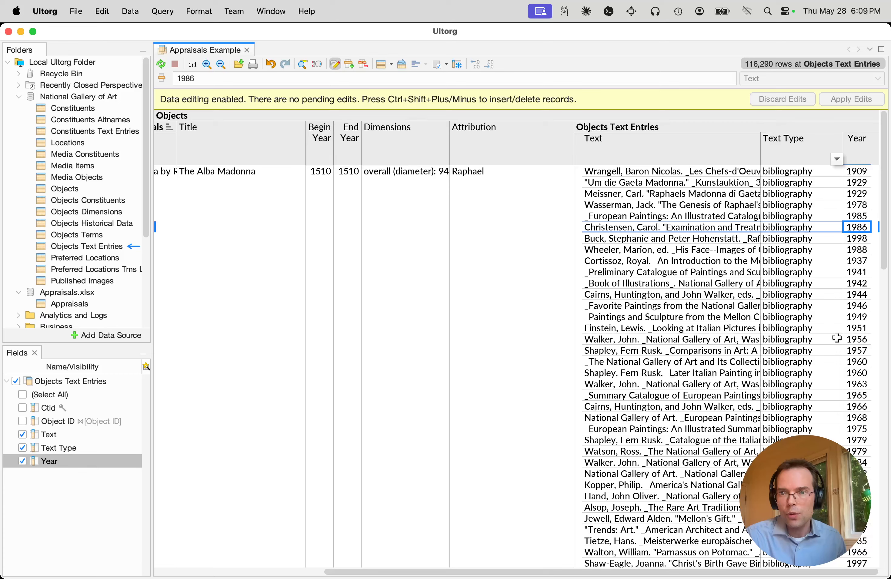
right_click(857, 227)
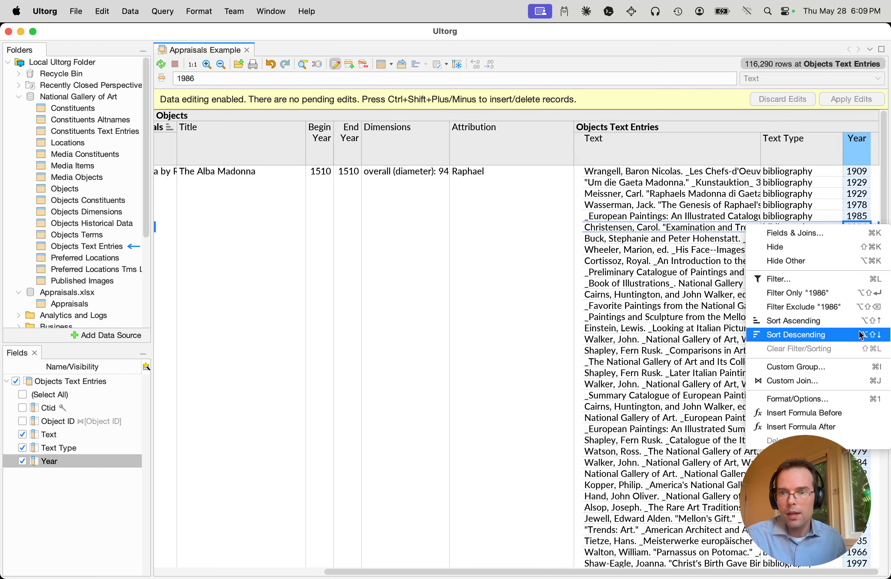
click(853, 335)
Examine the texts, text types and years in Objects Text Entries across the highest-appraised artworks
click(688, 170)
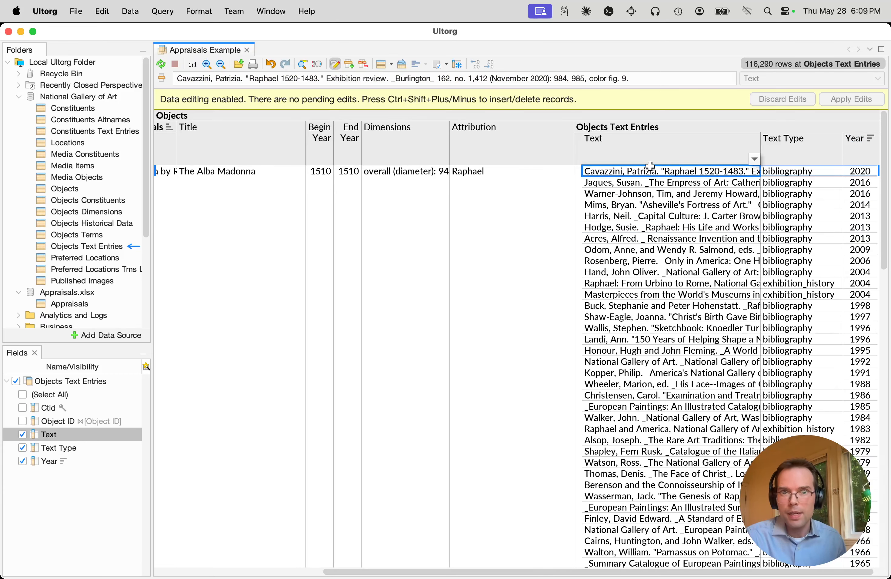
scroll(675, 237, down, 10)
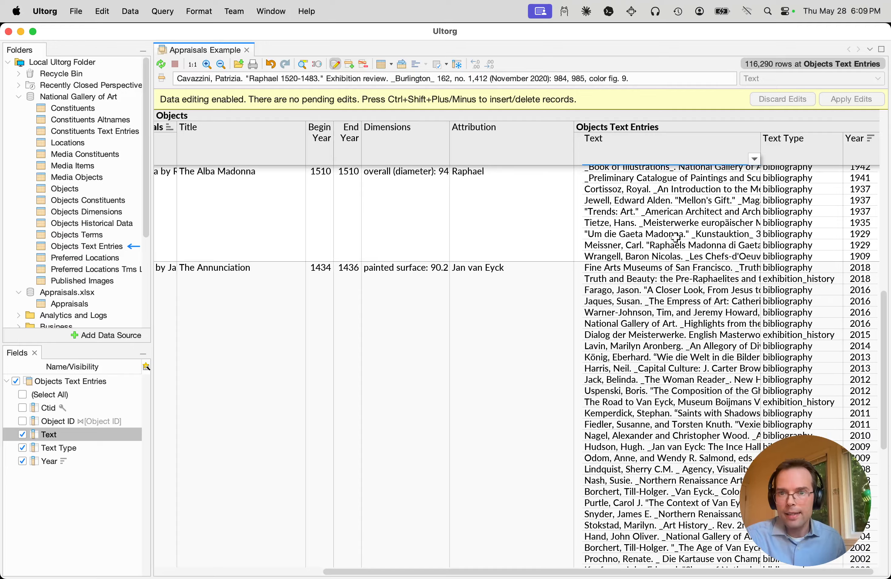
click(669, 265)
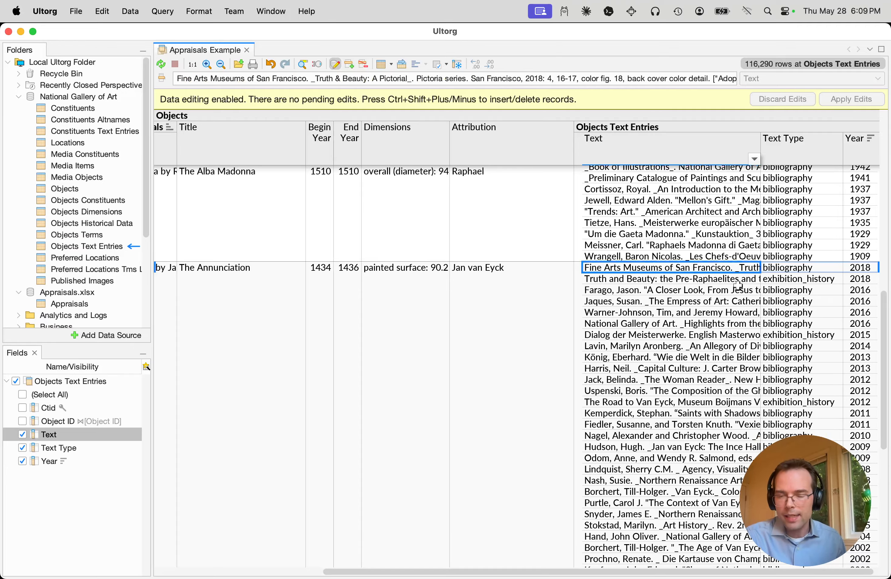
click(775, 290)
click(785, 343)
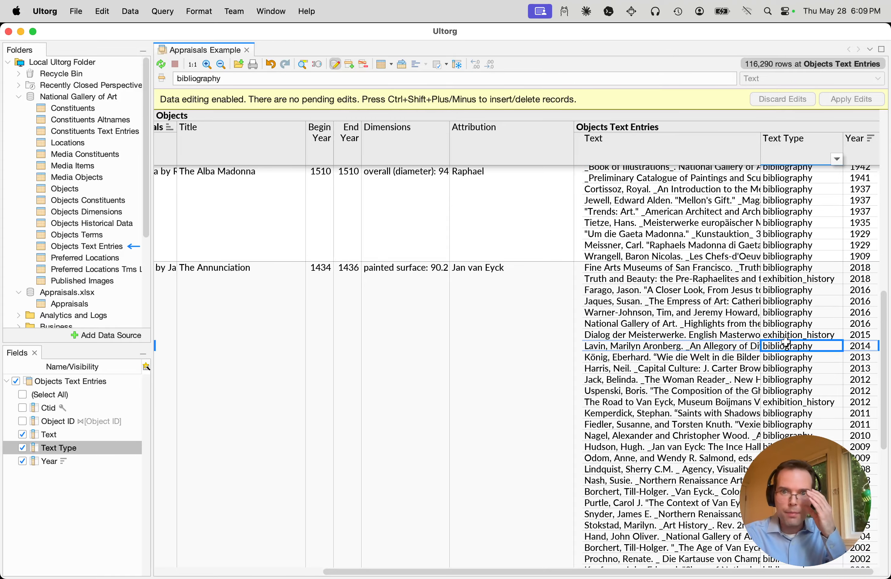
scroll(785, 342, down, 8)
scroll(785, 342, down, 20)
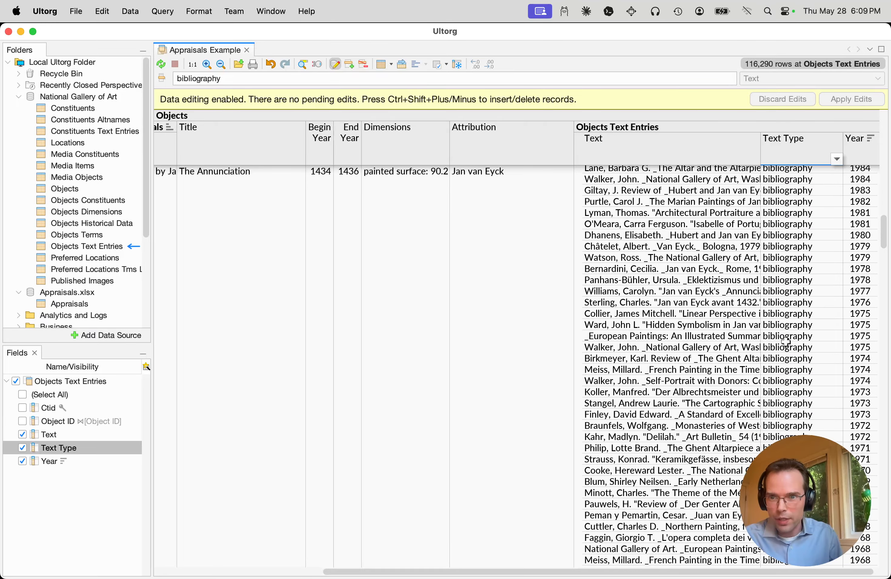
scroll(785, 340, down, 20)
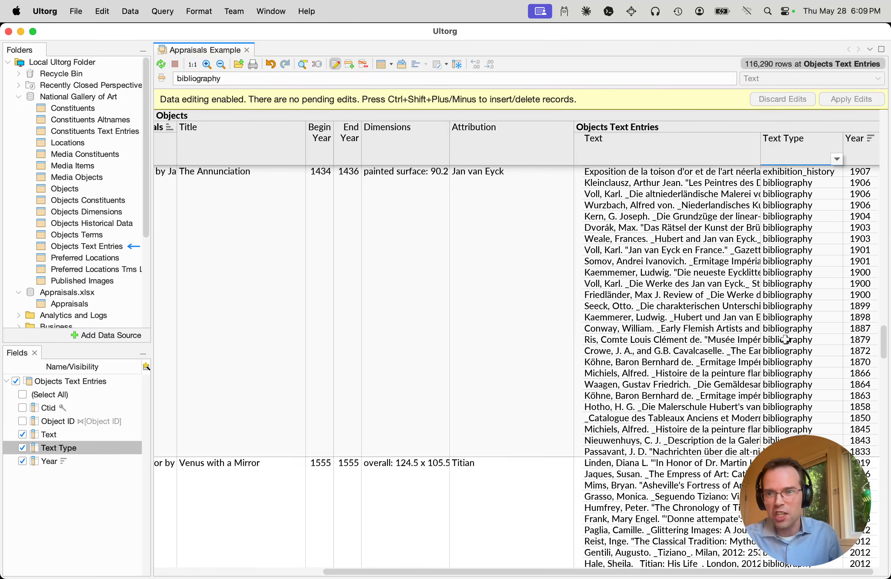
scroll(785, 340, down, 8)
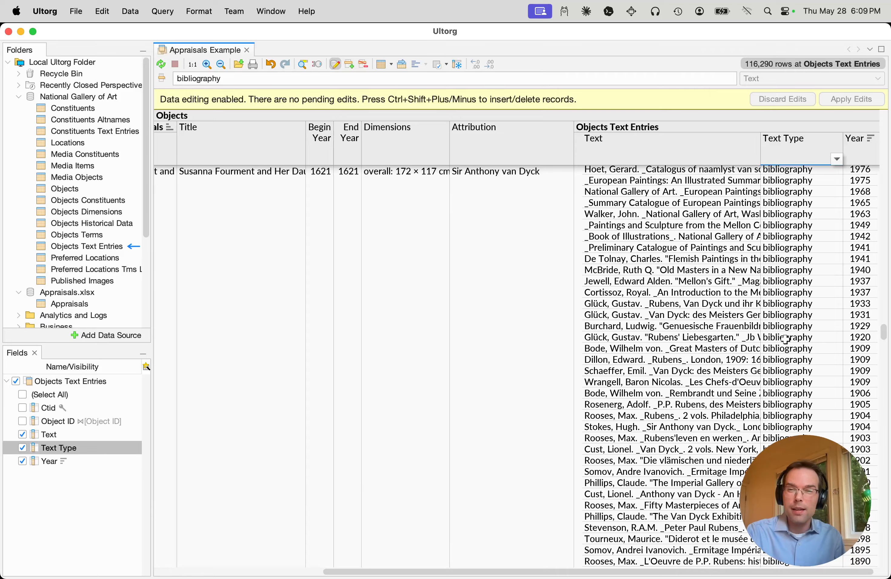
scroll(785, 340, up, 9)
scroll(785, 339, down, 9)
scroll(786, 340, down, 15)
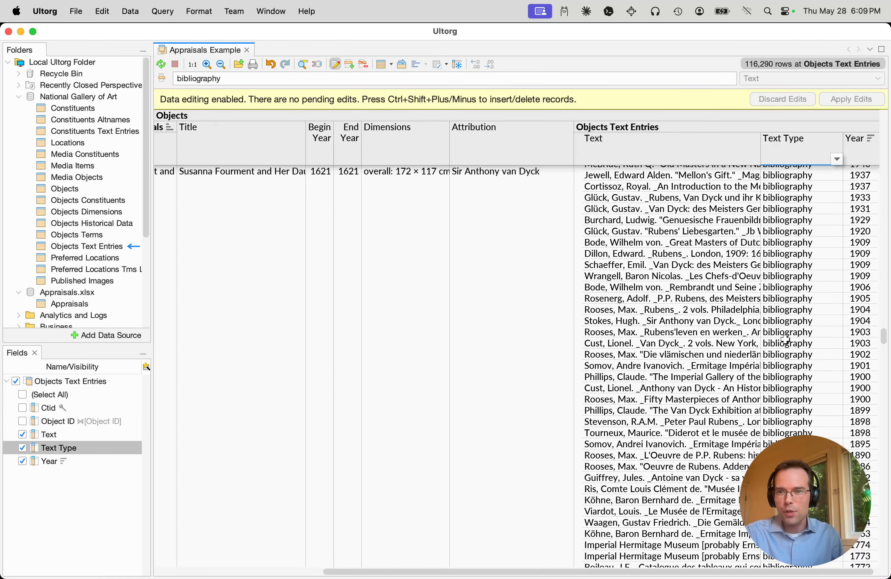
Try excluding "bibliography" from Text Type in Objects Text Entries, look through the remaining entries, and clear the filter
right_click(798, 363)
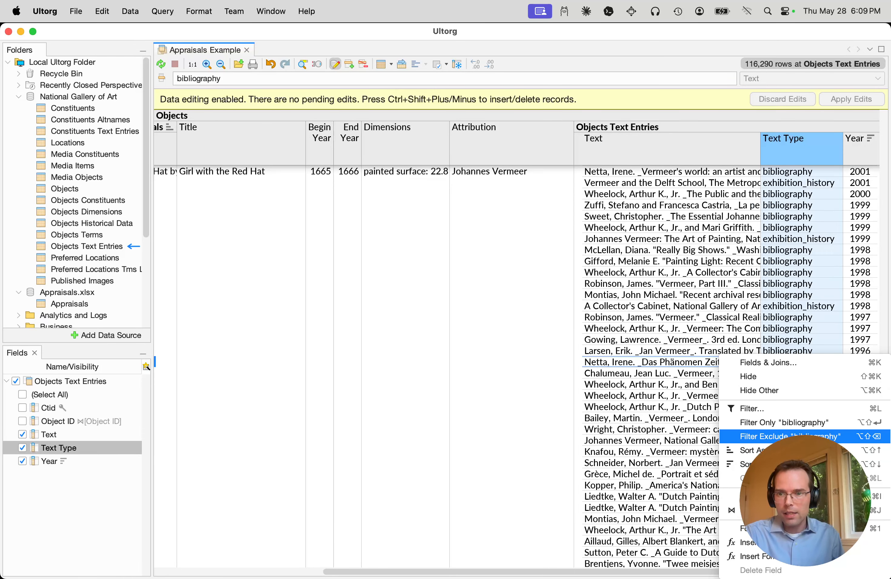
click(789, 436)
scroll(791, 345, down, 20)
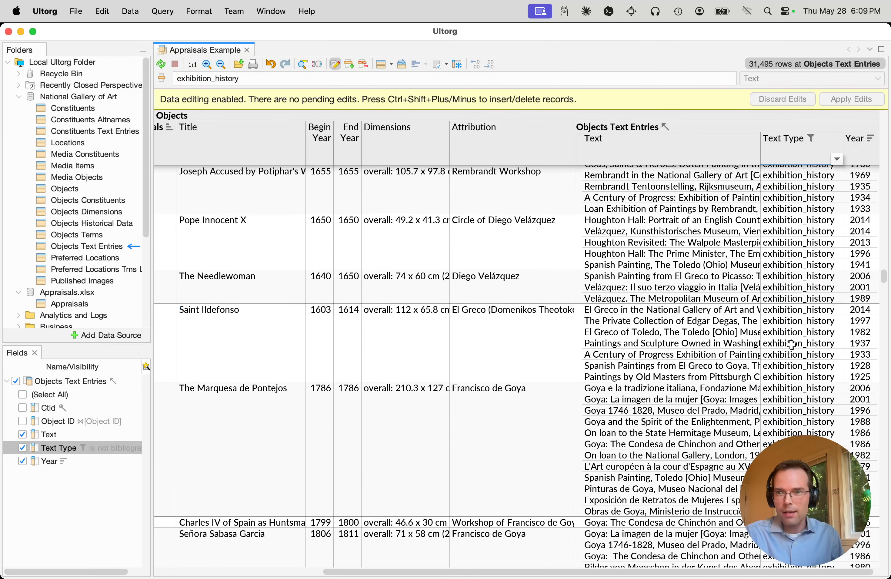
scroll(791, 344, down, 15)
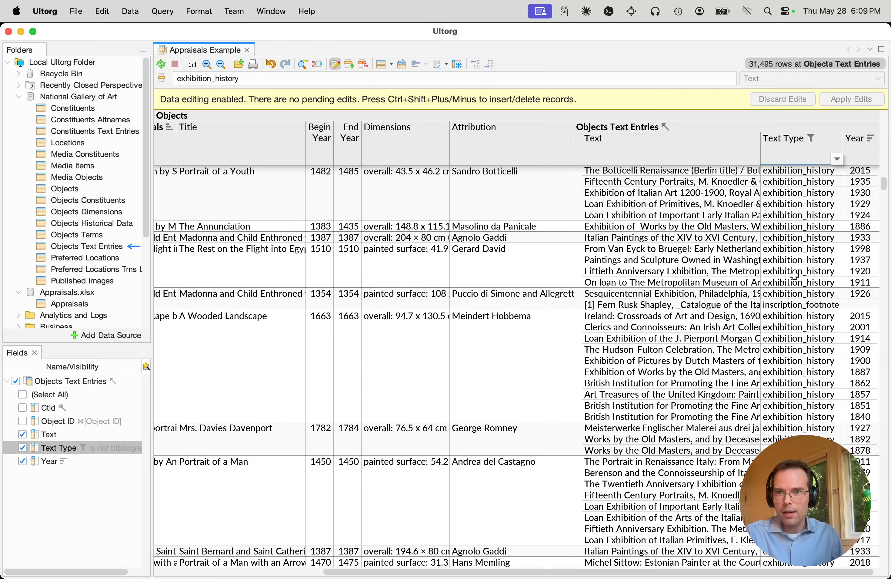
right_click(793, 178)
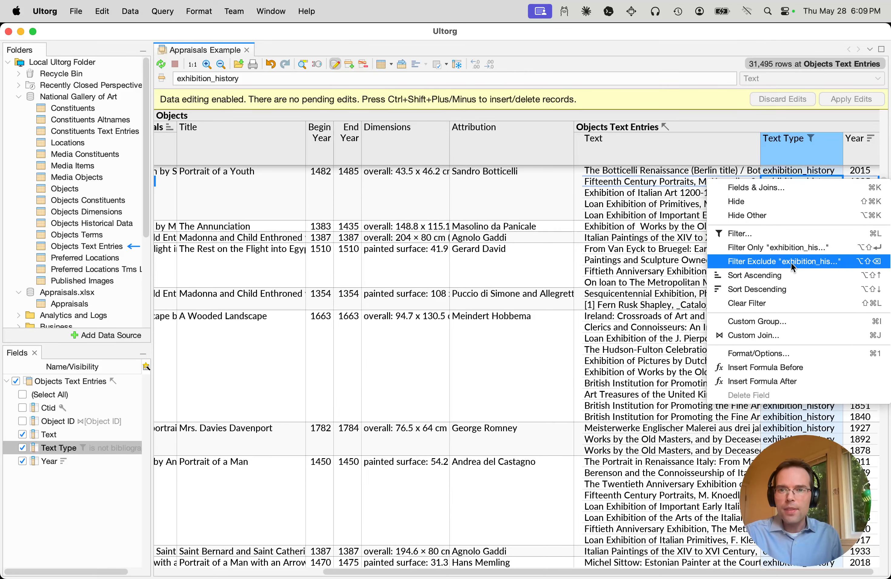
click(792, 302)
click(477, 246)
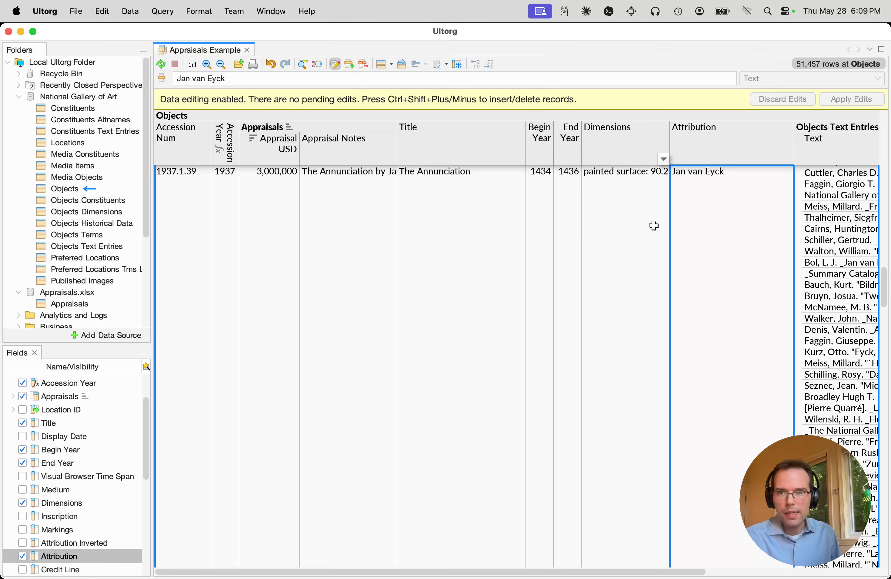
click(388, 274)
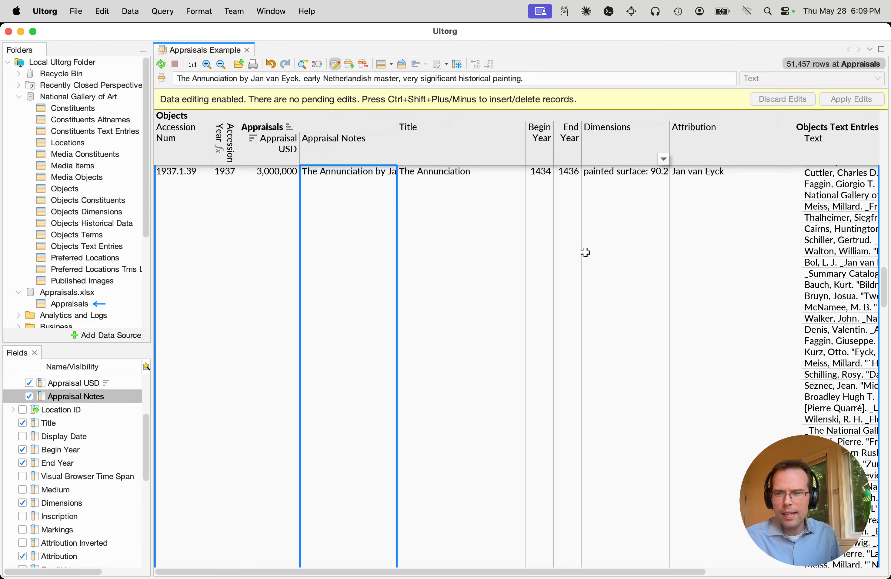
click(662, 275)
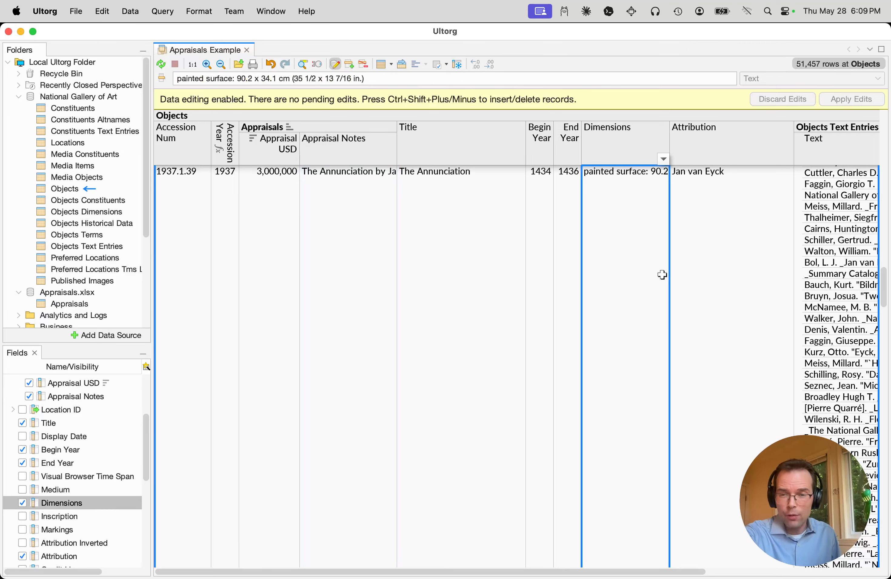
Show the related Objects Dimensions with their type, value and unit name in the Objects table
scroll(662, 275, right, 6)
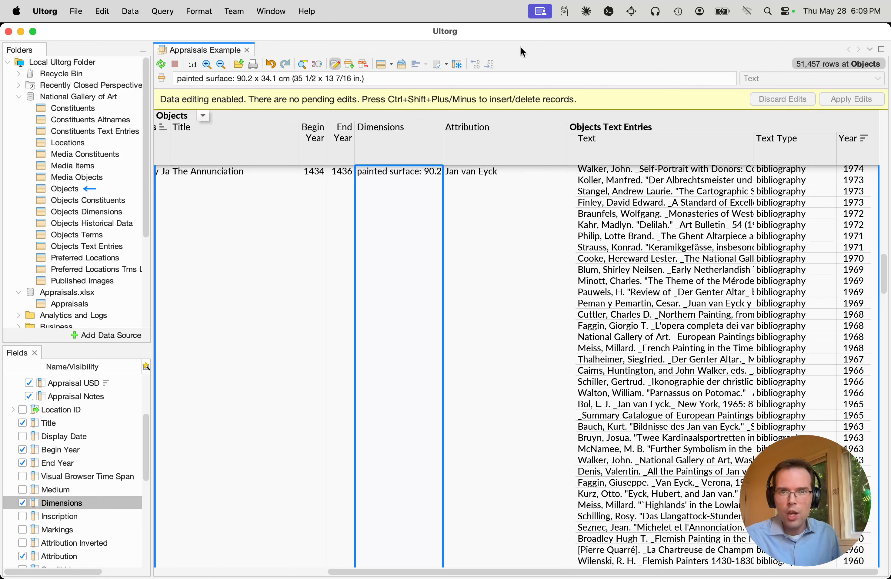
right_click(519, 138)
click(534, 140)
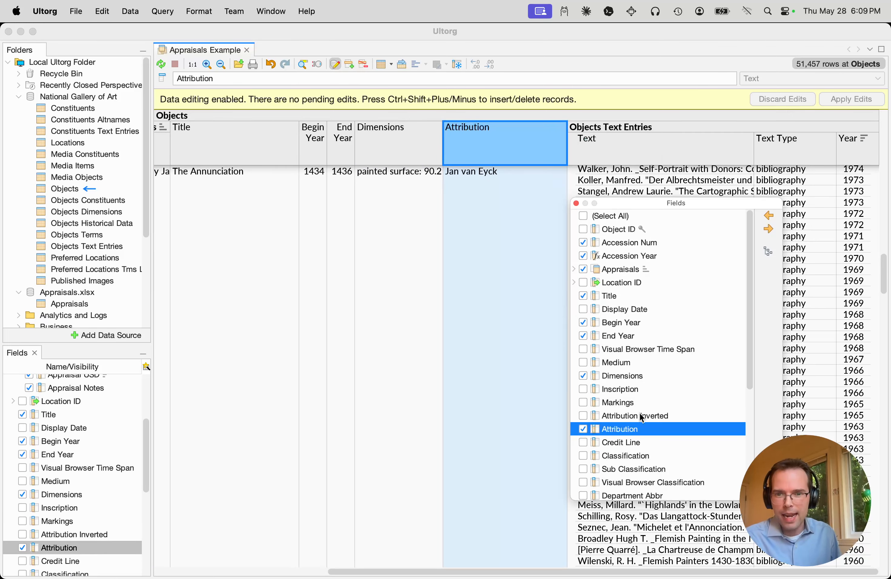
scroll(642, 418, down, 5)
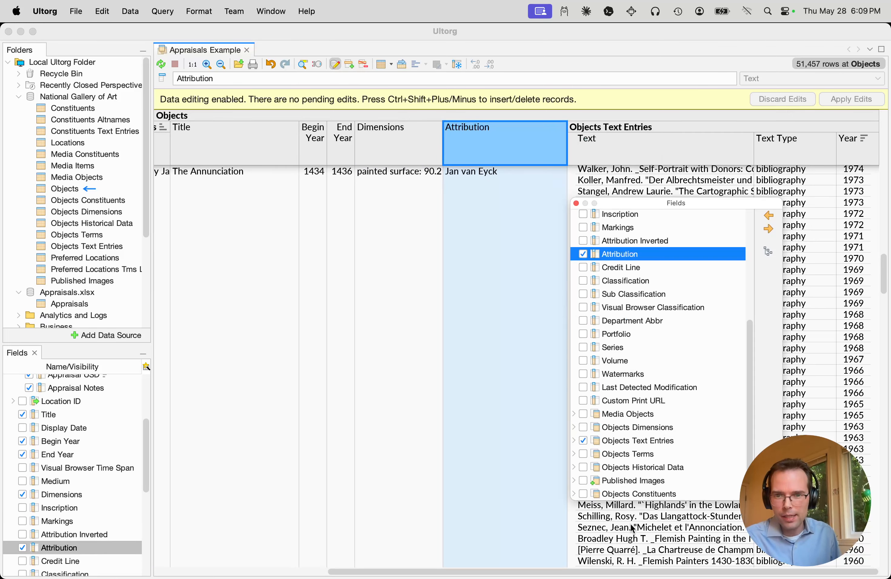
click(583, 429)
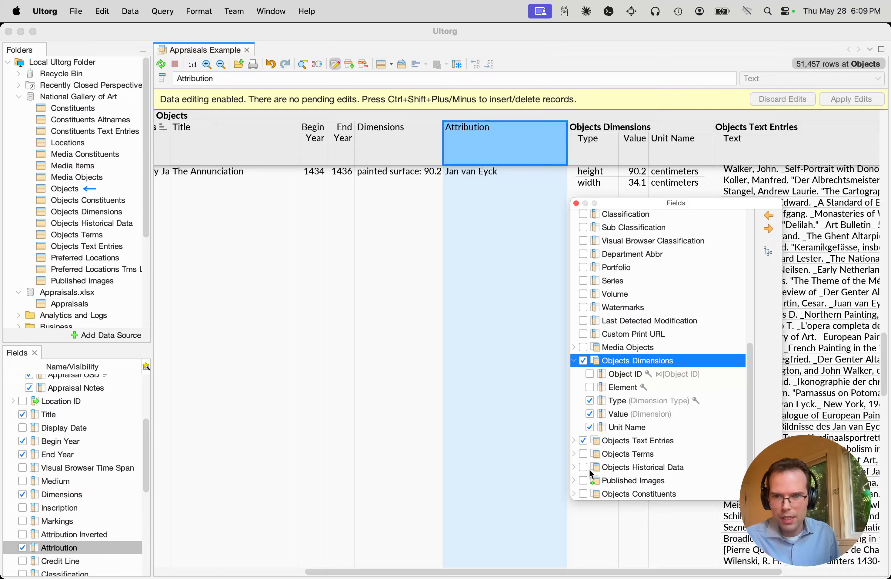
Show the related Objects Terms with their term type and term in the Objects table
click(584, 456)
click(501, 268)
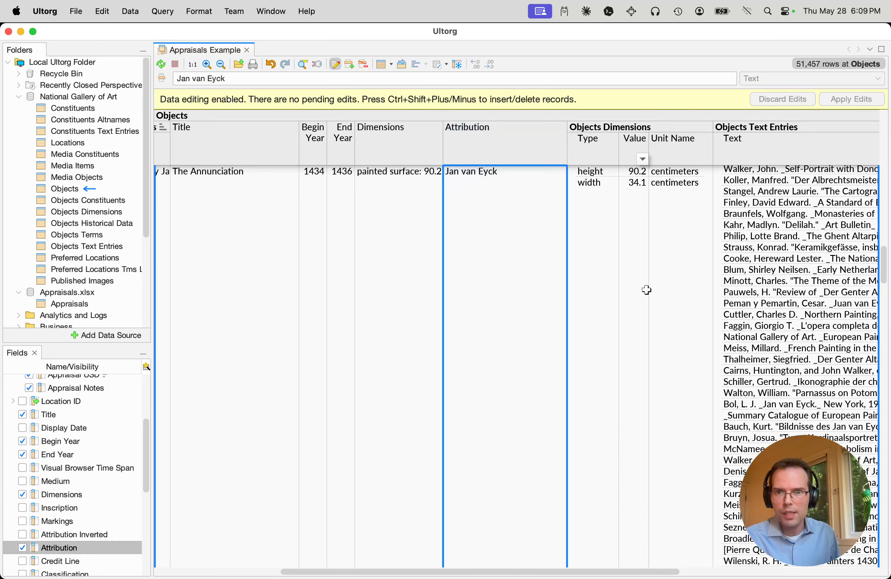
click(741, 290)
key(Right)
key(Right)
key(Right)
key(Right)
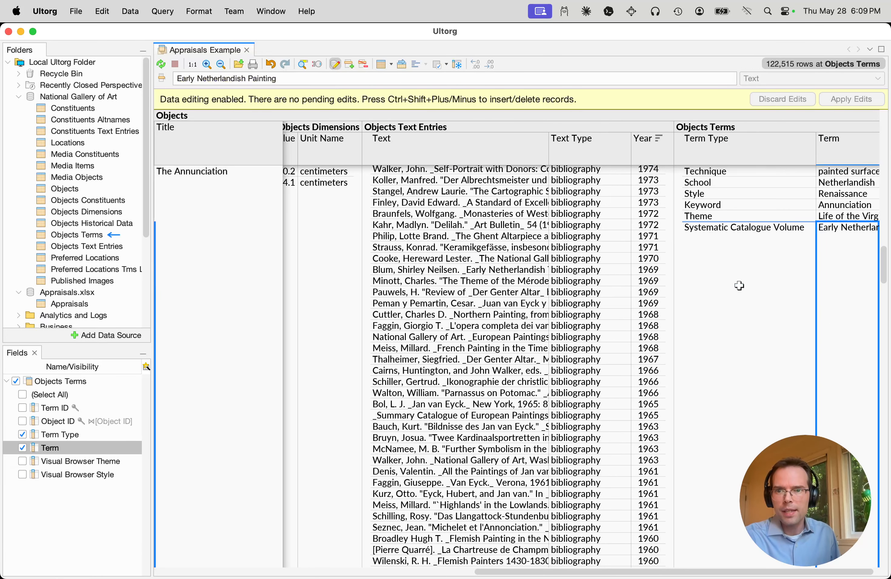
Examine the term types and terms listed under Objects Terms for several of the appraised artworks
scroll(696, 175, up, 10)
click(735, 182)
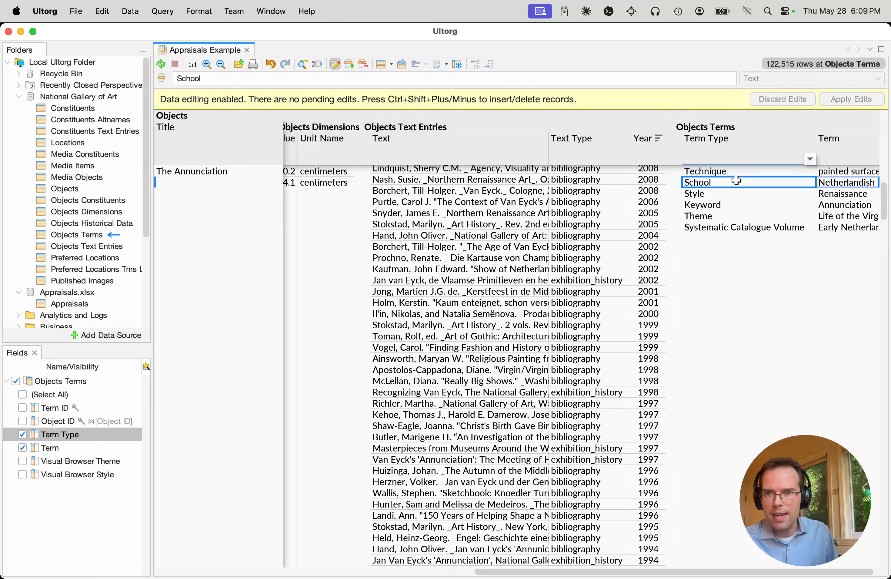
scroll(734, 187, down, 15)
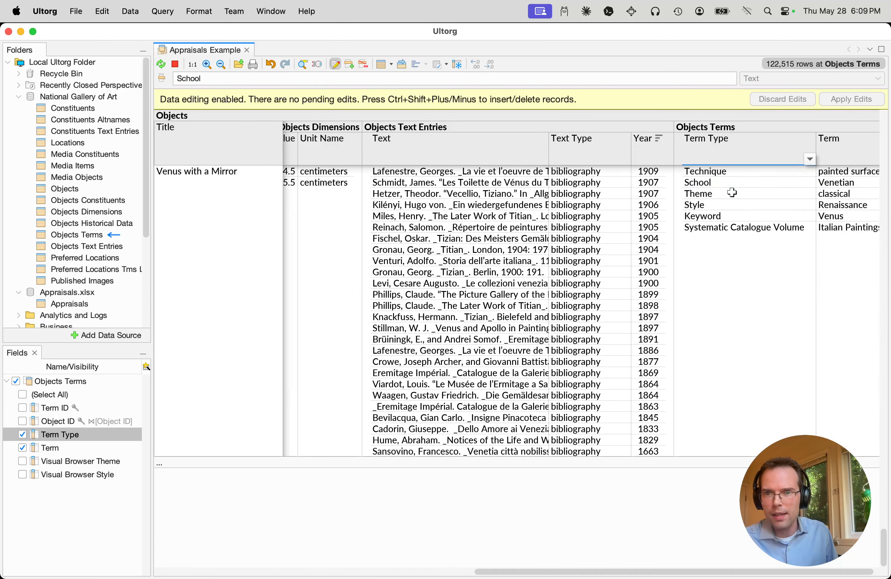
scroll(732, 194, down, 10)
click(832, 181)
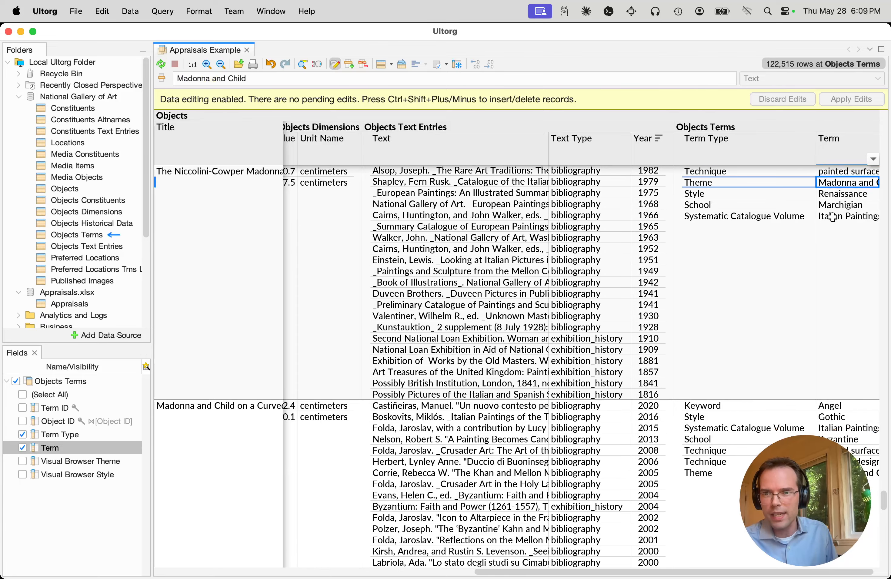
scroll(821, 302, down, 5)
scroll(818, 302, down, 10)
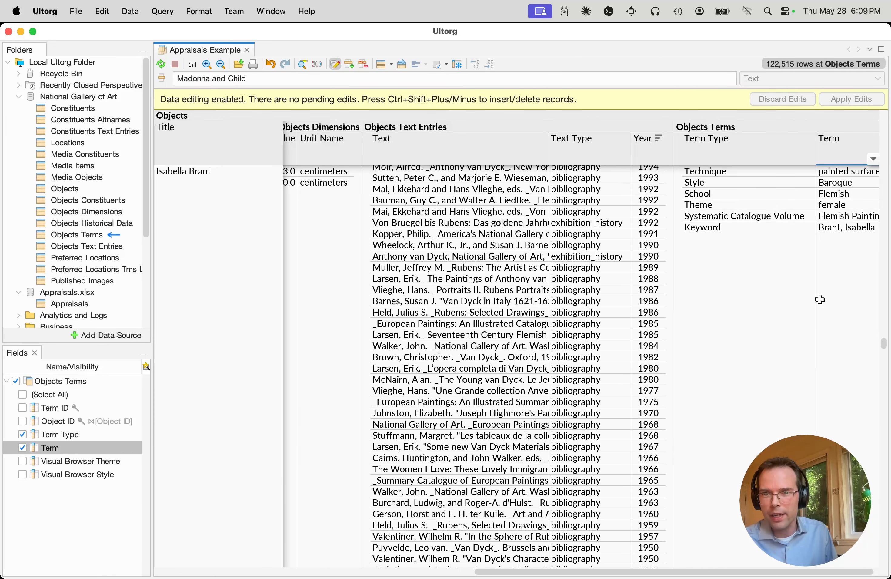
click(777, 201)
Filter Appraisal USD to null values so that only artworks without an appraisal are listed
key(super+Left)
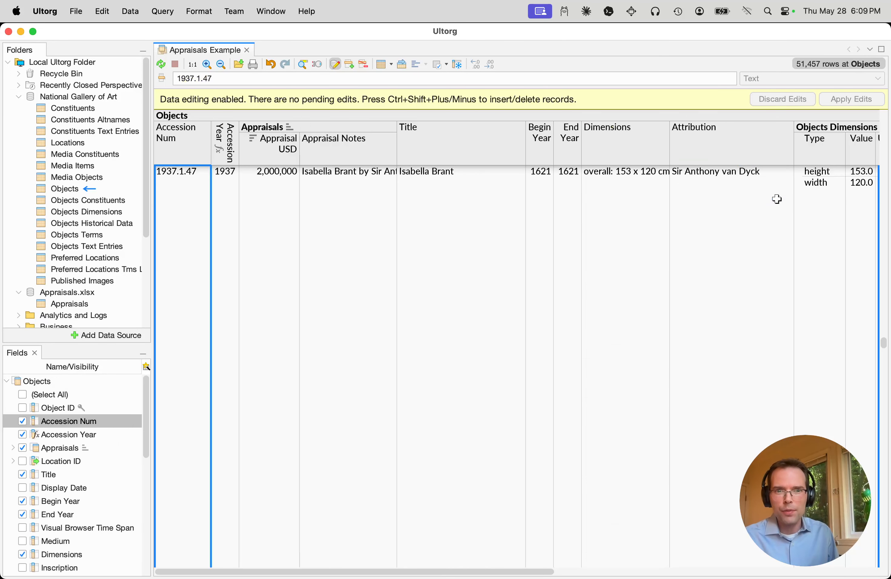
key(super+Down)
key(super+Down)
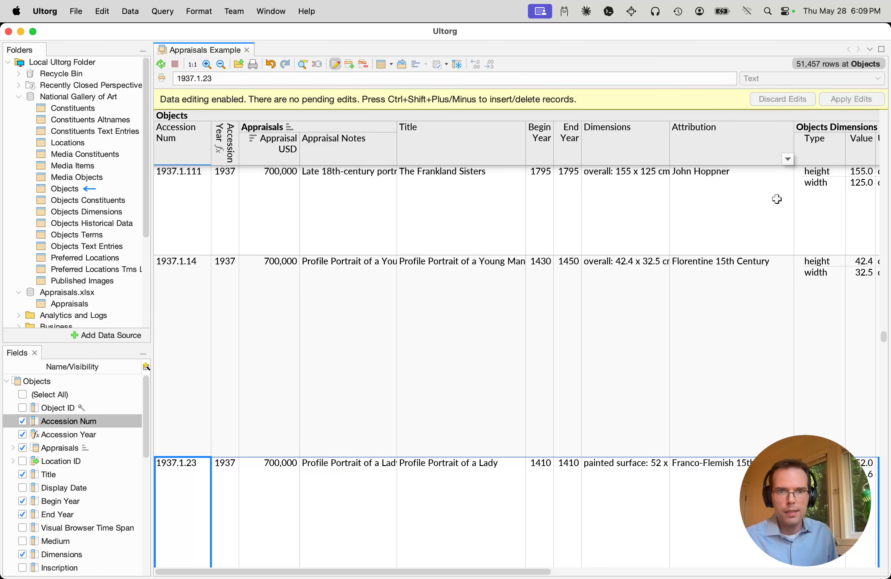
right_click(277, 309)
click(319, 365)
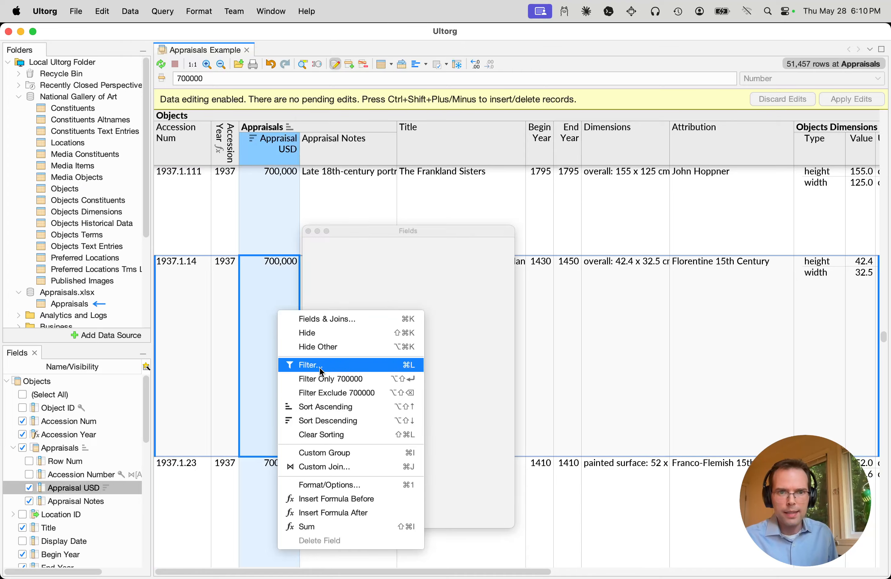
click(370, 273)
click(656, 288)
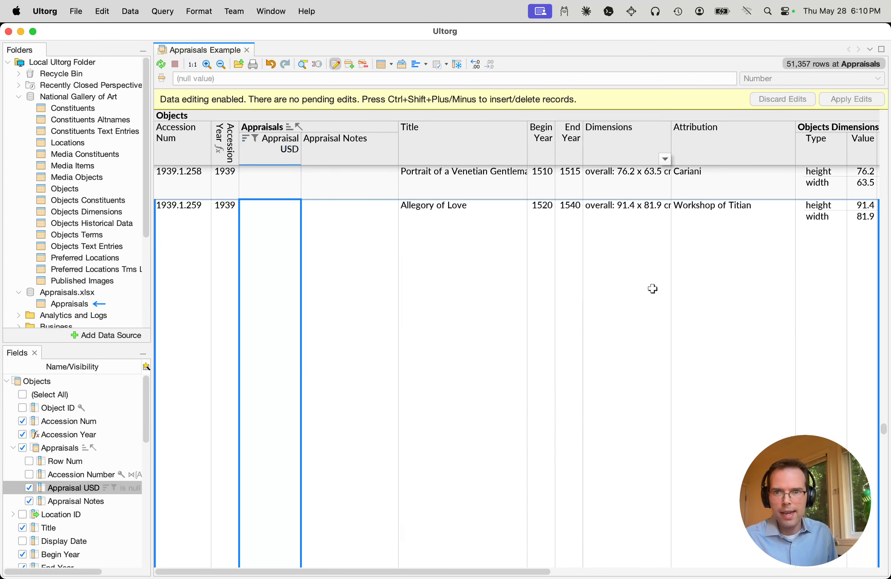
Run Fill with AI on Appraisal USD and Appraisal Notes for the unappraised artworks, keeping the existing column descriptions and the gpt-4.1-mini model
scroll(654, 286, down, 10)
click(650, 284)
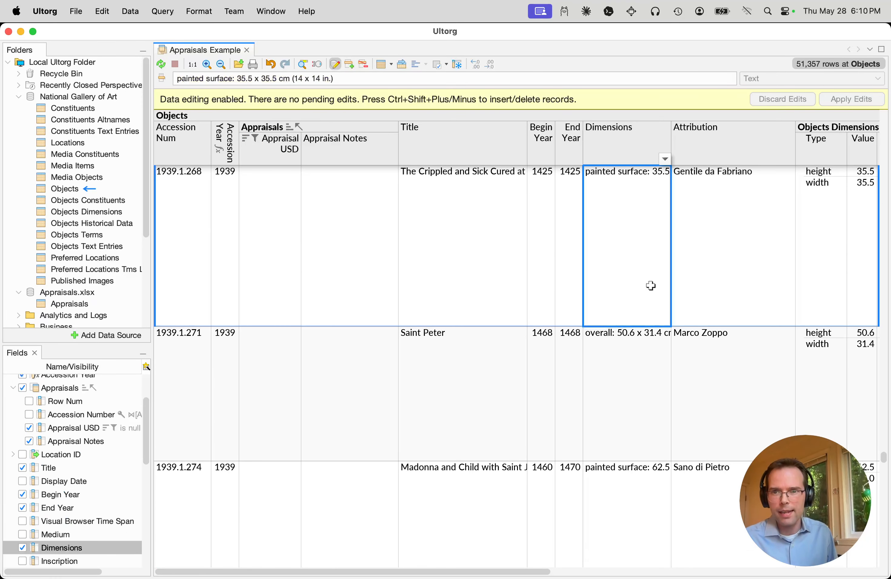
key(super+Down)
key(super+Up)
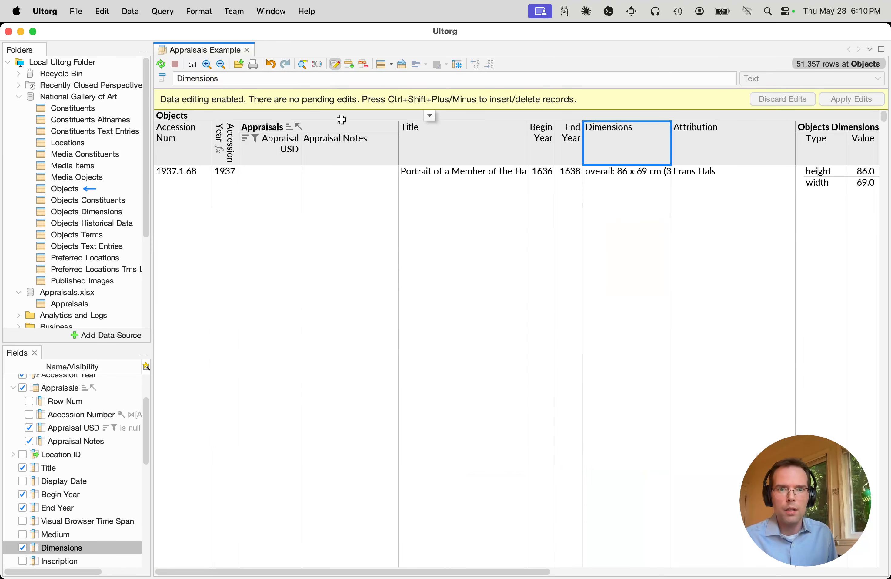
drag(257, 150, 325, 149)
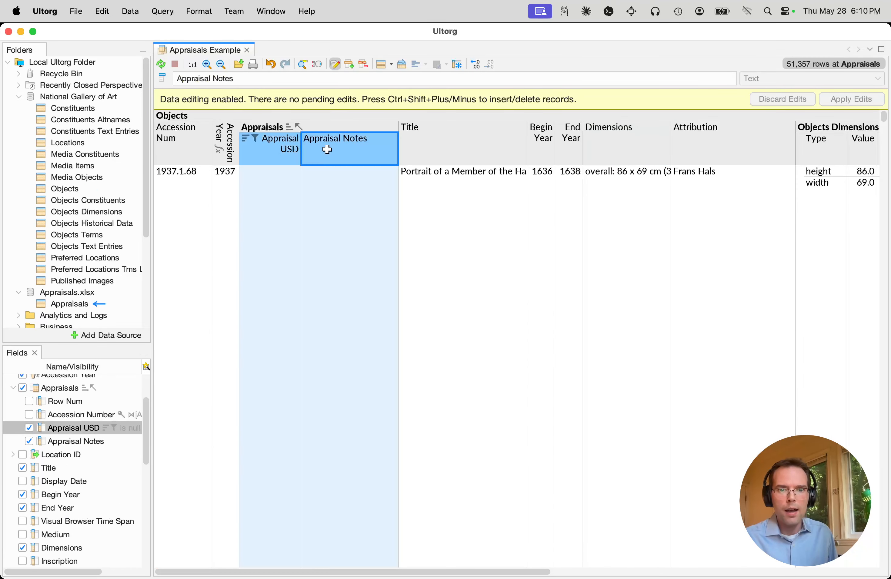
click(113, 13)
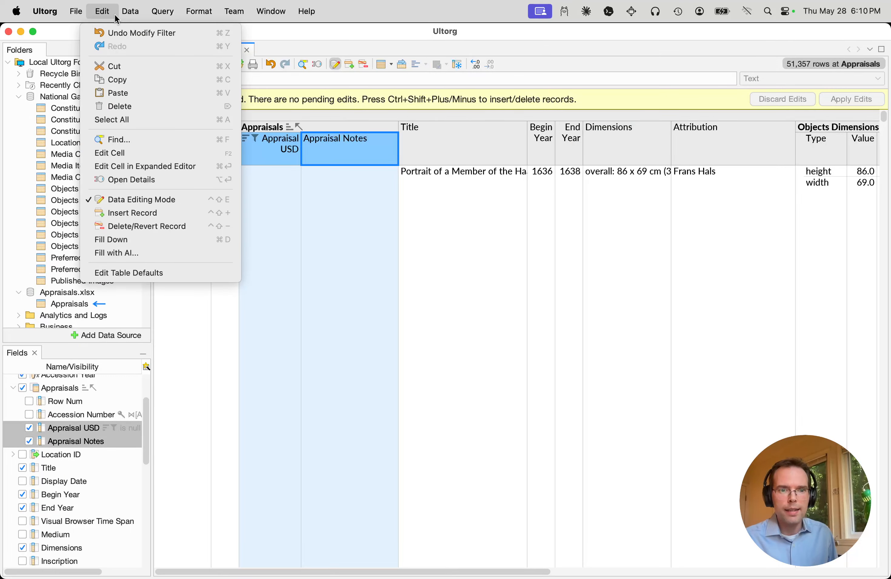
click(152, 255)
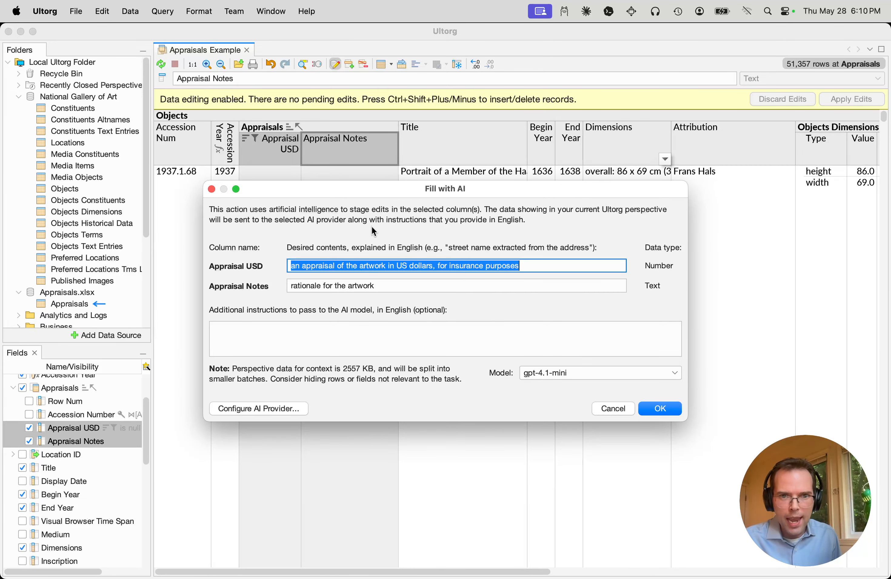
drag(377, 181, 508, 303)
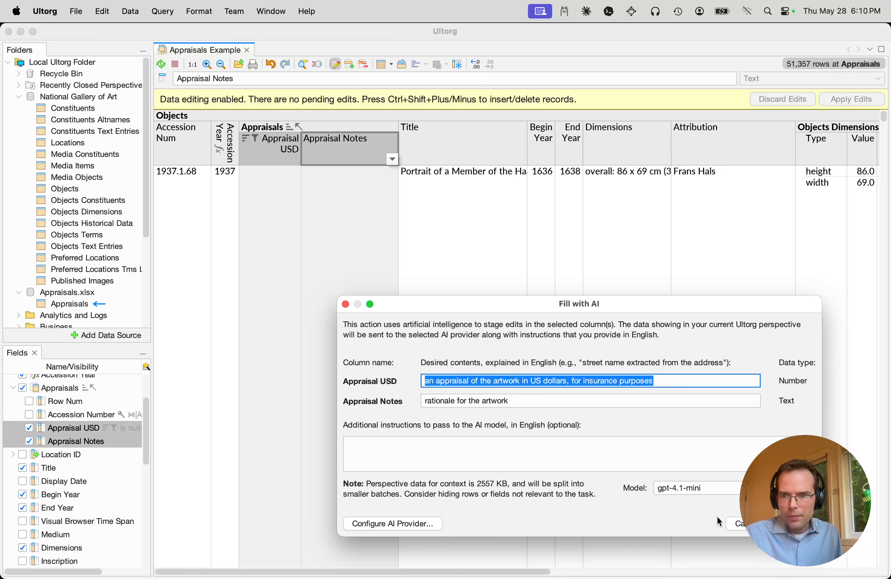
click(795, 524)
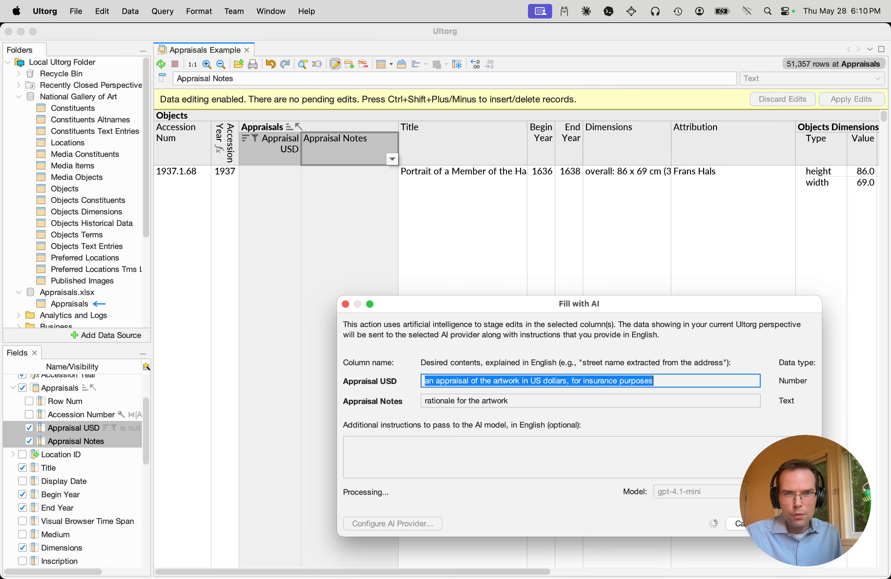
Widen the Appraisal Notes column and set the table layout to wrap long values
click(475, 230)
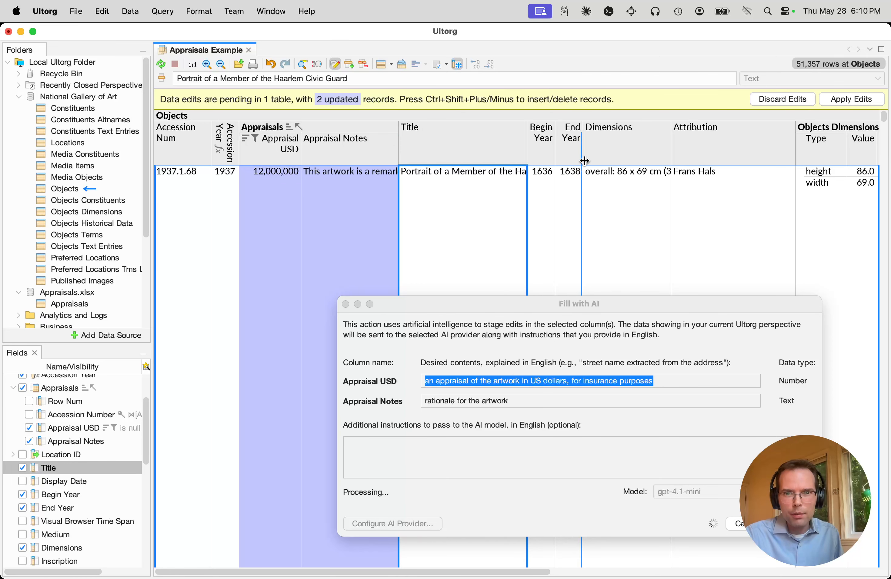
click(442, 217)
click(391, 64)
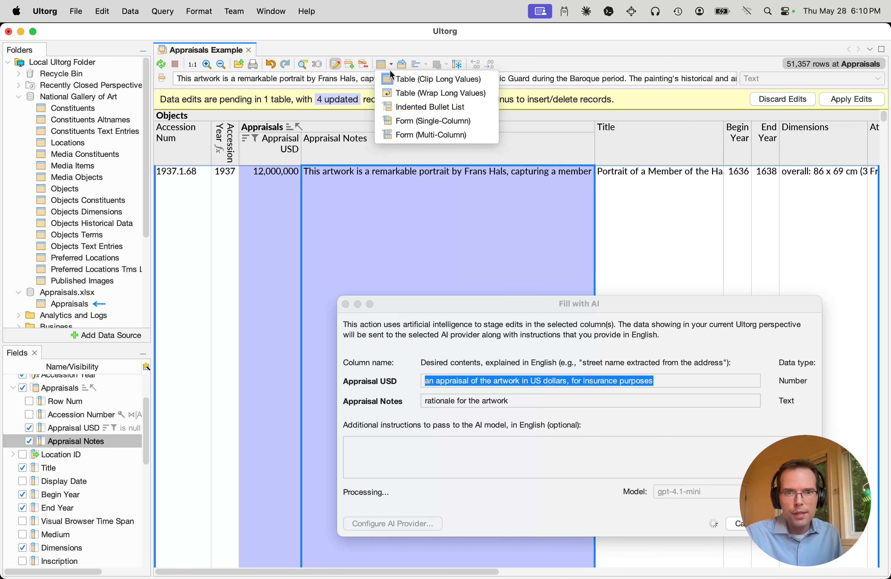
click(400, 93)
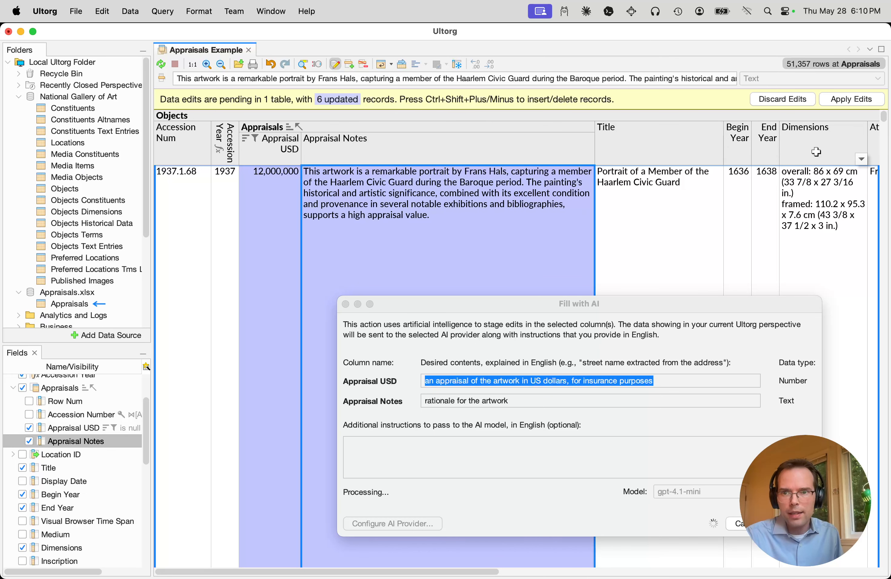
Hide all Objects fields other than those from Accession Num through Dimensions
drag(815, 152, 172, 165)
right_click(184, 152)
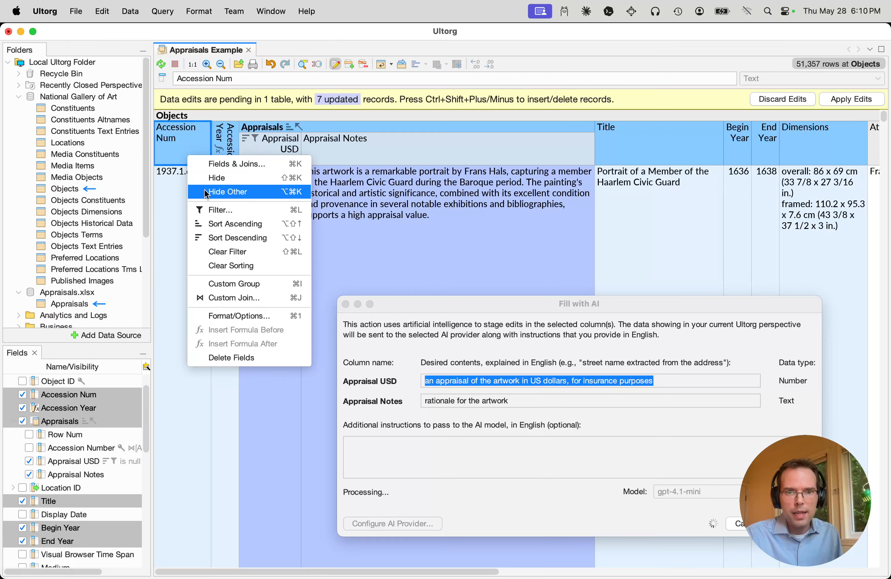
click(206, 192)
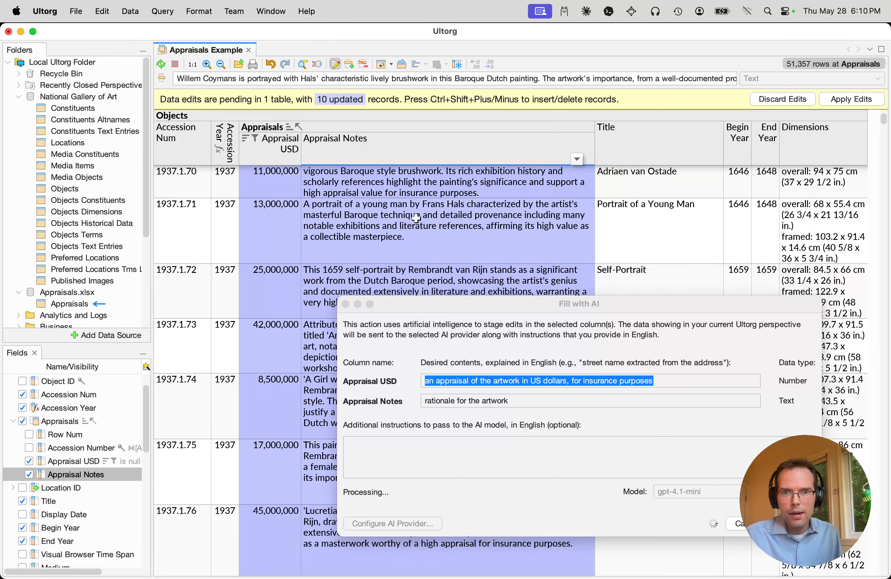
Find "provenance" in the table and look through the matches in the AI-written appraisal notes
drag(485, 318, 687, 360)
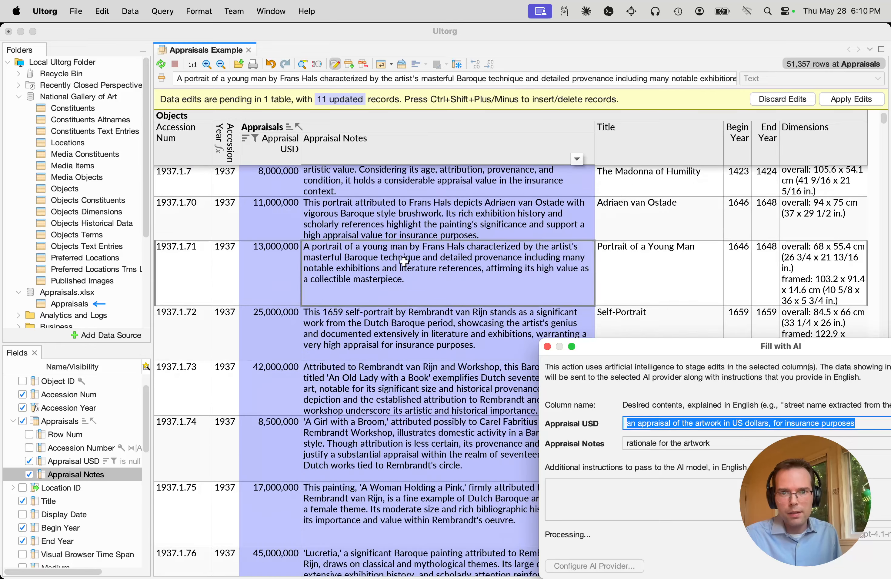
key(super+f)
text(pr)
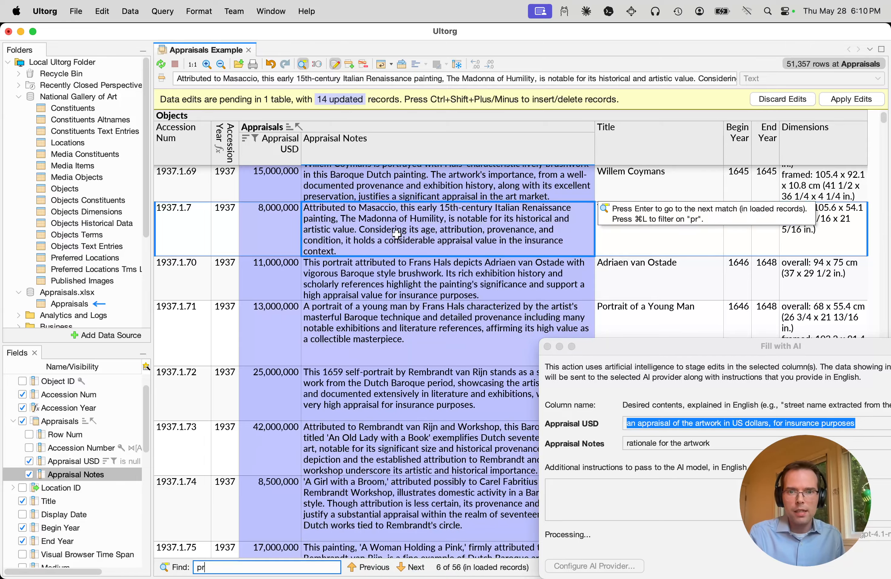
text(ovenance)
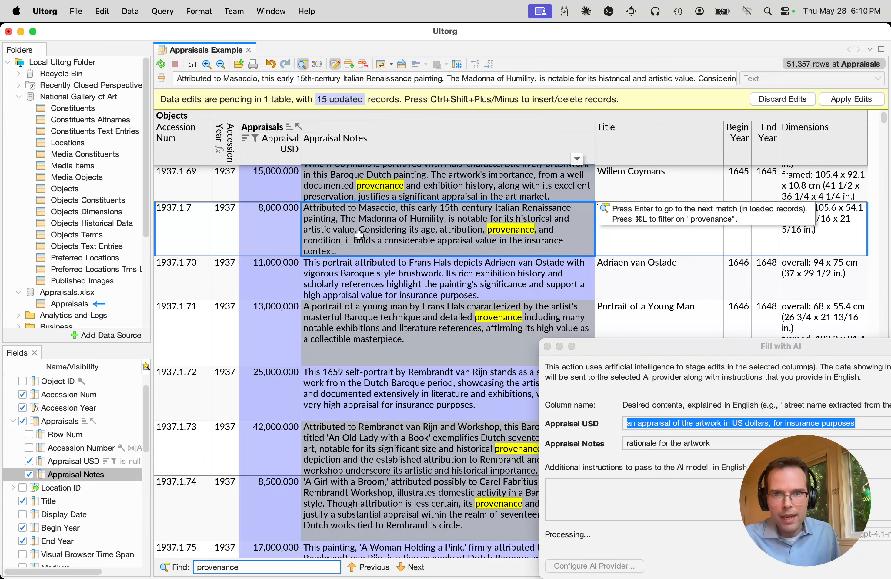
scroll(360, 235, up, 2)
scroll(359, 235, down, 15)
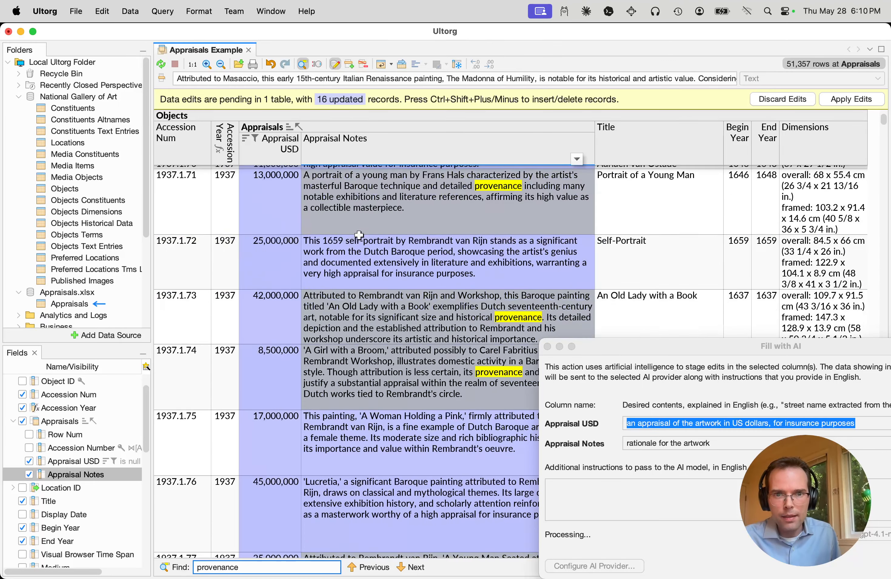
scroll(360, 236, down, 10)
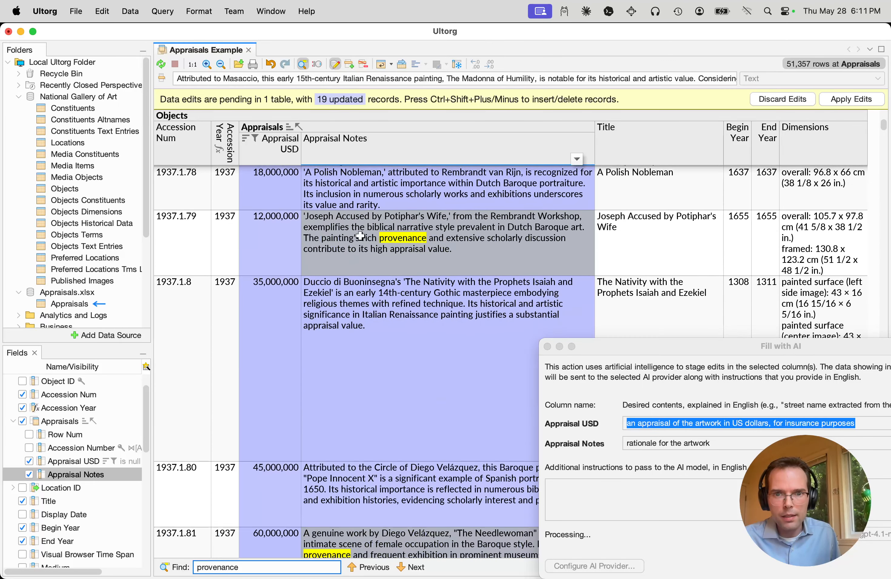
scroll(385, 222, down, 5)
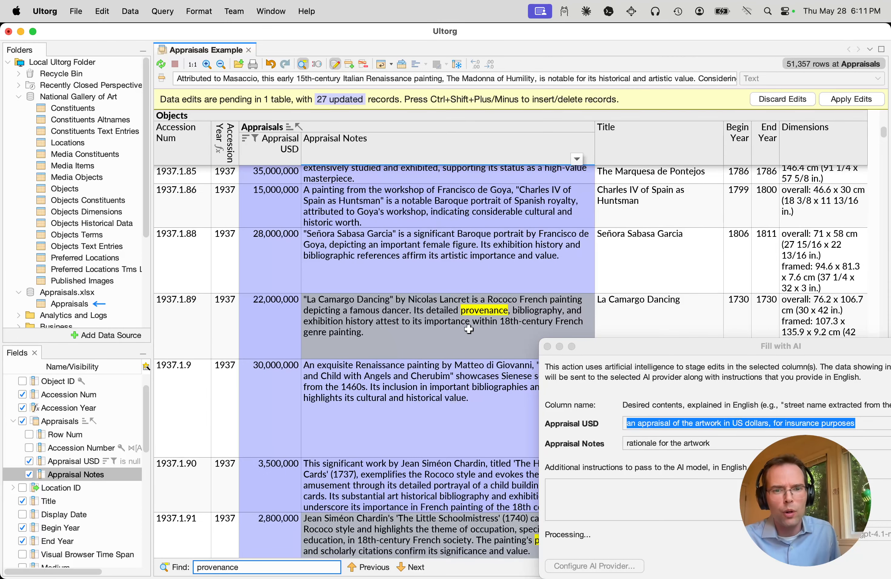
click(465, 346)
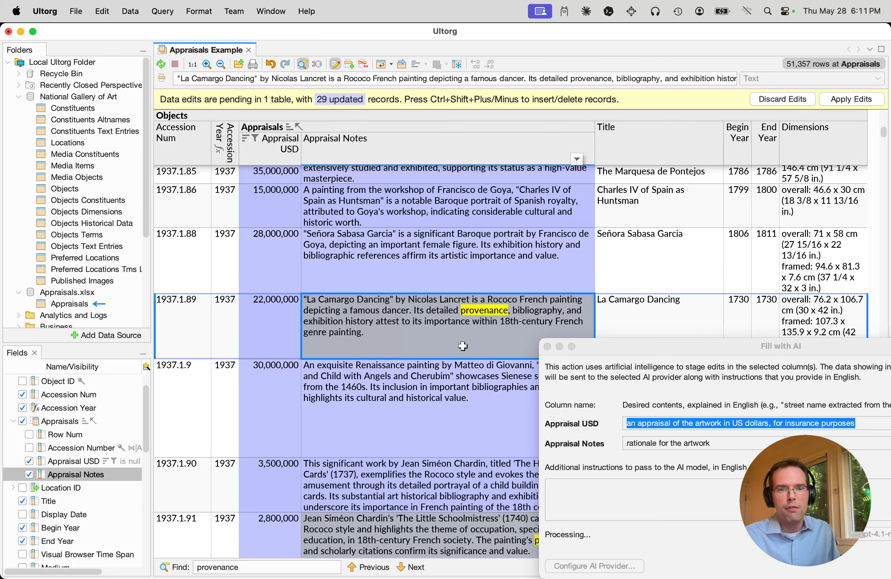
click(274, 326)
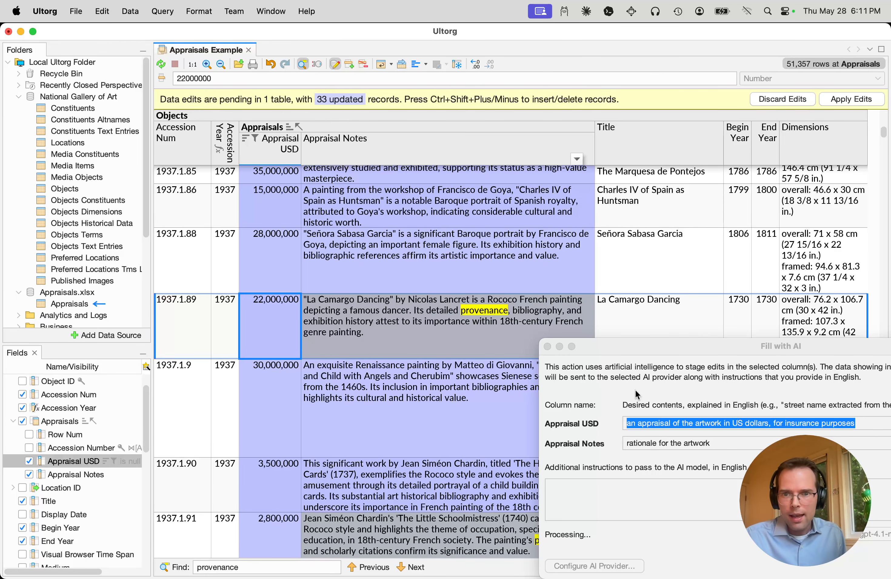
Examine the appraisals and notes that the AI fill is staging for the artworks with accession year 1939
drag(646, 353, 426, 198)
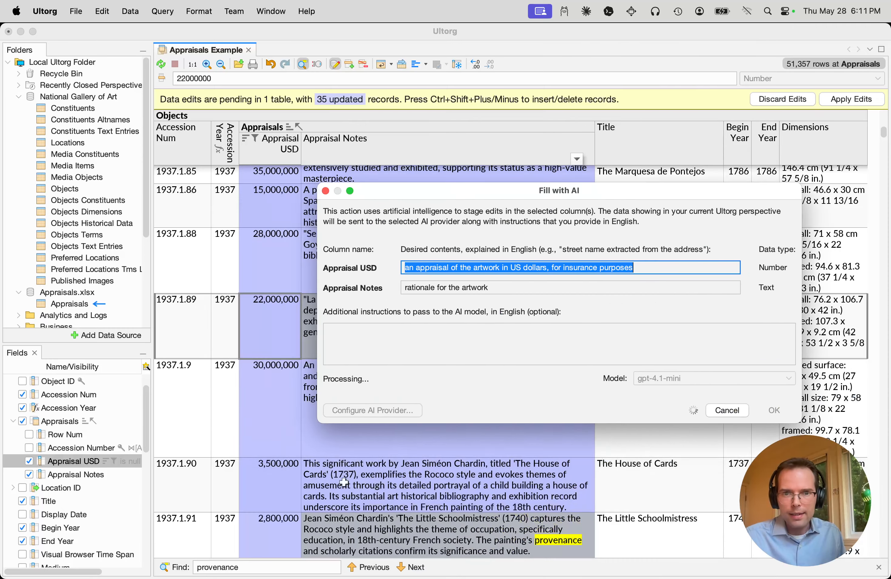
scroll(220, 423, down, 10)
scroll(219, 423, down, 5)
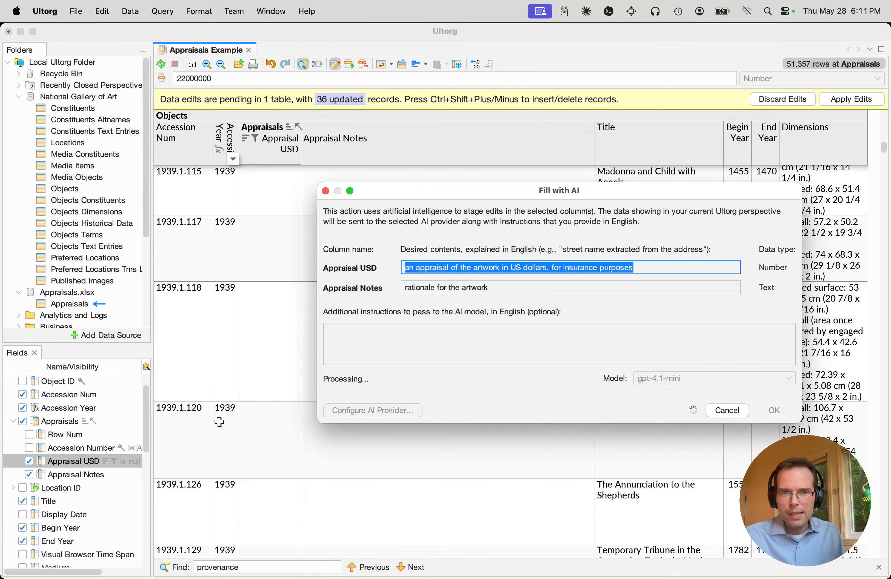
drag(469, 197, 528, 266)
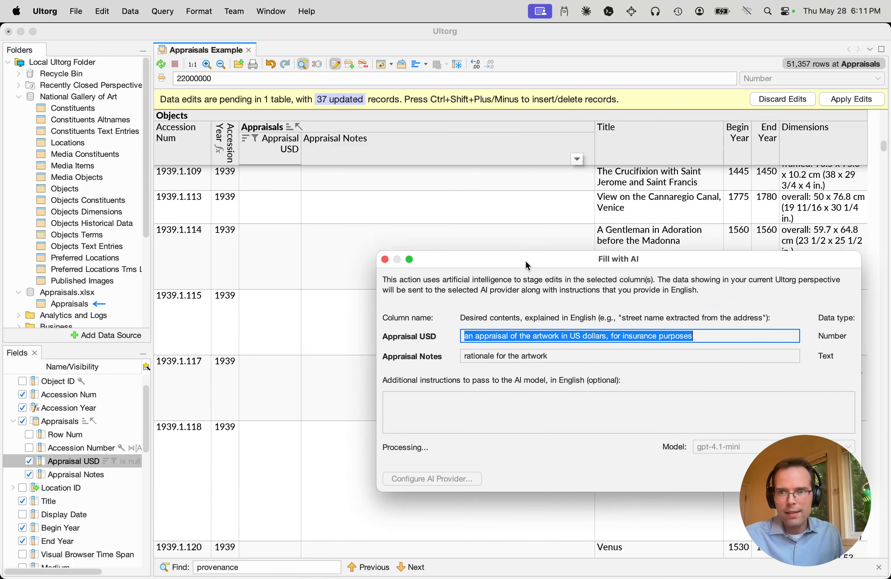
scroll(334, 272, up, 8)
scroll(315, 268, down, 2)
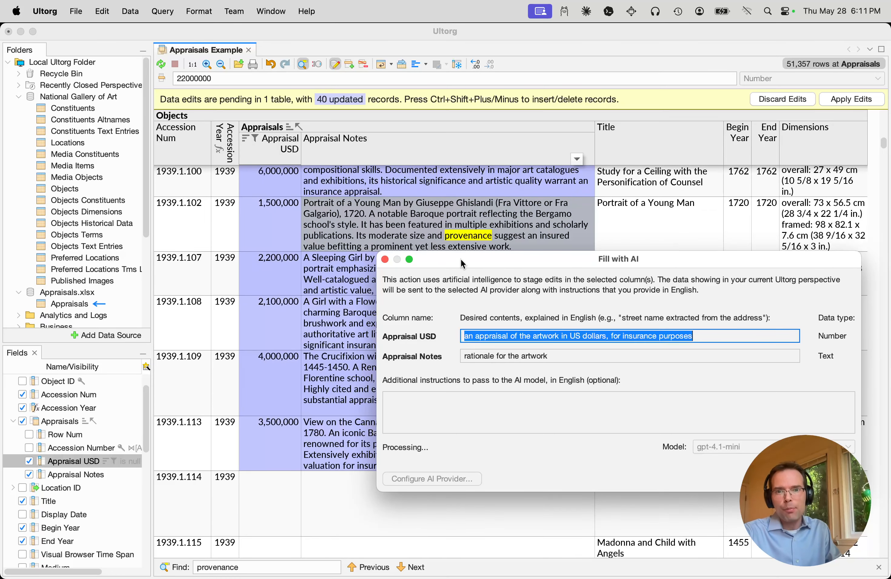
drag(461, 259, 462, 295)
click(646, 239)
click(646, 241)
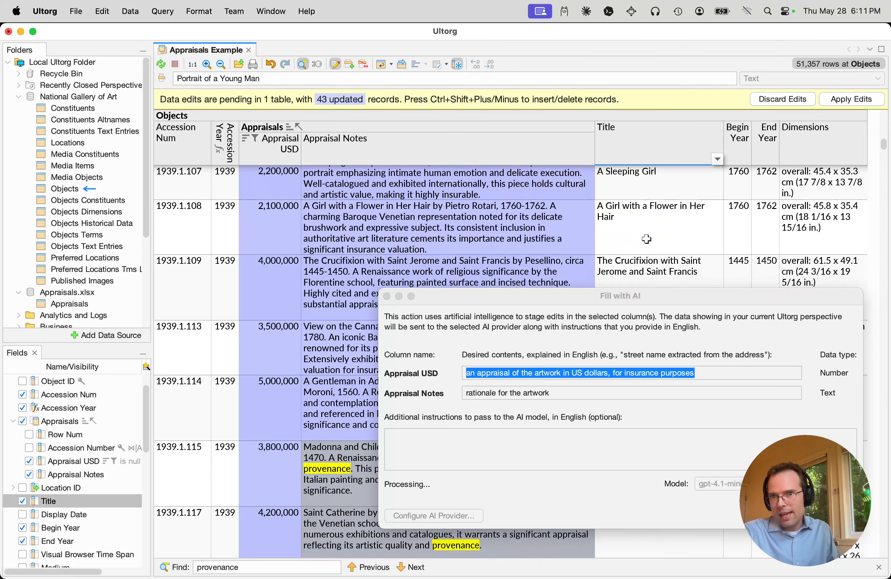
Show the related Objects Text Entries as an additional field of the Objects table
click(647, 235)
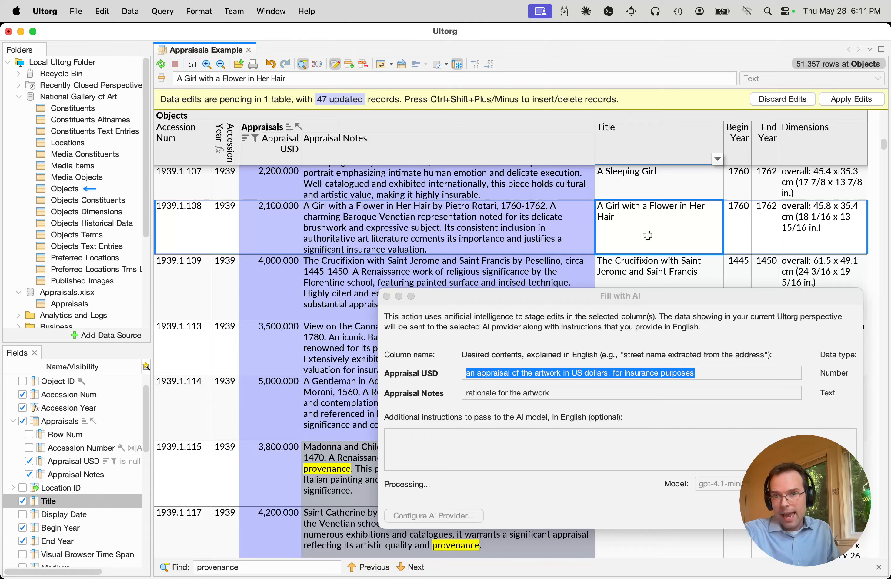
right_click(639, 114)
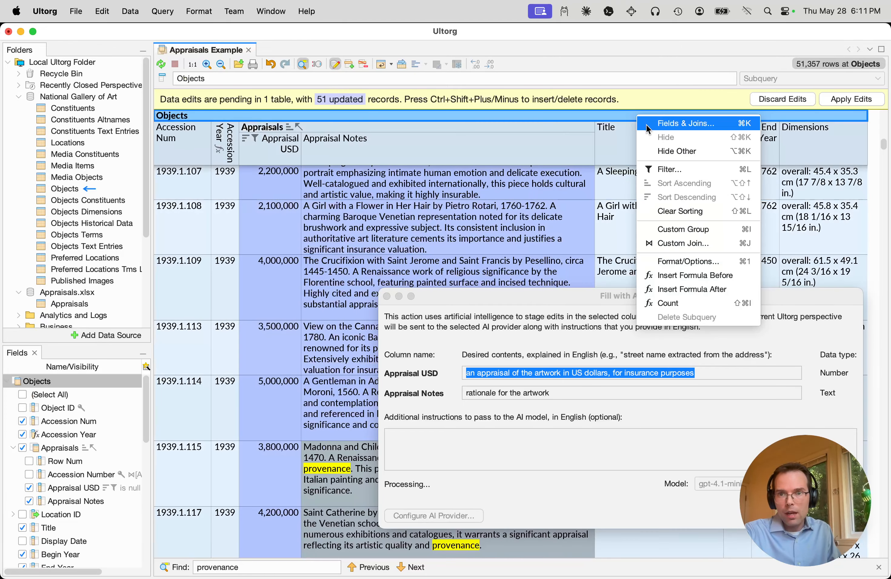
click(645, 123)
drag(506, 163, 262, 97)
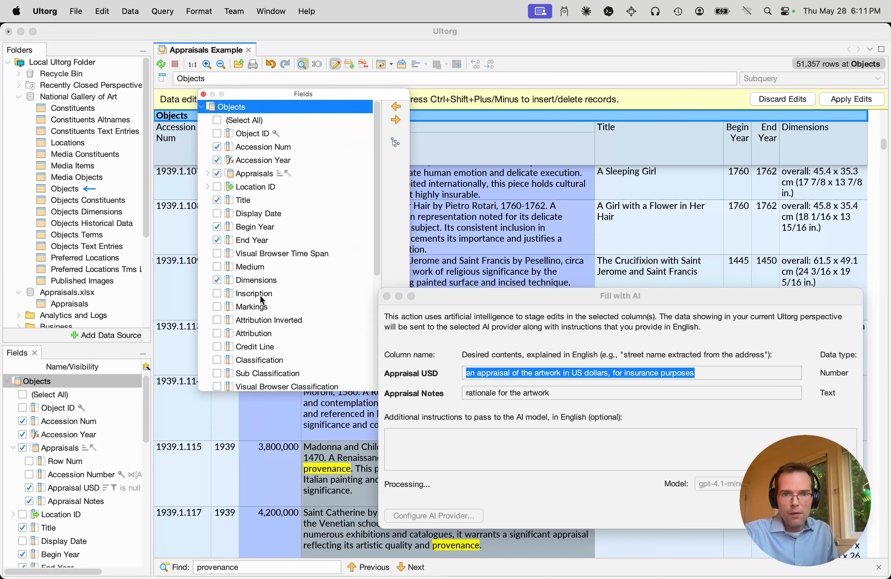
scroll(260, 295, down, 10)
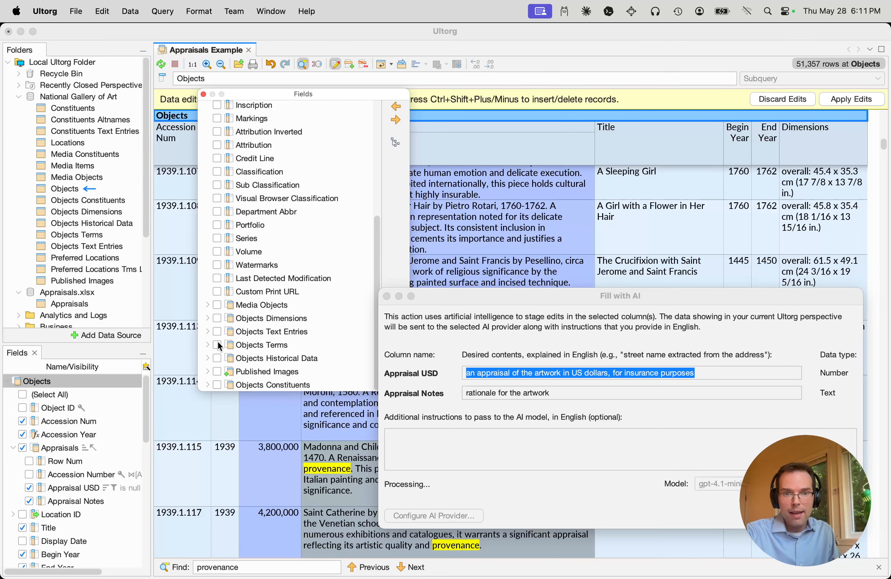
click(216, 332)
click(617, 209)
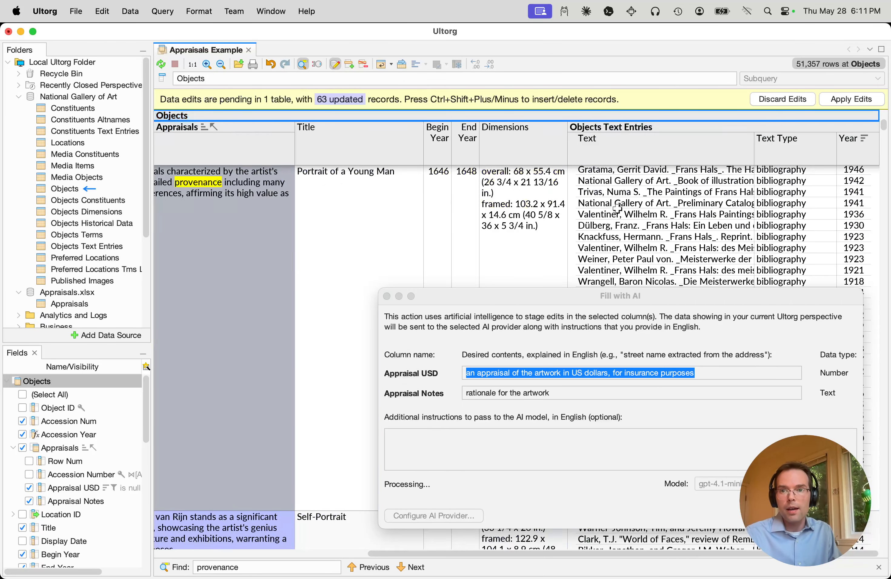
Examine the bibliography and exhibition history text entries of the artworks, moving the AI fill dialog out of the way
click(723, 219)
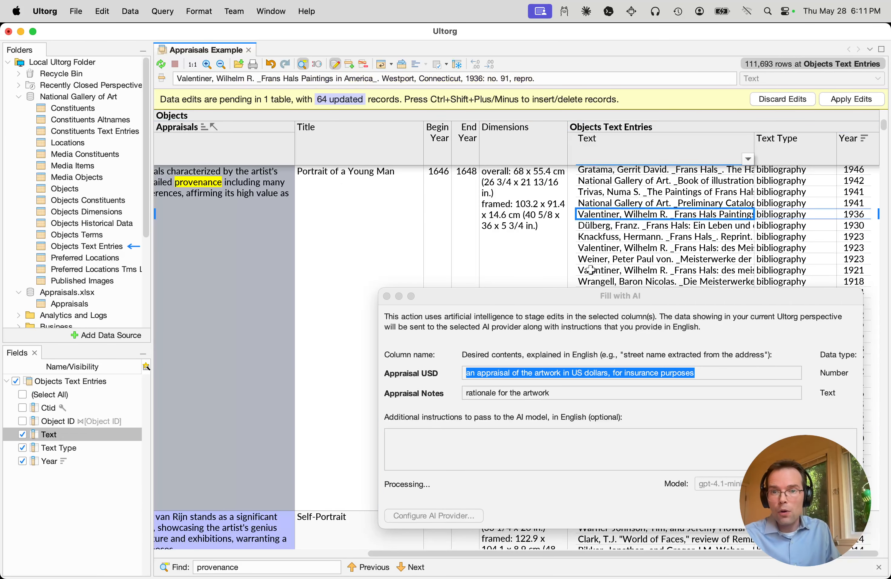
drag(557, 304, 574, 391)
scroll(773, 275, down, 5)
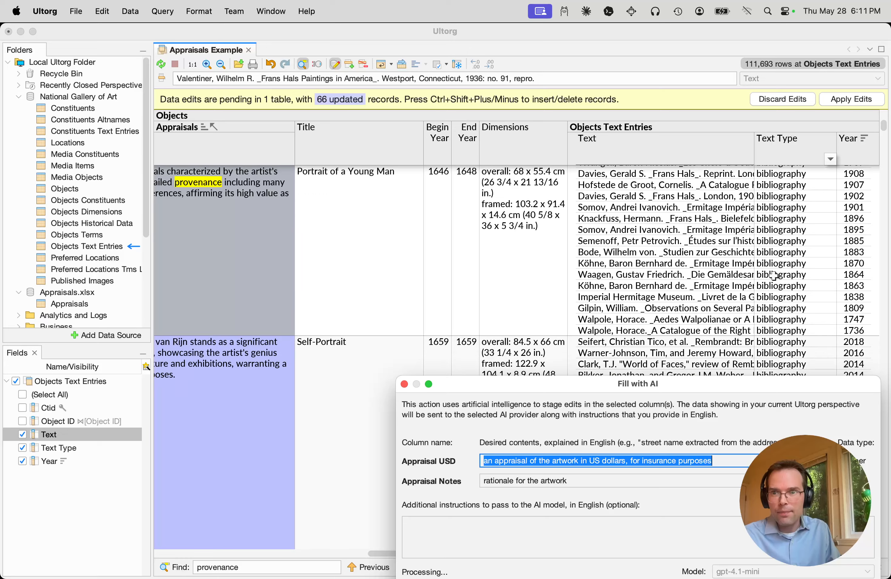
click(683, 229)
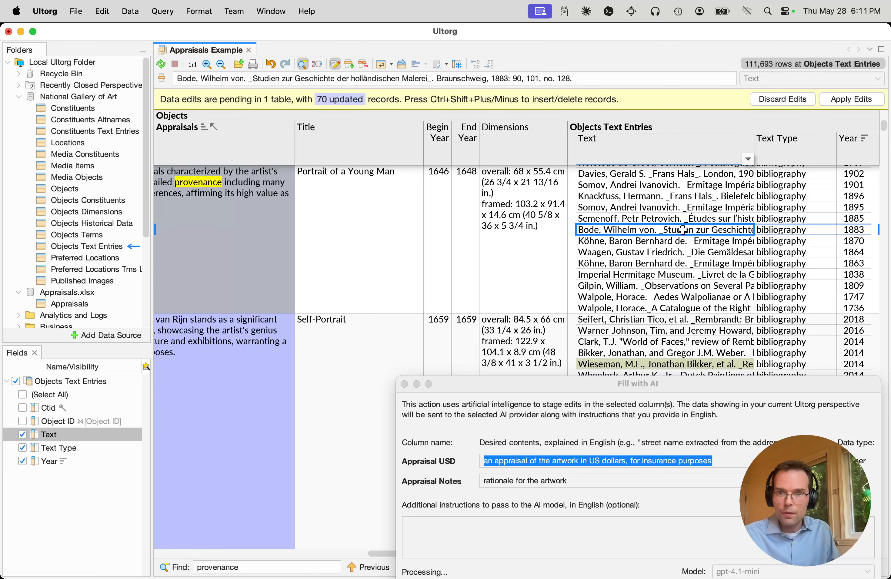
click(605, 388)
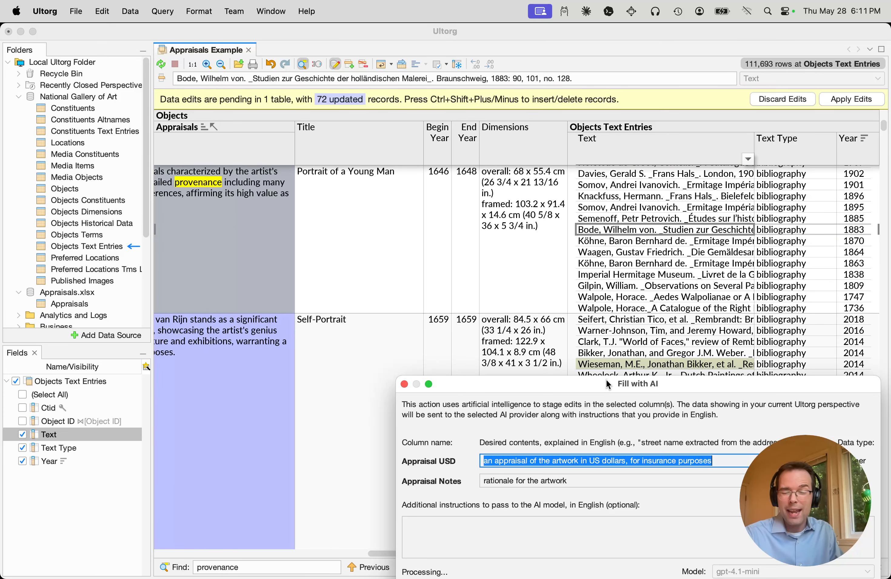
scroll(598, 331, down, 10)
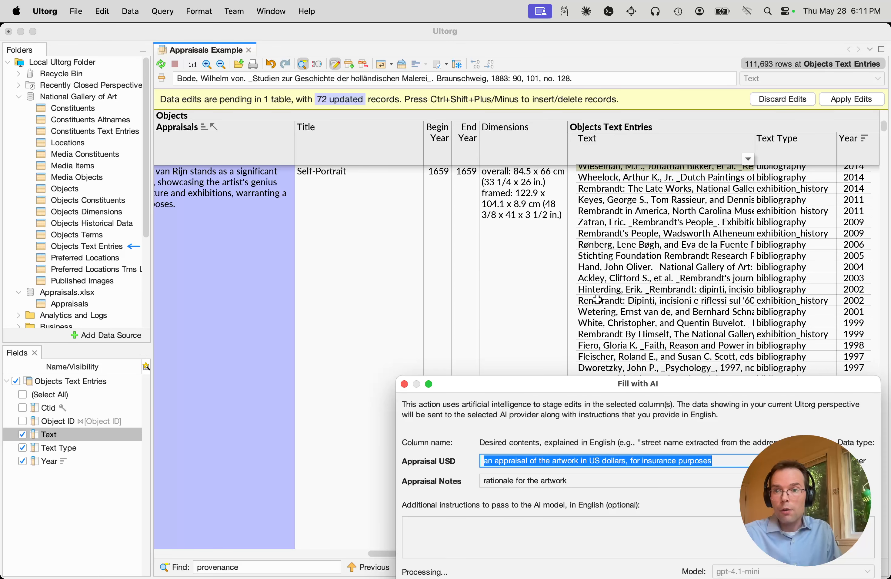
click(683, 213)
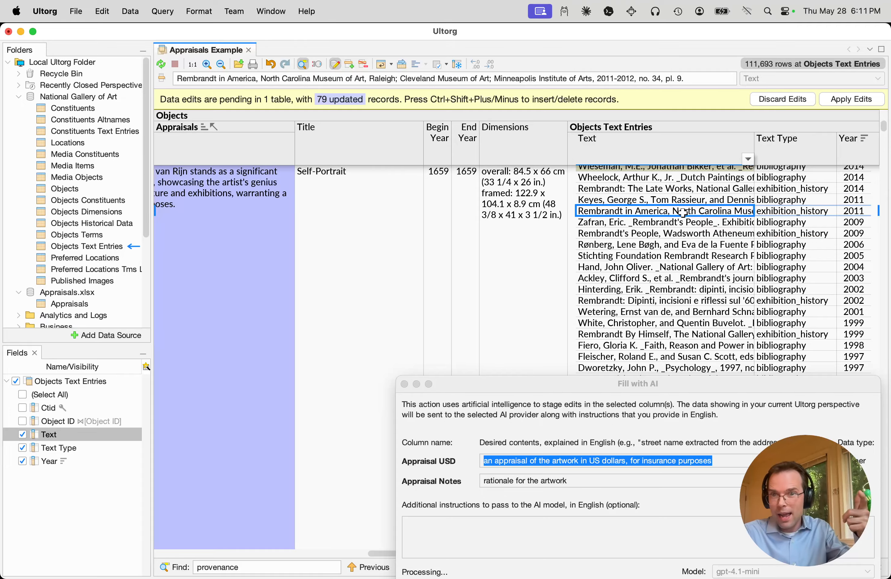
scroll(684, 213, down, 20)
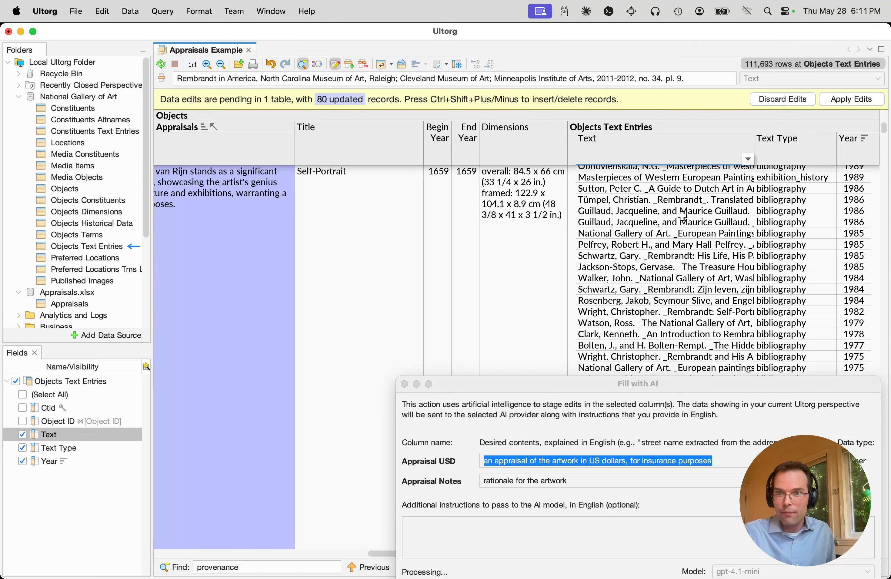
scroll(669, 221, down, 20)
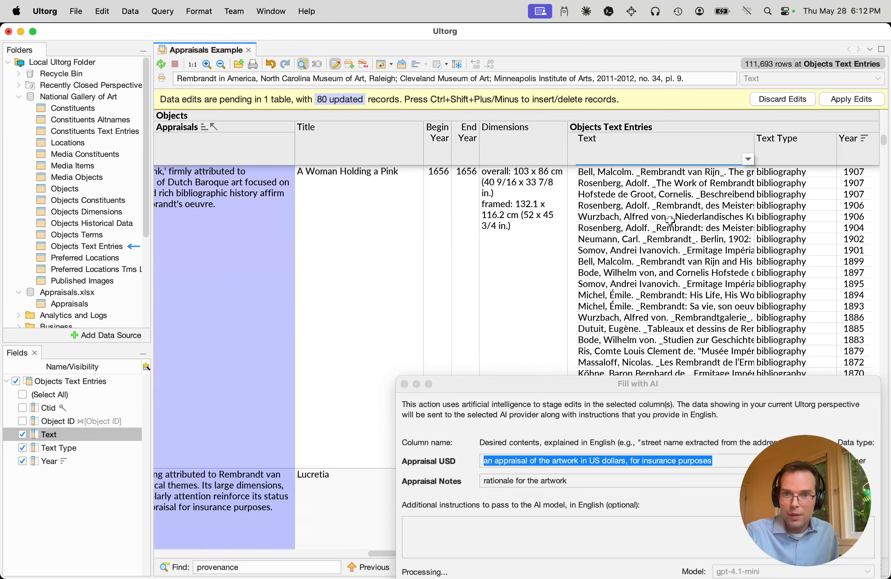
click(653, 218)
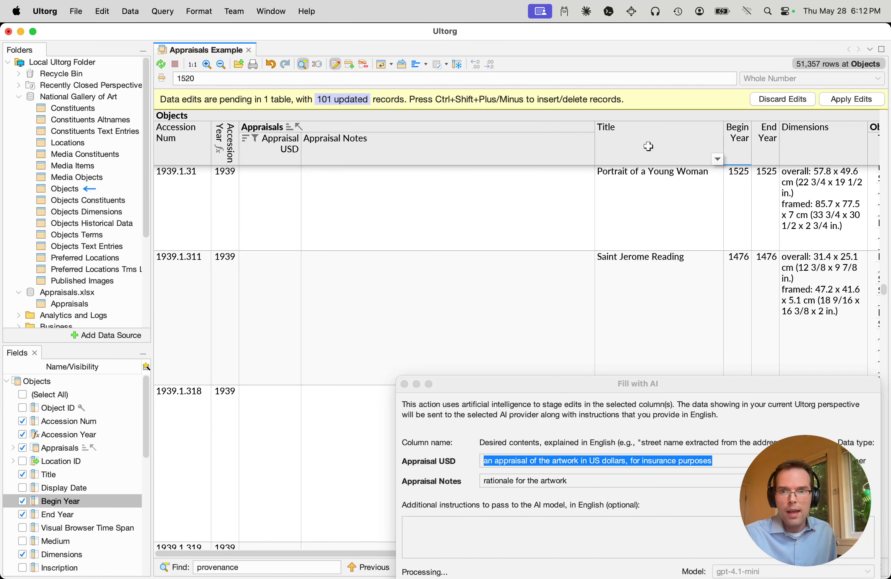
Hide all Objects fields other than Accession Num, Accession Year, Appraisals and Title
drag(648, 146, 174, 158)
right_click(176, 157)
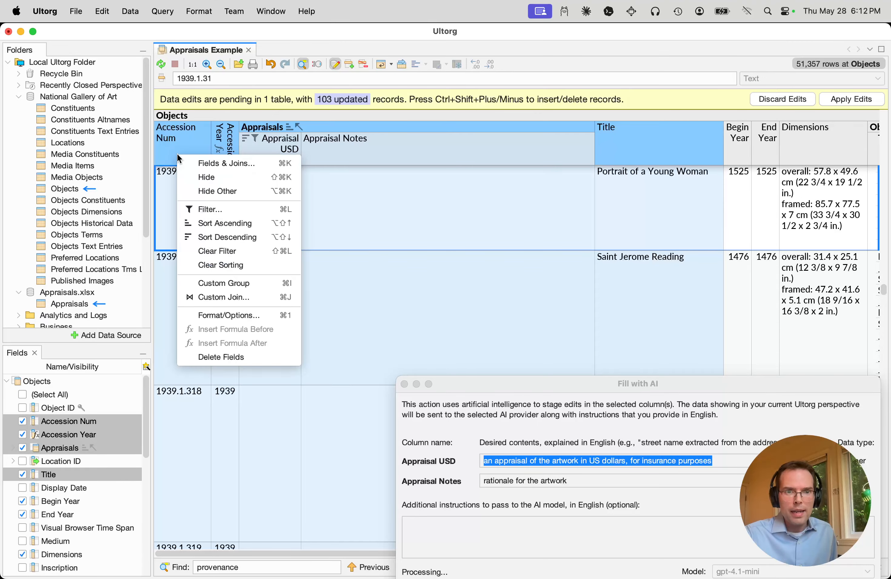
click(210, 197)
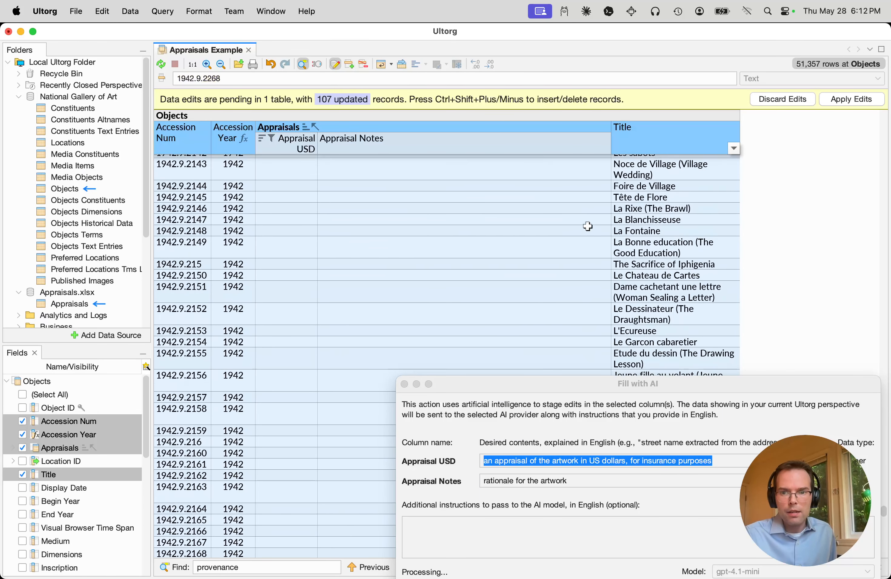
Cancel the AI fill that is still processing
drag(731, 387, 659, 254)
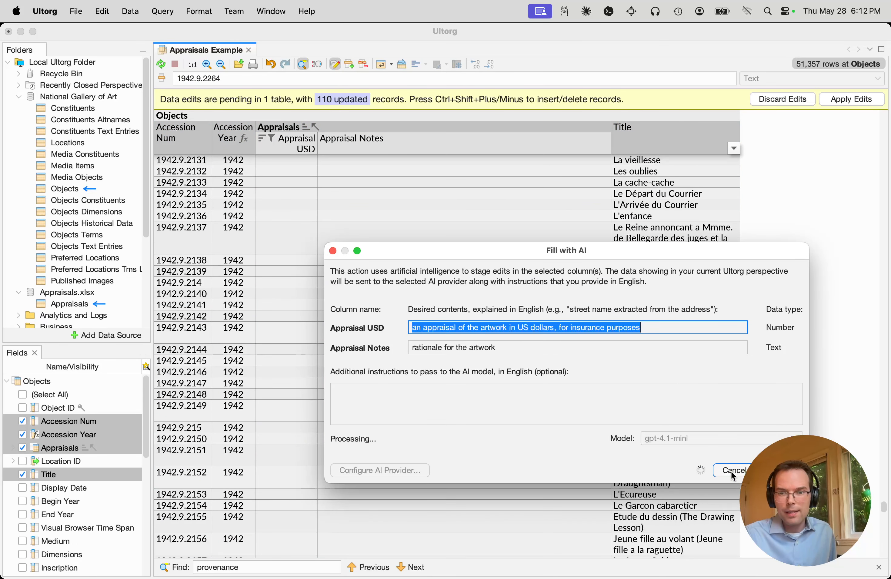
click(733, 471)
click(537, 257)
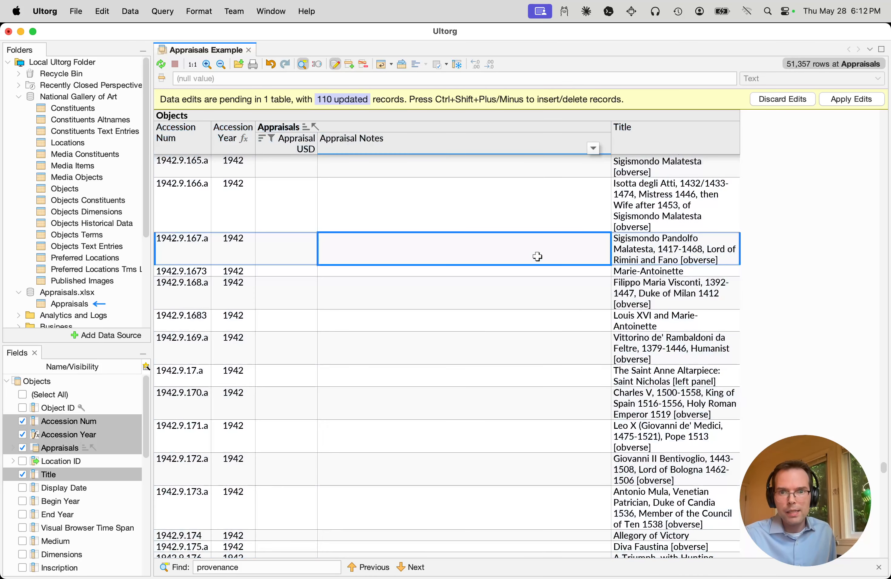
Review the staged appraisals from the start of the table and apply the pending edits
key(Page_Up)
key(Page_Up)
key(Page_Up)
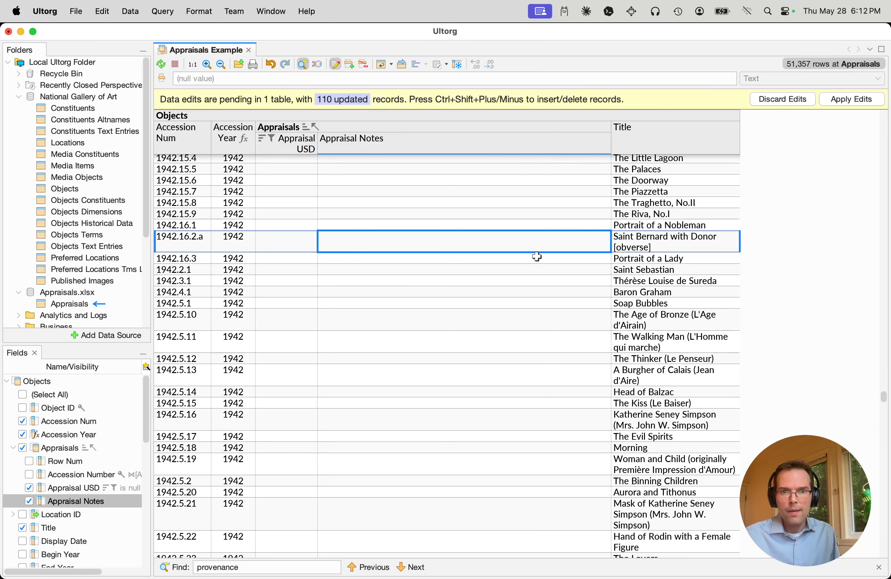
key(super+Up)
scroll(493, 342, down, 20)
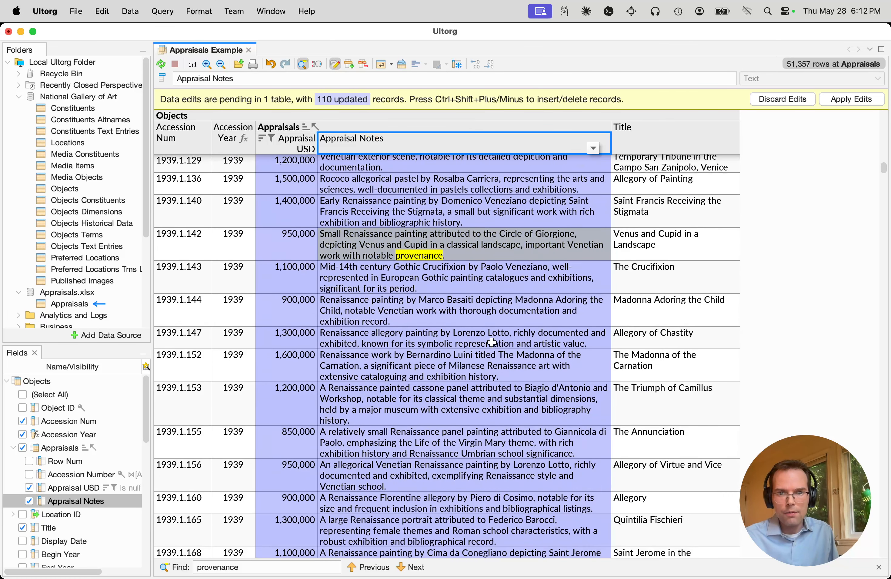
scroll(492, 342, down, 20)
scroll(491, 338, up, 3)
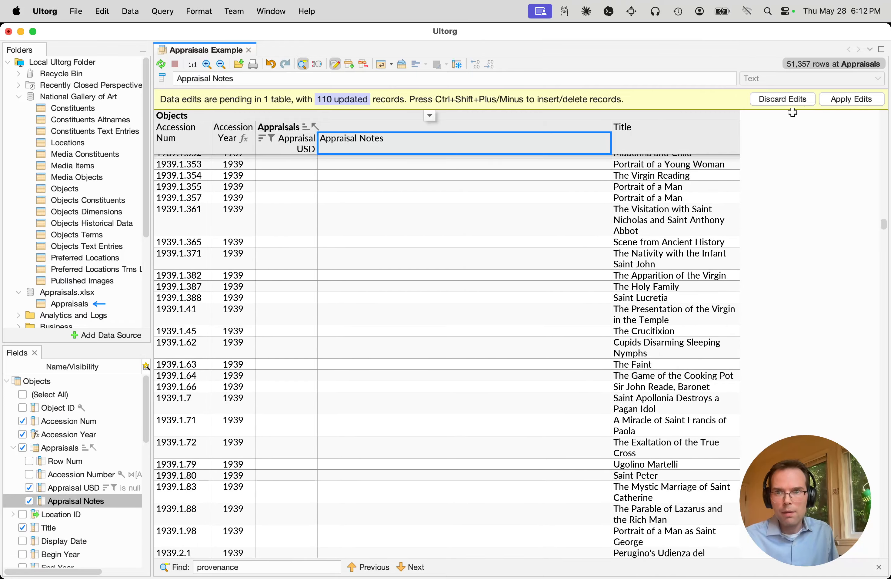
click(844, 98)
Clear the sorting and the filter on the Appraisal USD field
click(298, 147)
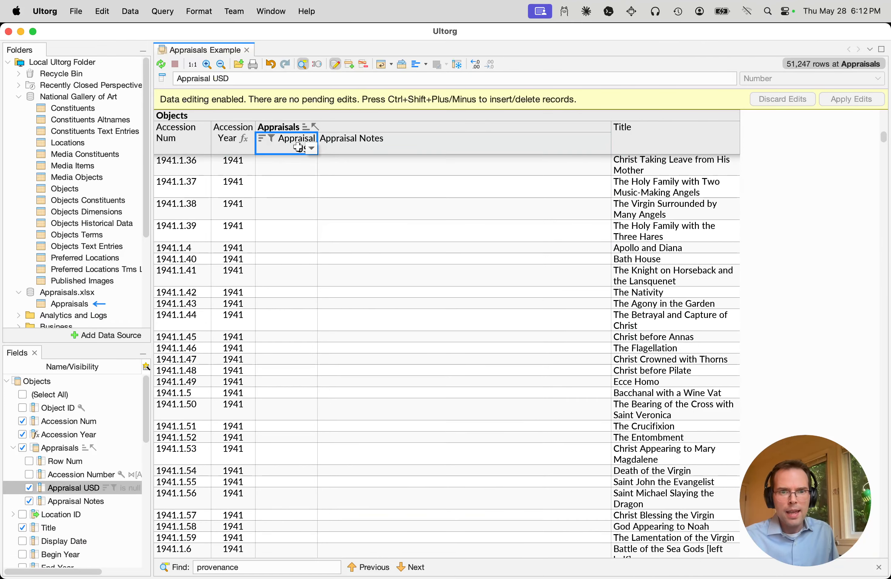
right_click(297, 146)
click(351, 261)
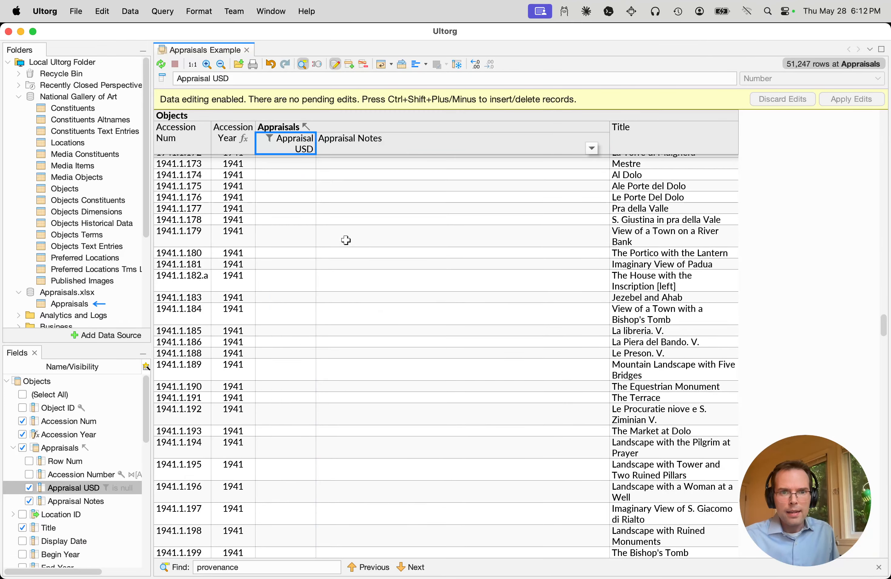
right_click(283, 144)
click(316, 241)
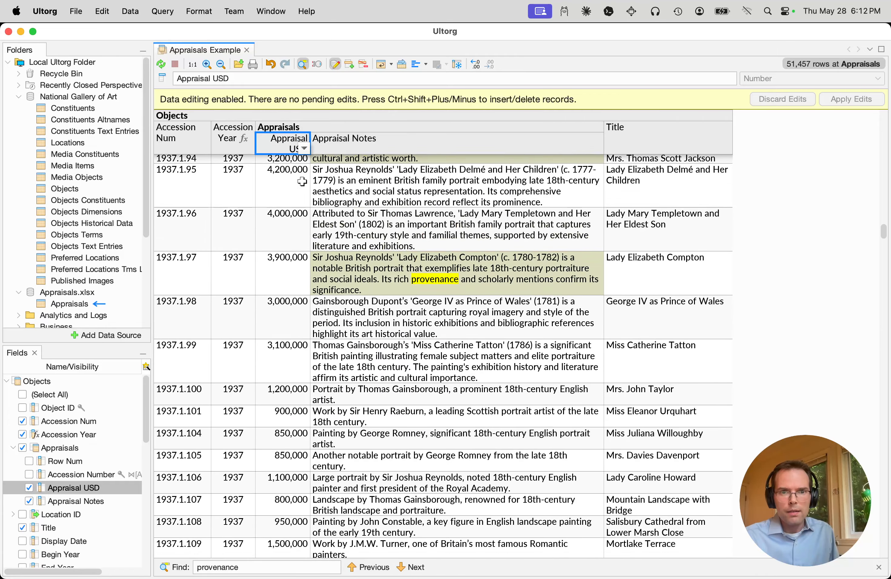
Sort the artworks by Appraisal USD in descending order and look at the highest-valued rows
right_click(284, 184)
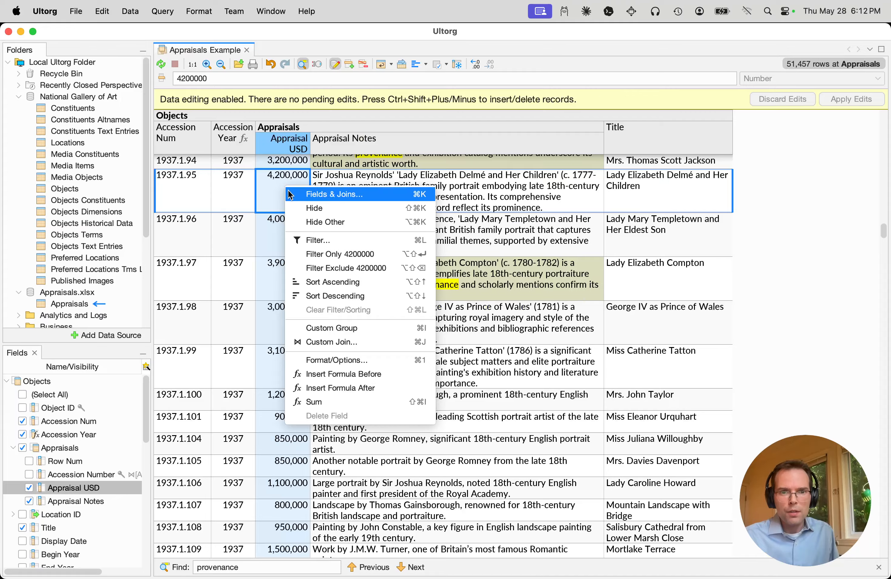
click(379, 296)
scroll(368, 285, up, 15)
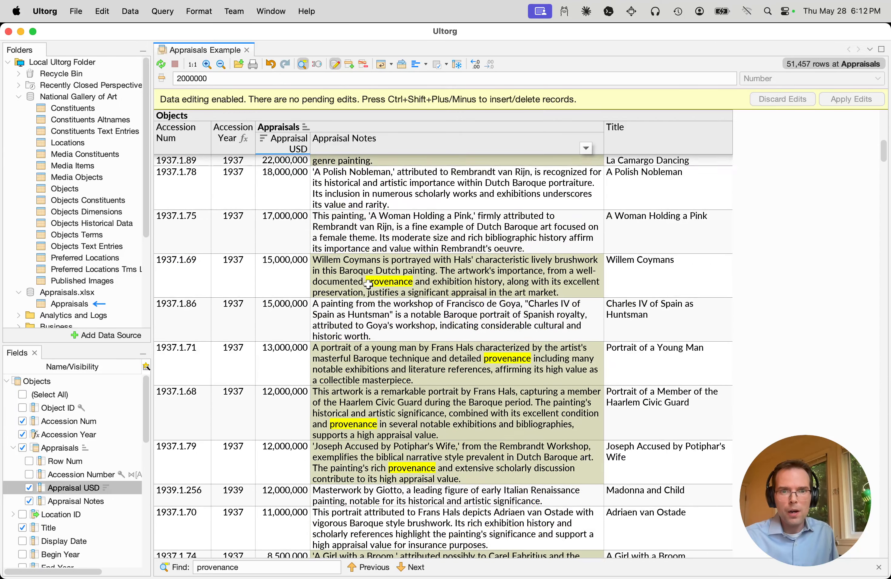
scroll(368, 285, up, 5)
click(293, 173)
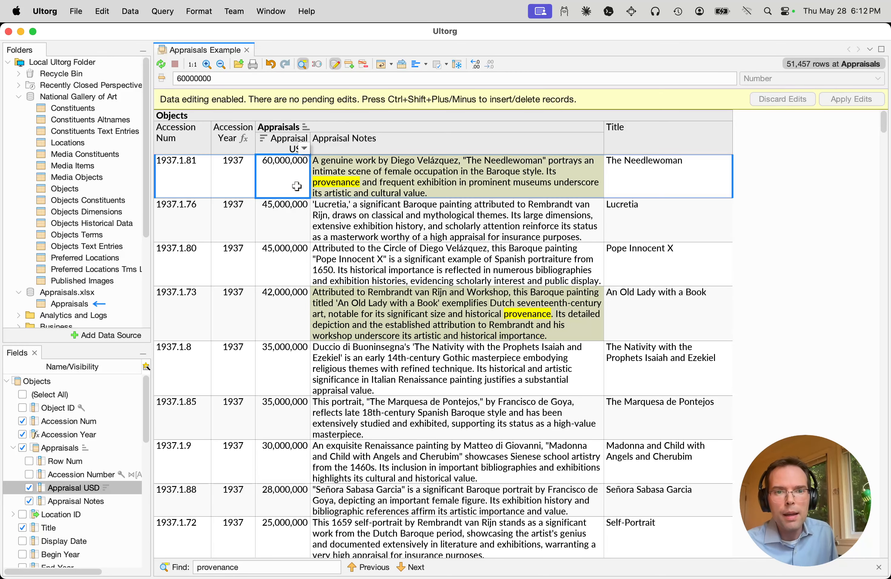
click(278, 226)
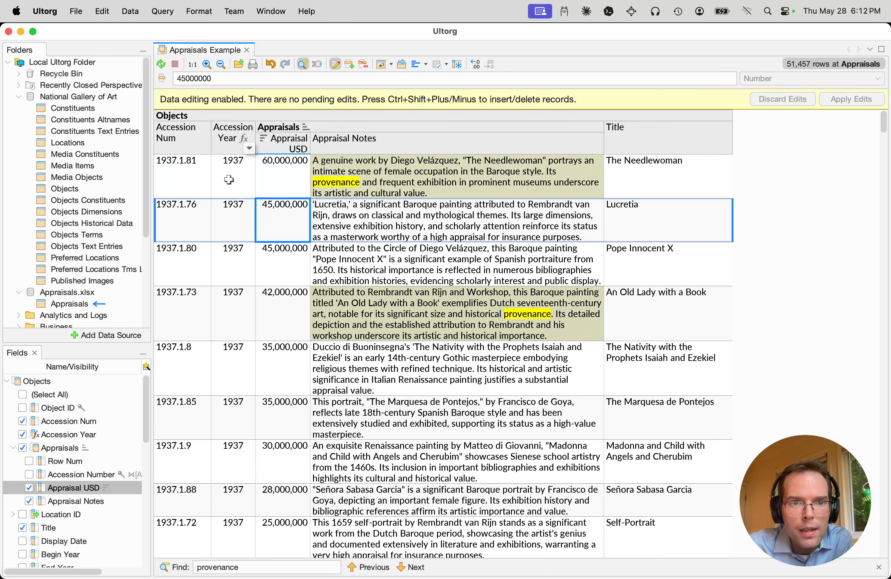
click(231, 174)
click(466, 231)
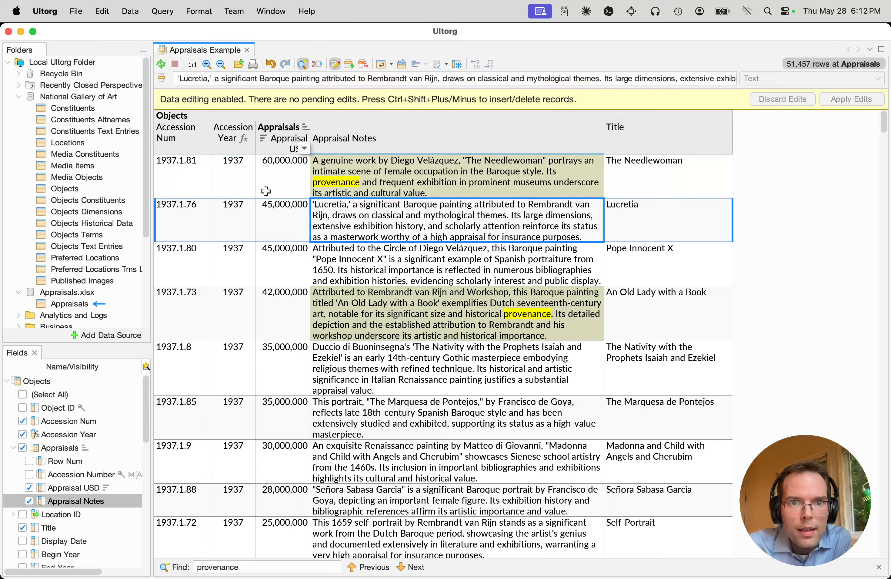
Check the Accession Year formula of the first row and close the "provenance" search
click(228, 175)
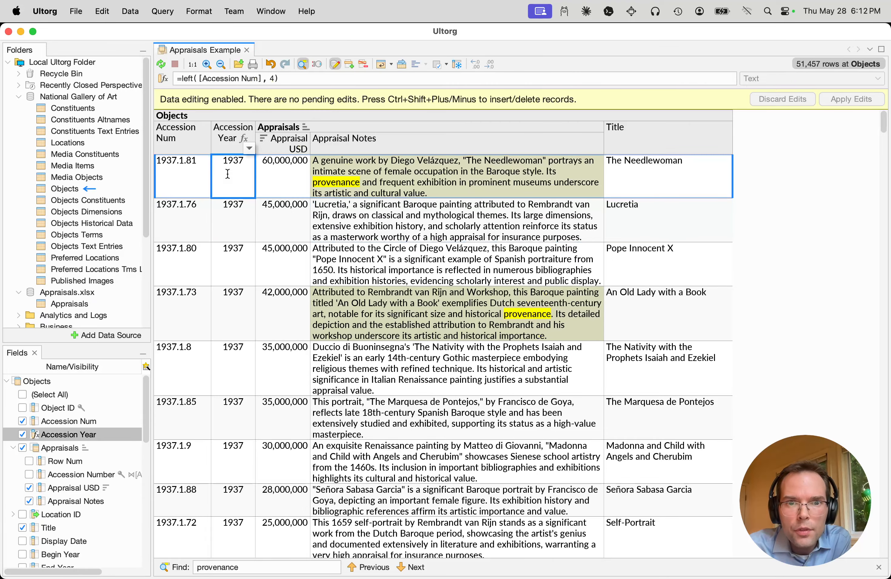
double_click(229, 175)
click(455, 262)
key(Escape)
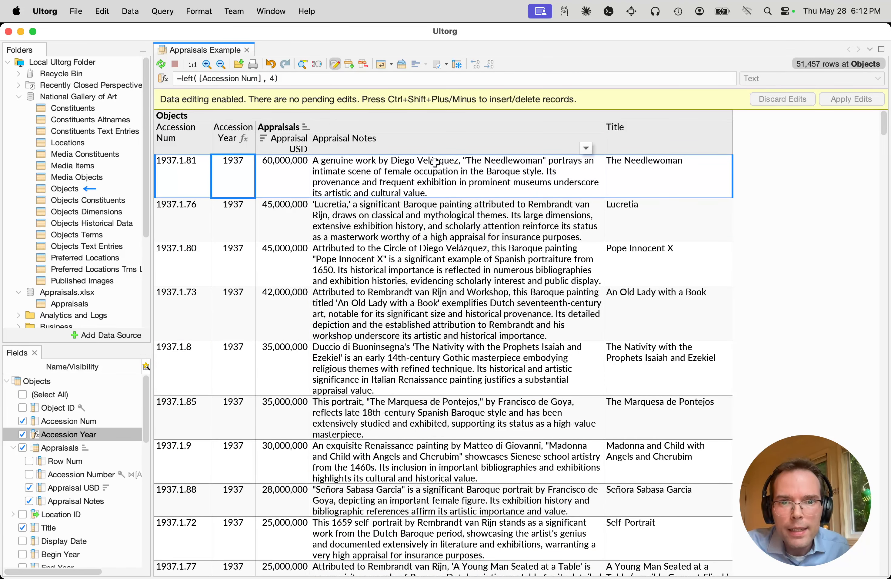
Switch to Google Chrome and search the web for the first artwork's title, "The Needlewoman"
click(473, 192)
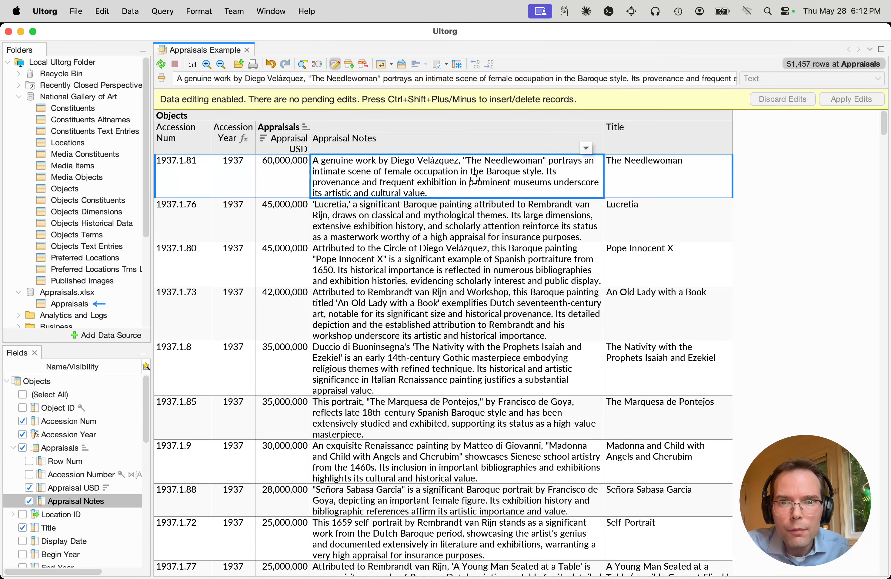
click(643, 185)
key(super+Tab)
key(super+Tab)
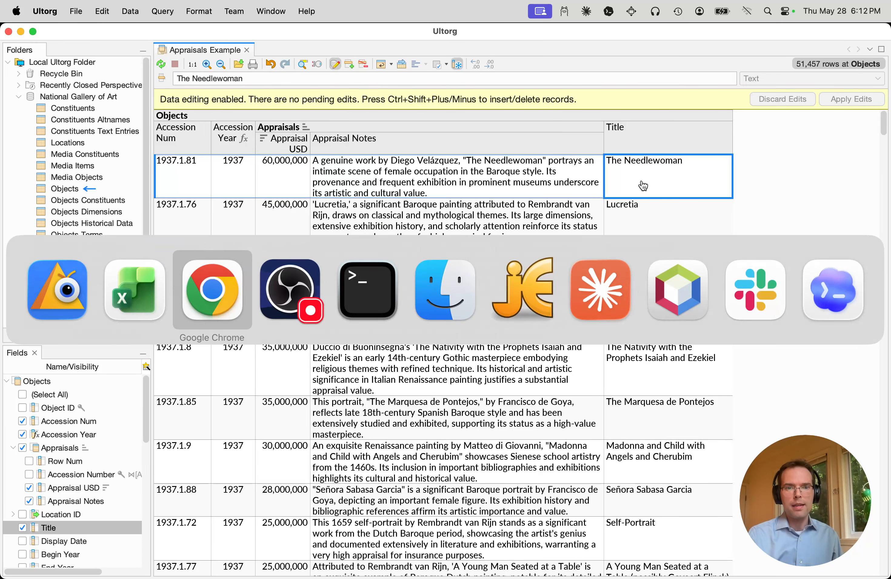
key(super+t)
text(The Needlewoman)
key(Return)
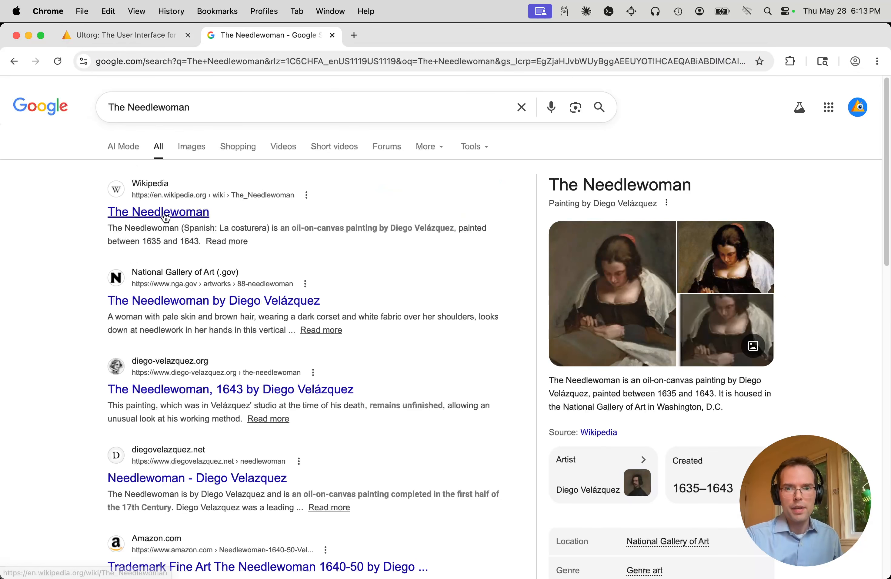
Open the Wikipedia article on The Needlewoman and view its painting image enlarged
click(163, 212)
scroll(212, 265, down, 10)
click(265, 339)
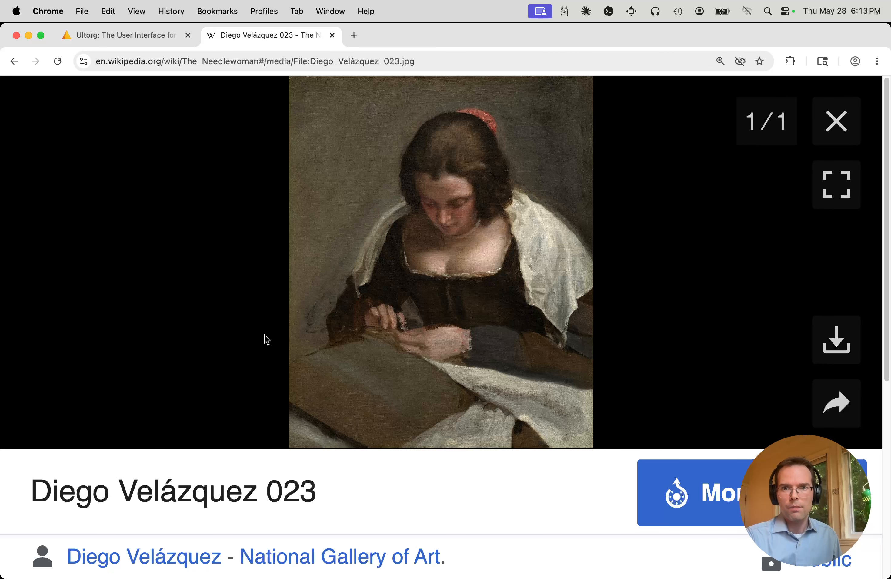
Close the enlarged painting image, return to the search results and reopen the Wikipedia article on The Needlewoman
click(836, 121)
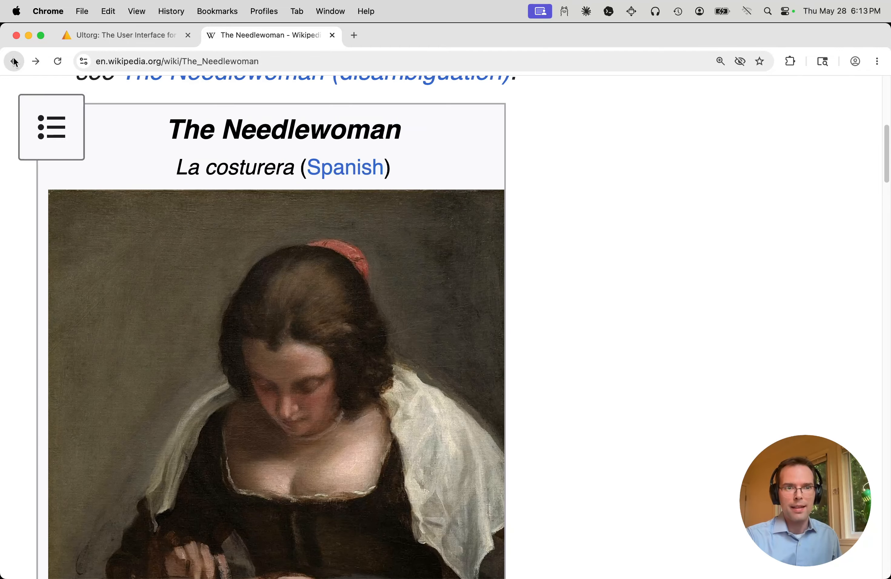
click(14, 61)
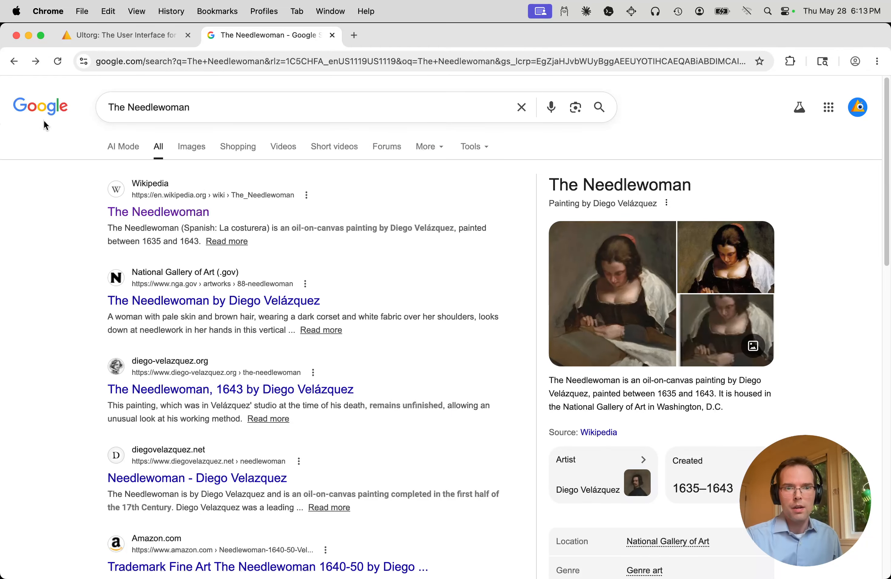
click(155, 210)
key(super+f)
text(do)
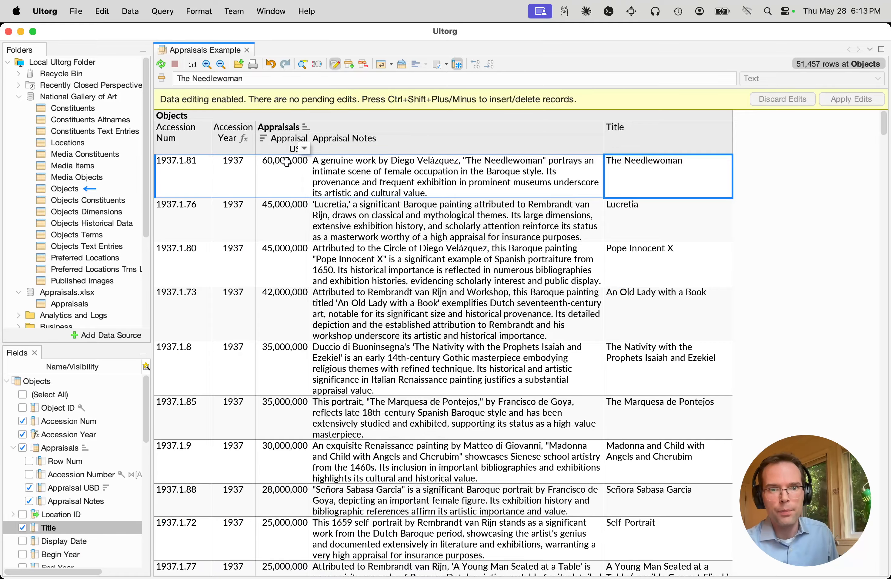
Switch back to Ultorg and insert a sum of Appraisal USD and a count of Objects above the table
click(283, 166)
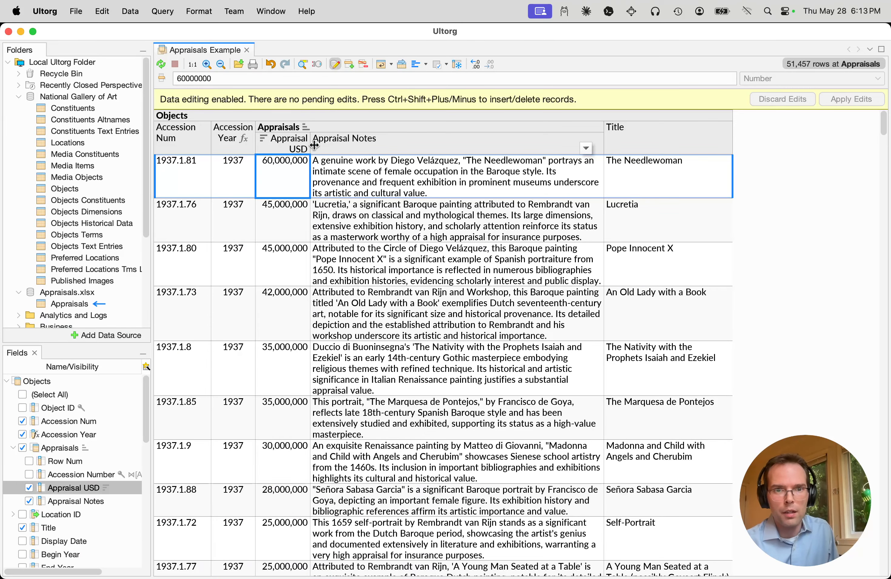
click(304, 149)
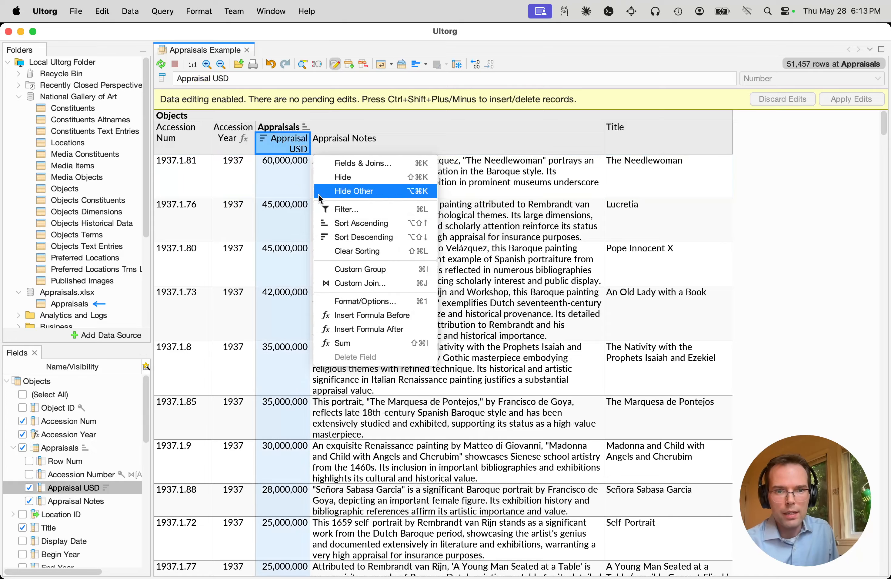
click(390, 344)
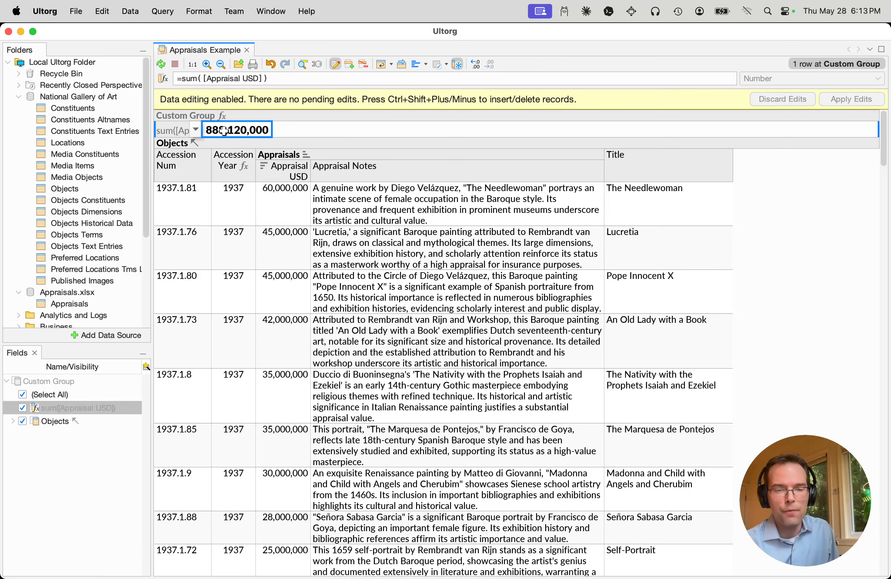
click(288, 147)
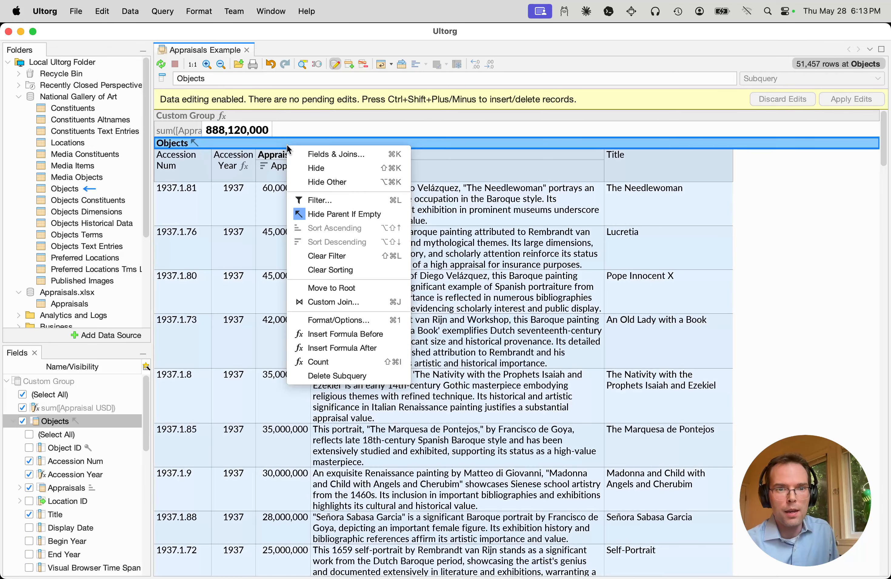
click(352, 362)
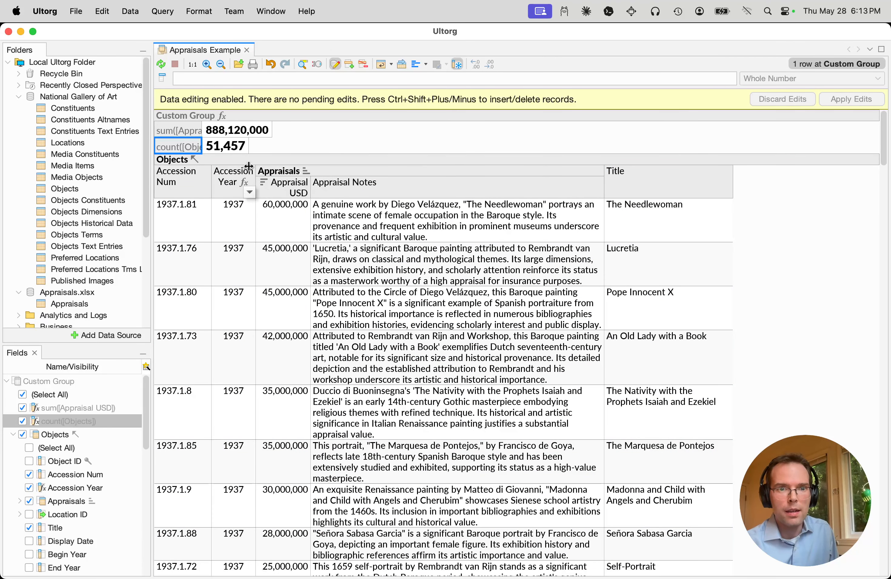
Filter Appraisal USD to exclude null values so that only appraised artworks are included
right_click(288, 226)
click(318, 280)
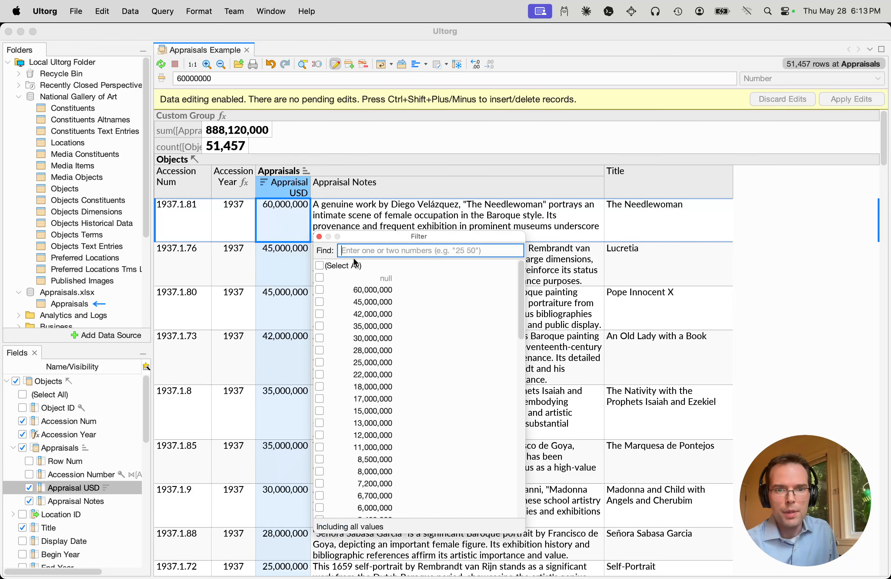
click(361, 275)
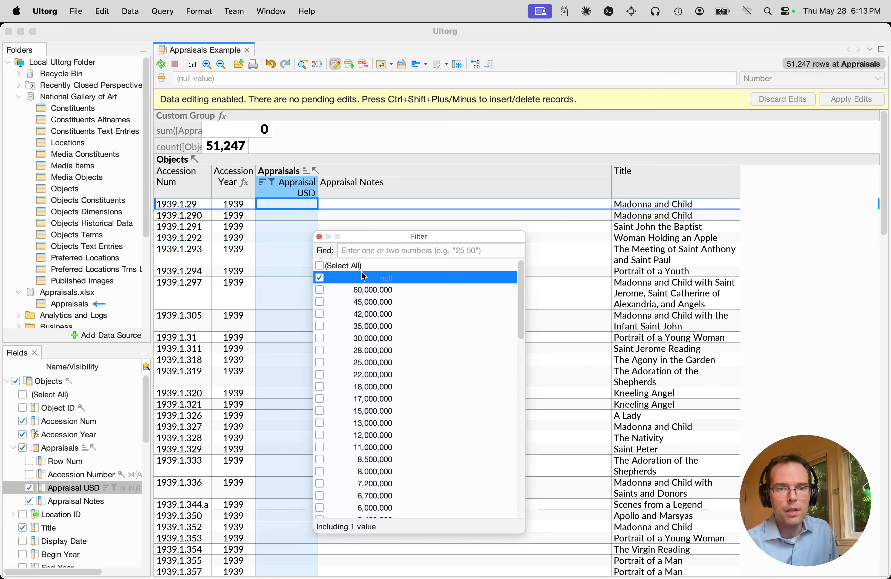
click(361, 267)
click(364, 277)
click(296, 180)
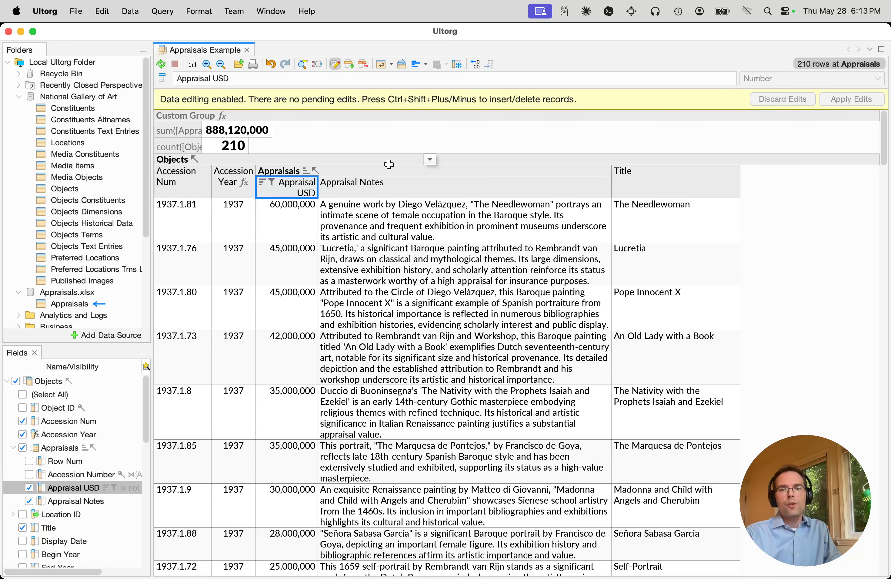
Undo the Appraisal USD filter together with the inserted count and sum formulas
key(super+z)
key(super+z)
key(super+z)
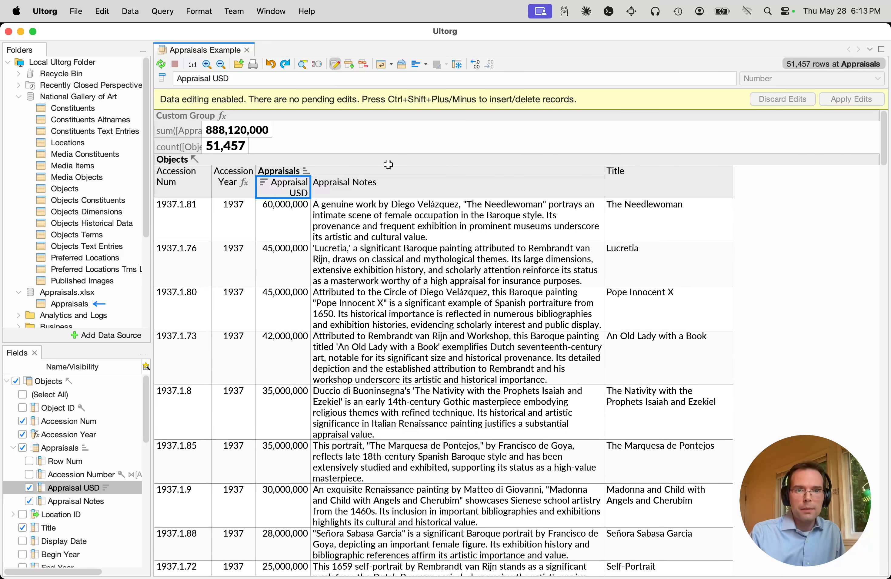
key(super+z)
key(super+z)
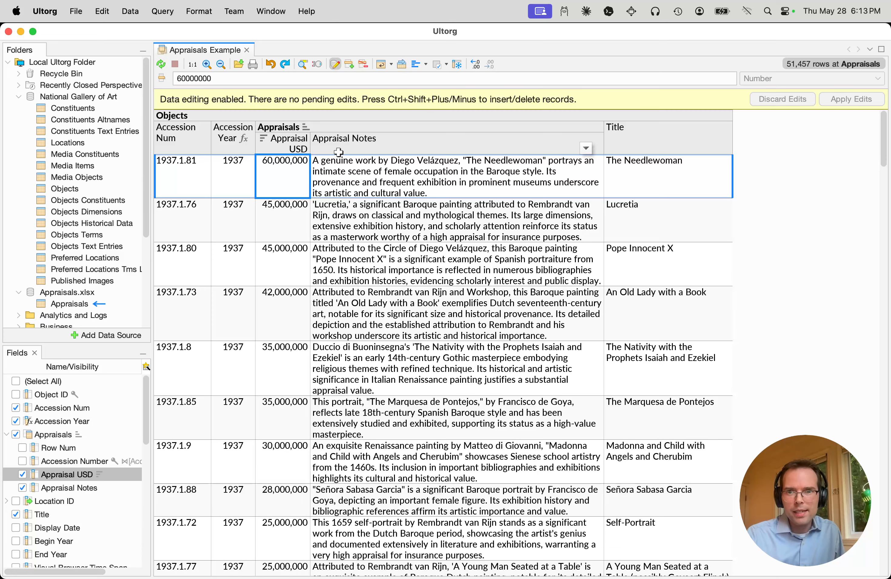
Look through the highest-valued artworks and widen the Appraisal Notes column
click(641, 216)
scroll(644, 216, down, 5)
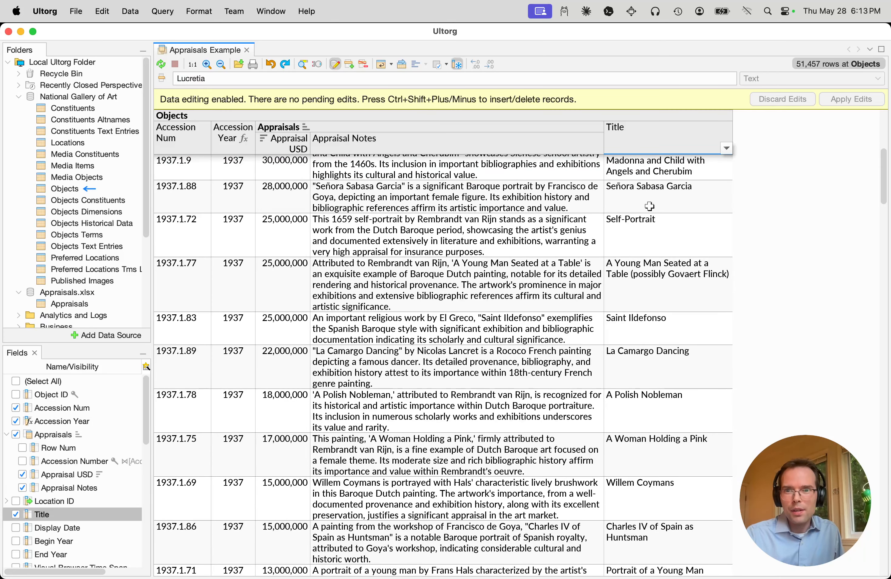
click(649, 206)
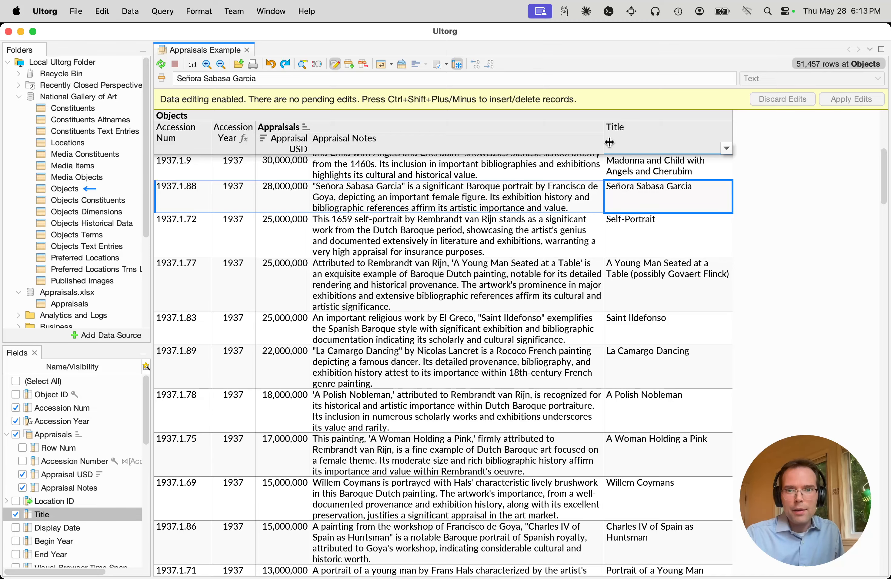
scroll(606, 147, up, 5)
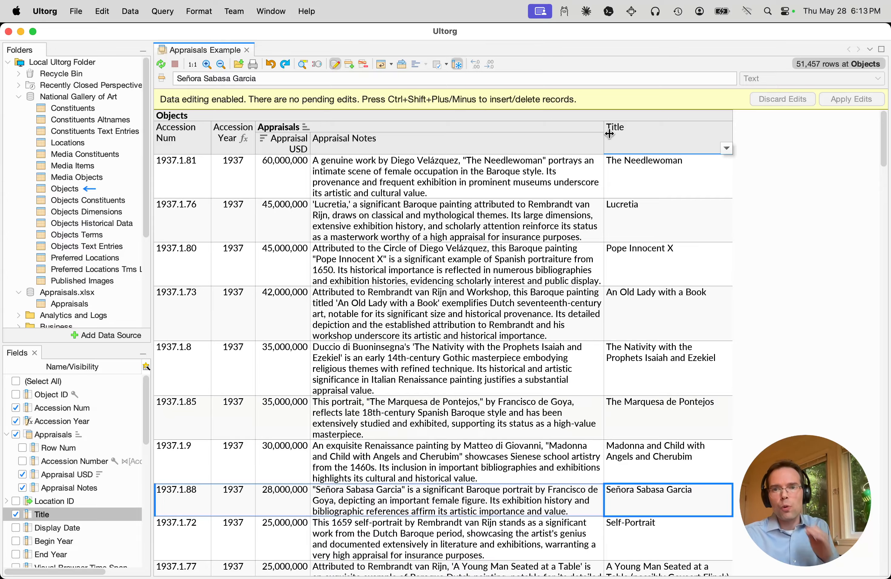
drag(604, 148, 645, 148)
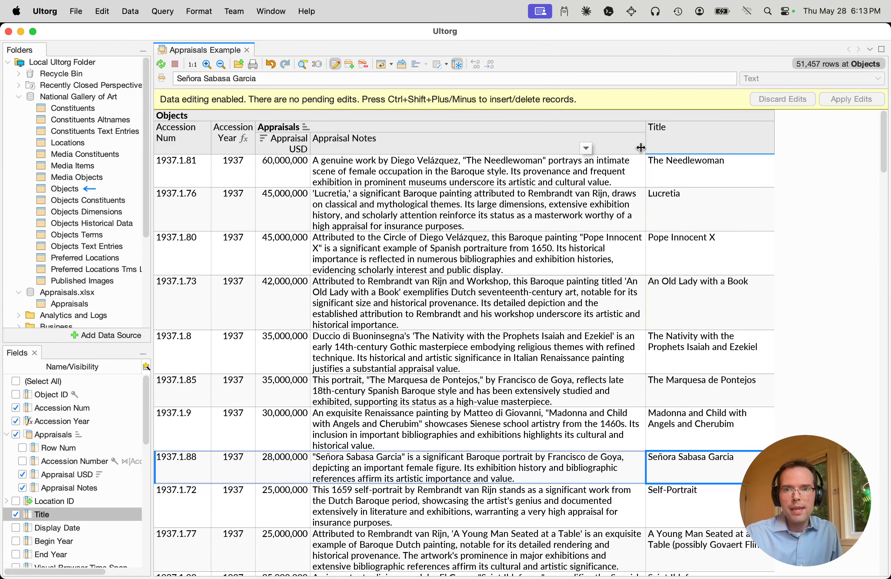
Run Fill with AI on the Title column with the instruction "translate to swedish" and the gpt-4.1-mini model
click(729, 193)
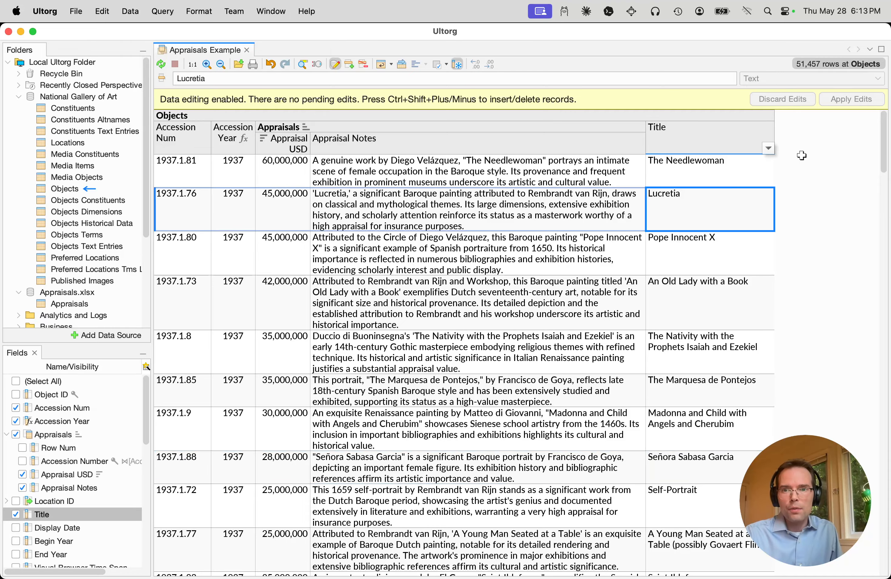
click(760, 150)
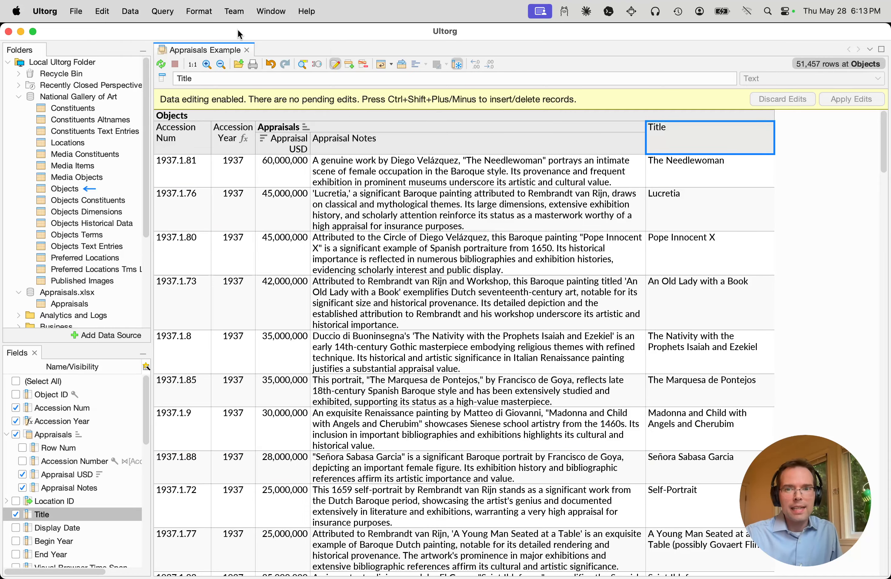
click(99, 12)
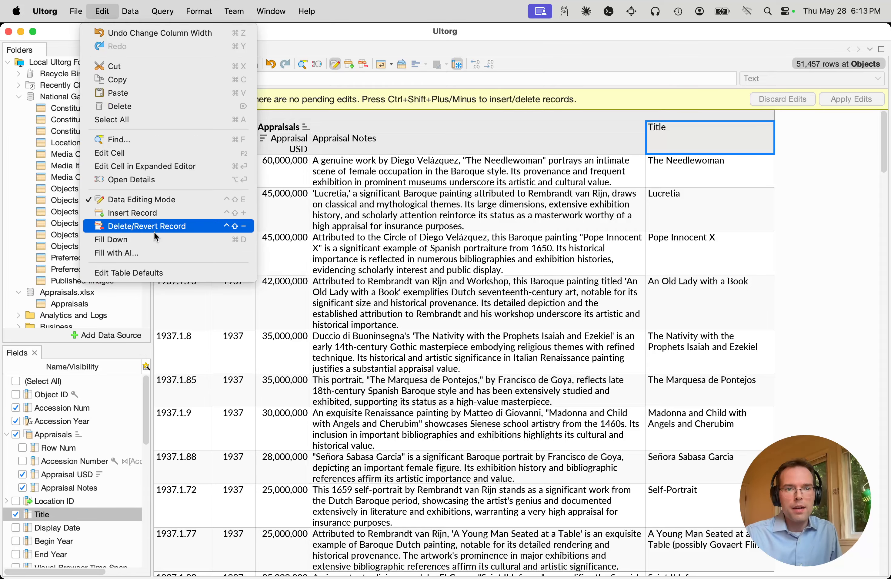
click(112, 252)
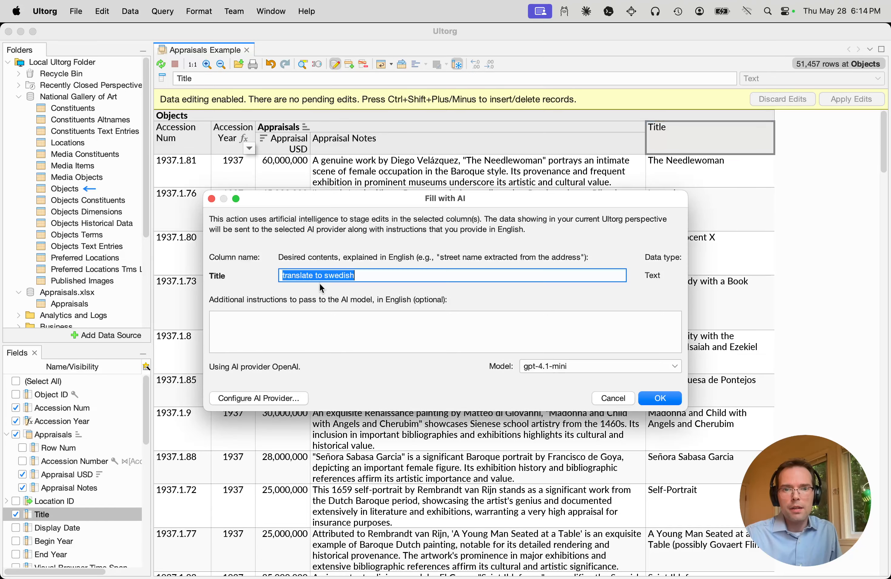
drag(436, 211, 489, 312)
click(715, 500)
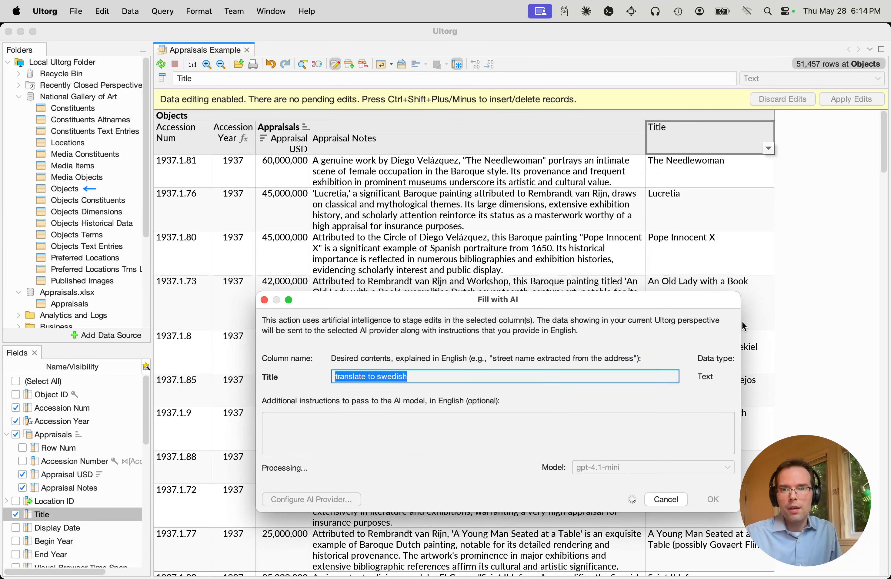
Move the Fill with AI dialog off the Title column and follow the Swedish titles being staged down the table
drag(658, 305, 521, 236)
scroll(680, 346, down, 10)
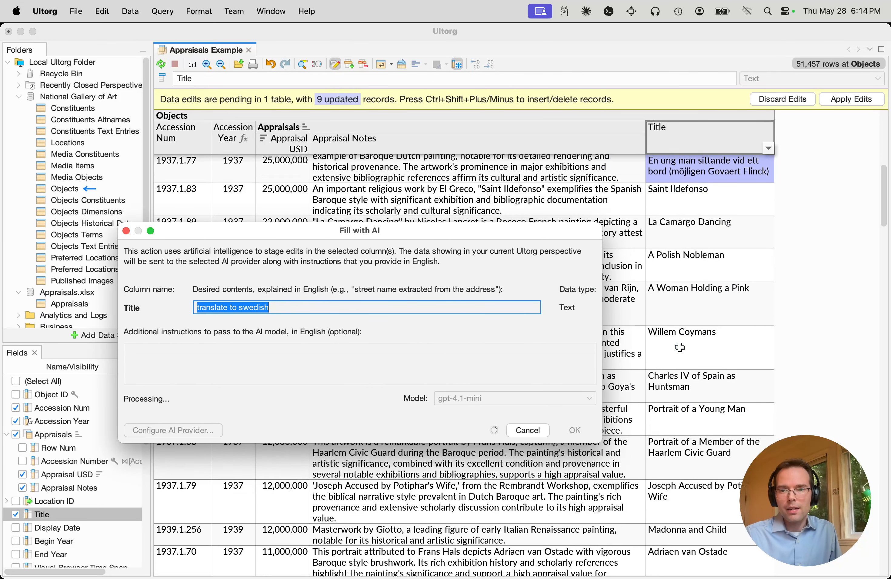
scroll(679, 346, down, 8)
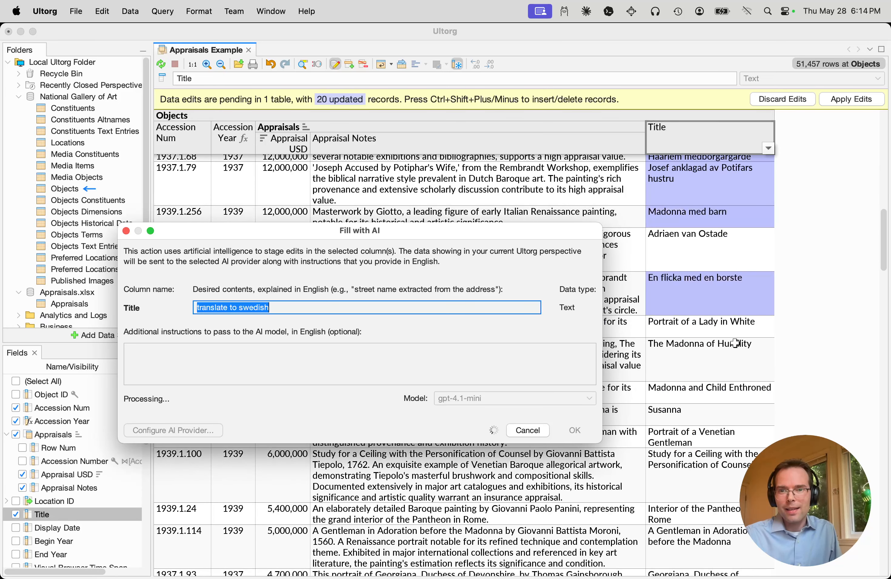
scroll(658, 365, down, 8)
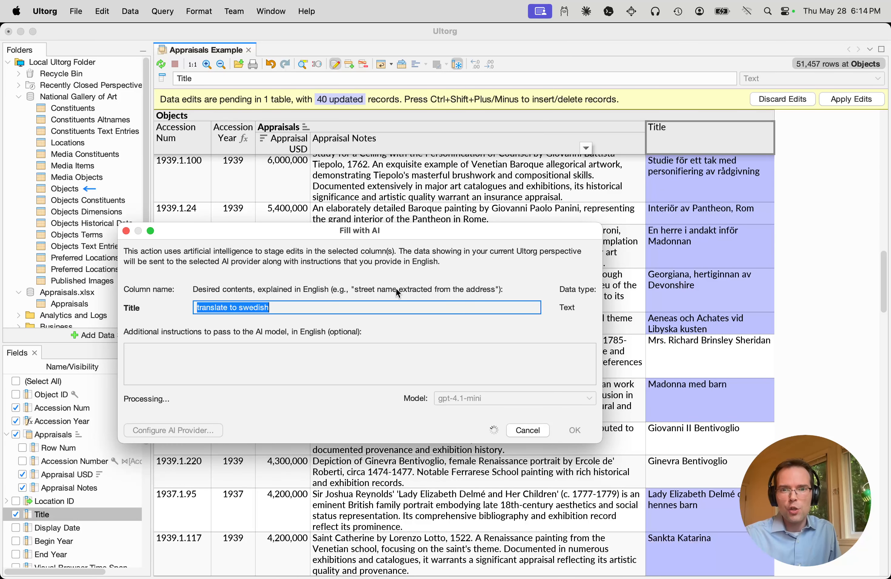
Open Fields & Joins for the Title column while the AI fill runs, dismiss it and stop the fill
drag(269, 238, 494, 324)
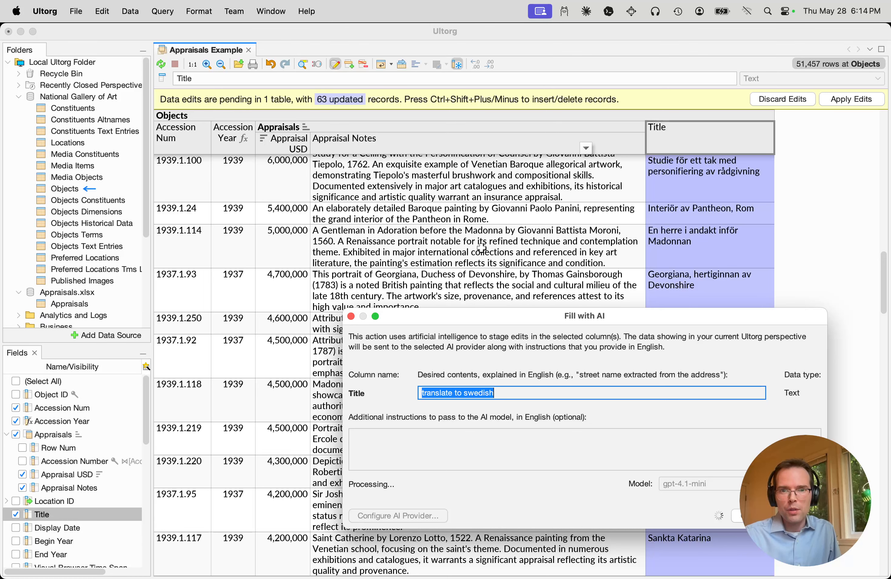
click(512, 251)
right_click(672, 173)
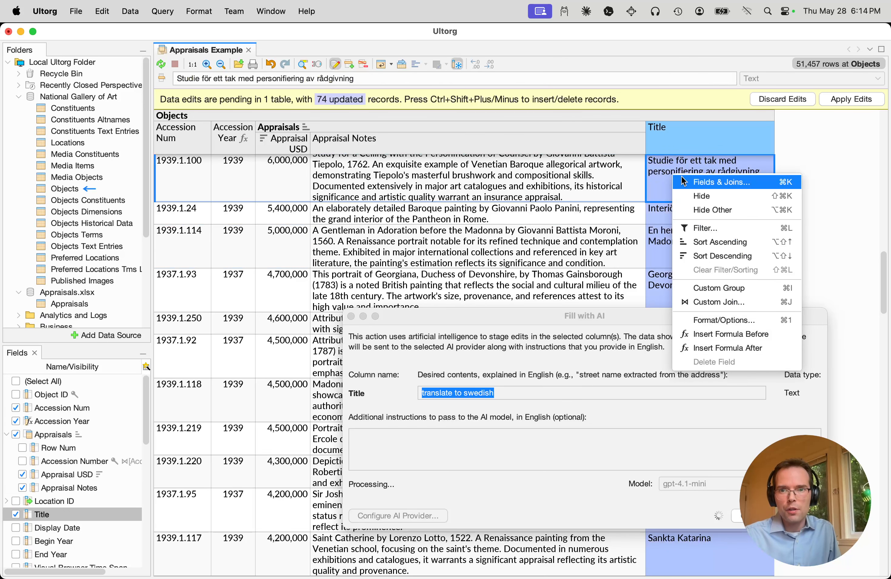
click(681, 176)
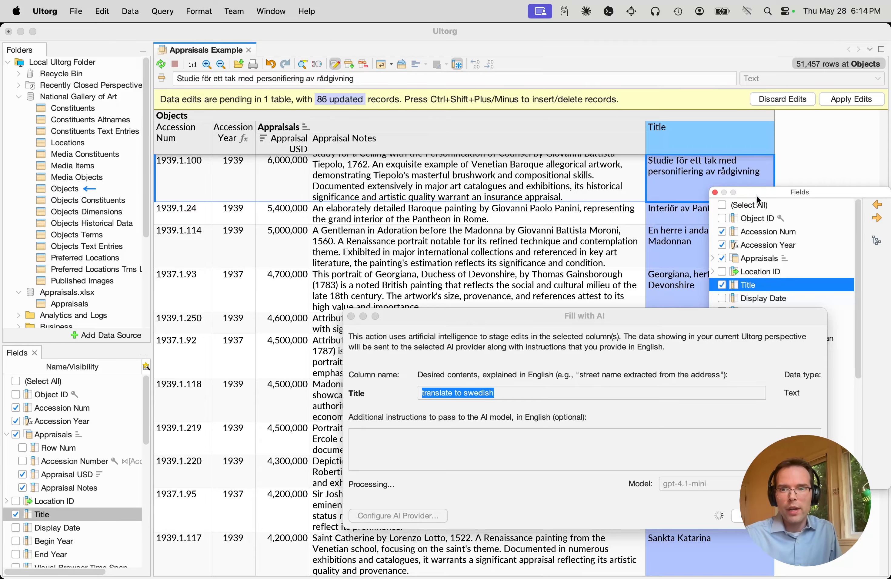
key(Escape)
Review where the staged Swedish titles end further down the table and discard the pending edits
scroll(585, 280, down, 15)
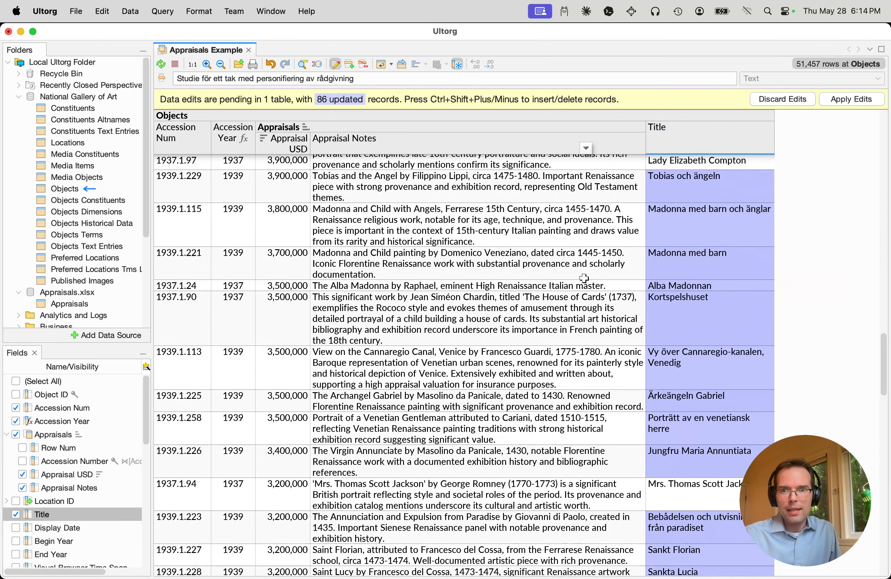
scroll(585, 279, down, 15)
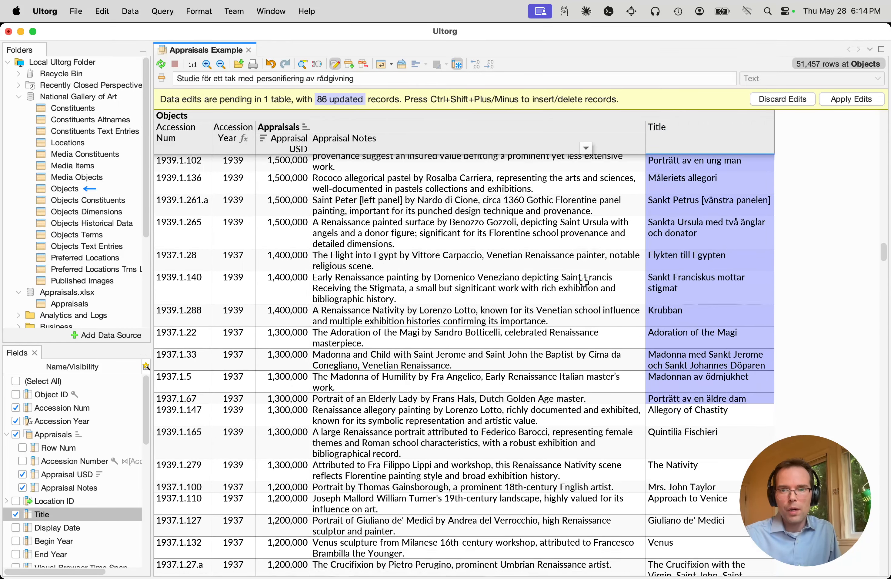
scroll(586, 280, down, 2)
click(549, 257)
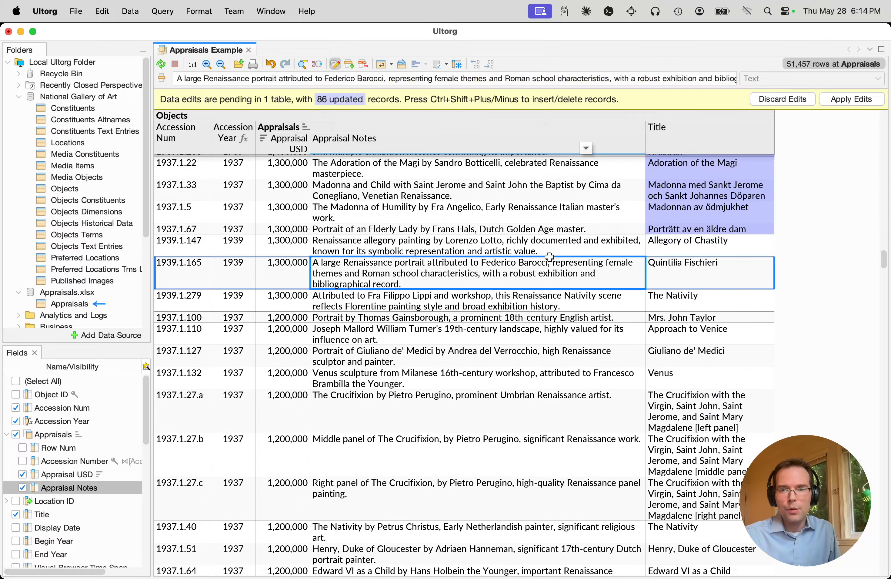
click(614, 211)
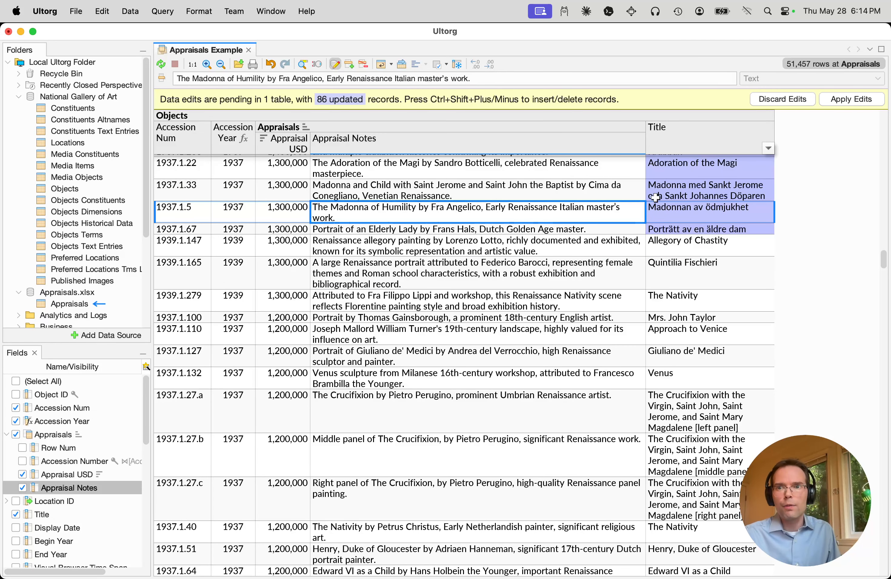
click(772, 100)
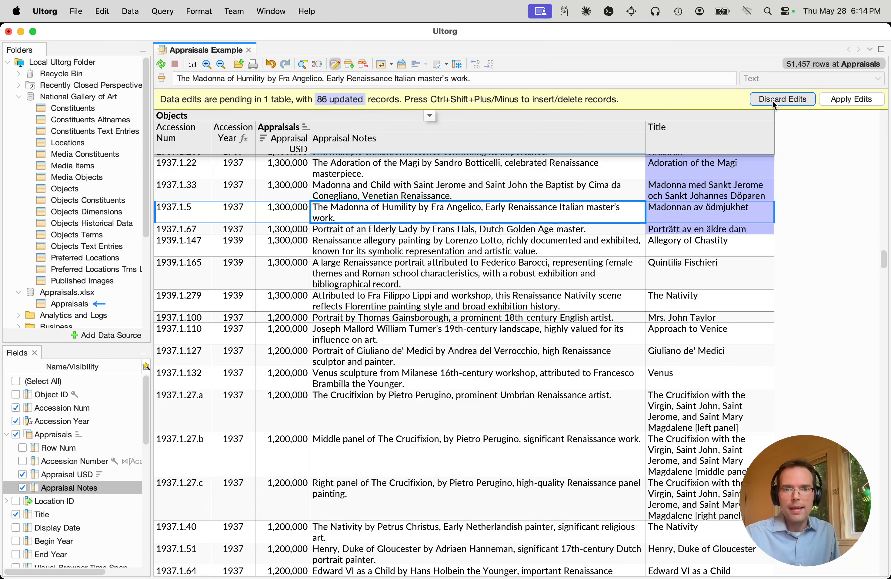
Switch to Google Chrome, show the ultorg.com home page, and bring up the app switcher to go to OBS
key(super+Tab)
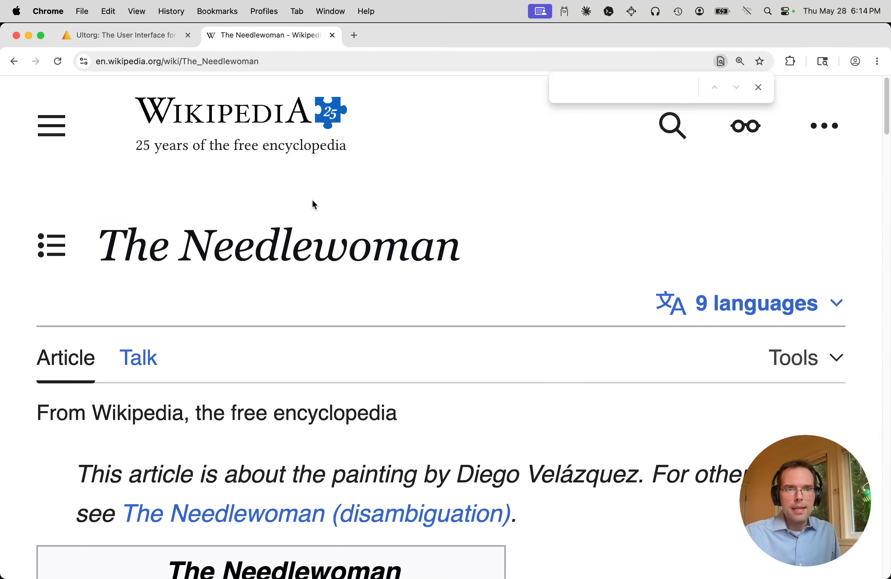
key(ctrl+shift+Tab)
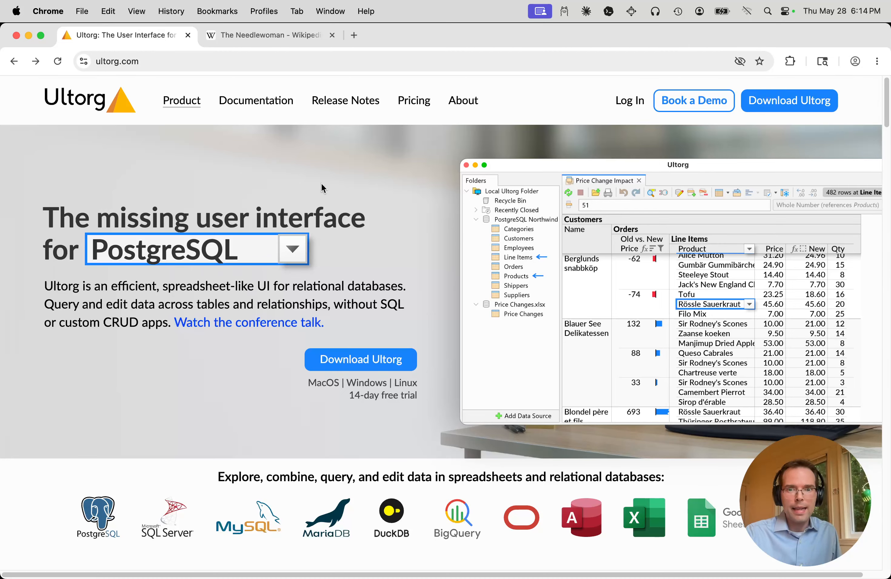
key(super+Tab)
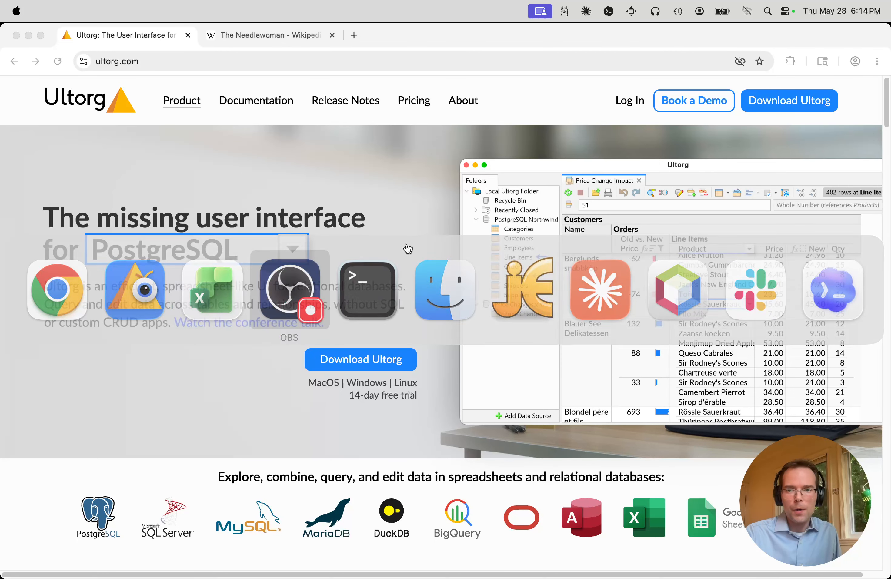